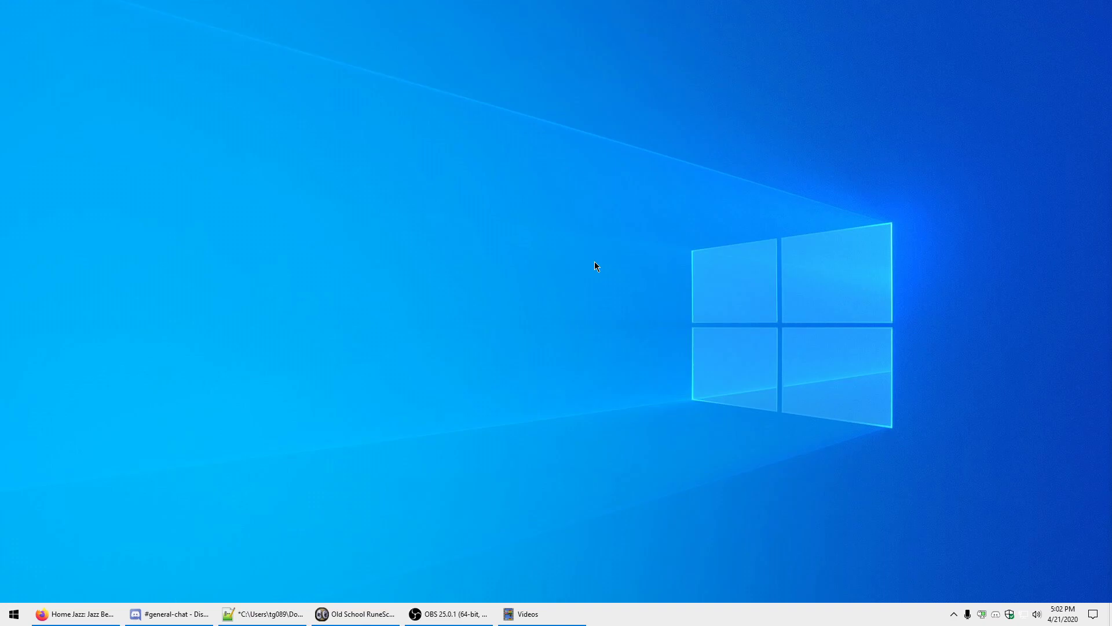
Step: Check the display resolution in the desktop's display settings, selecting display 2 and display 1, and close the settings
right_click(595, 265)
click(393, 298)
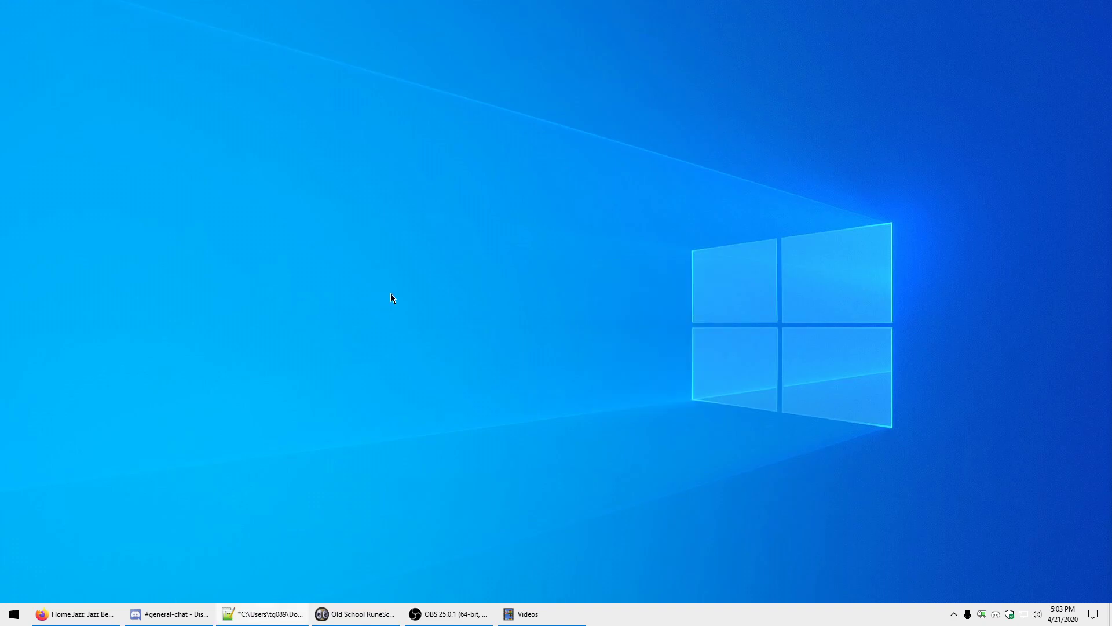
right_click(391, 294)
mouse_move(401, 297)
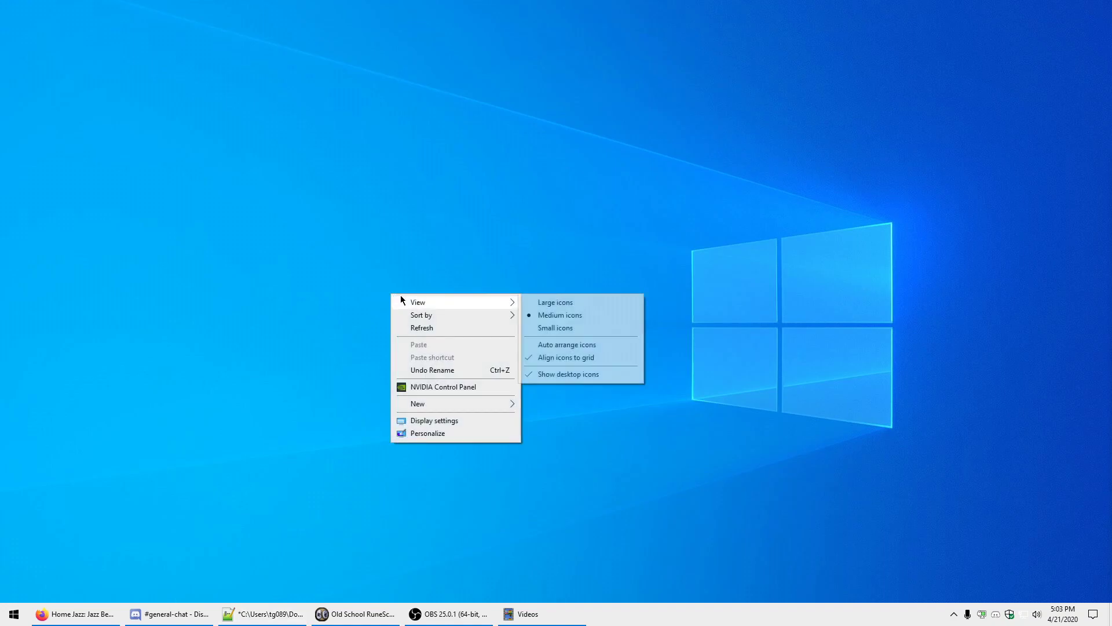
click(438, 421)
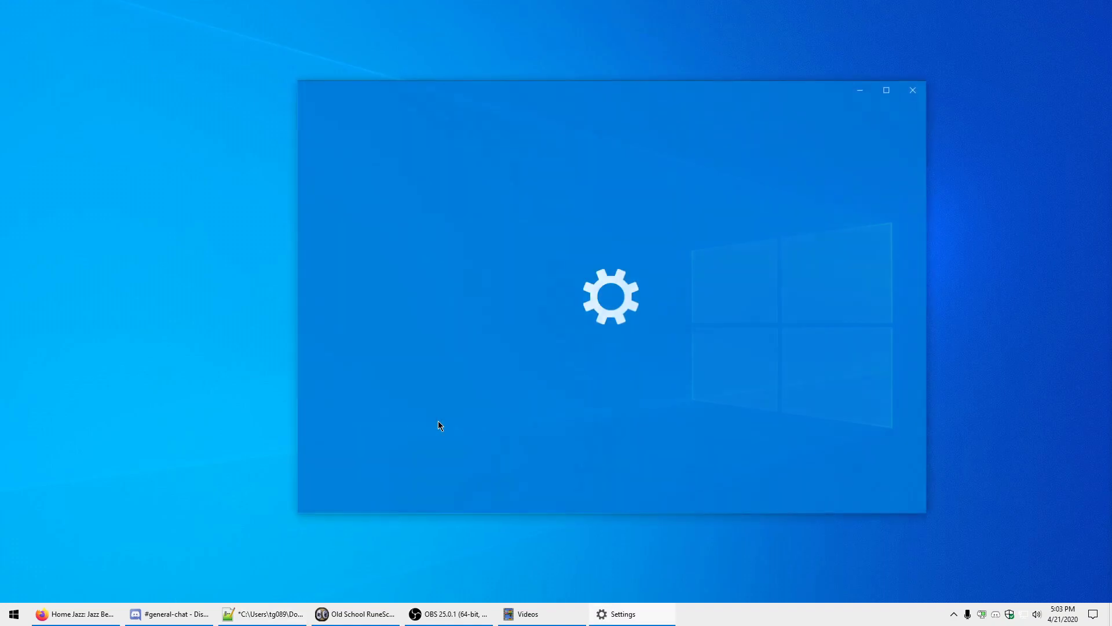
scroll(608, 277, down, 6)
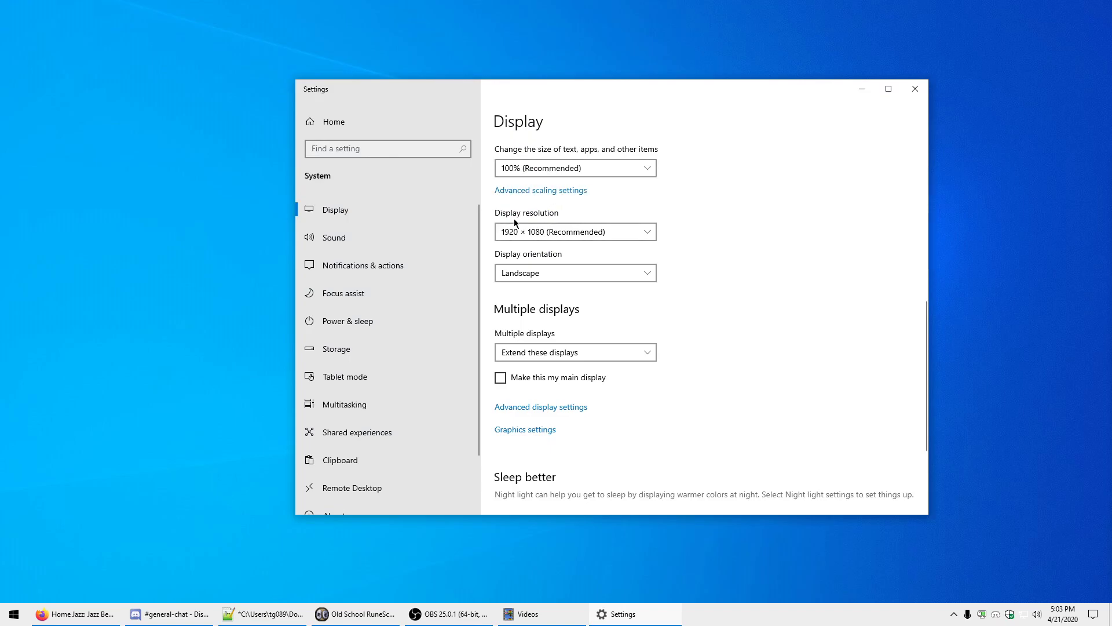
scroll(664, 258, up, 6)
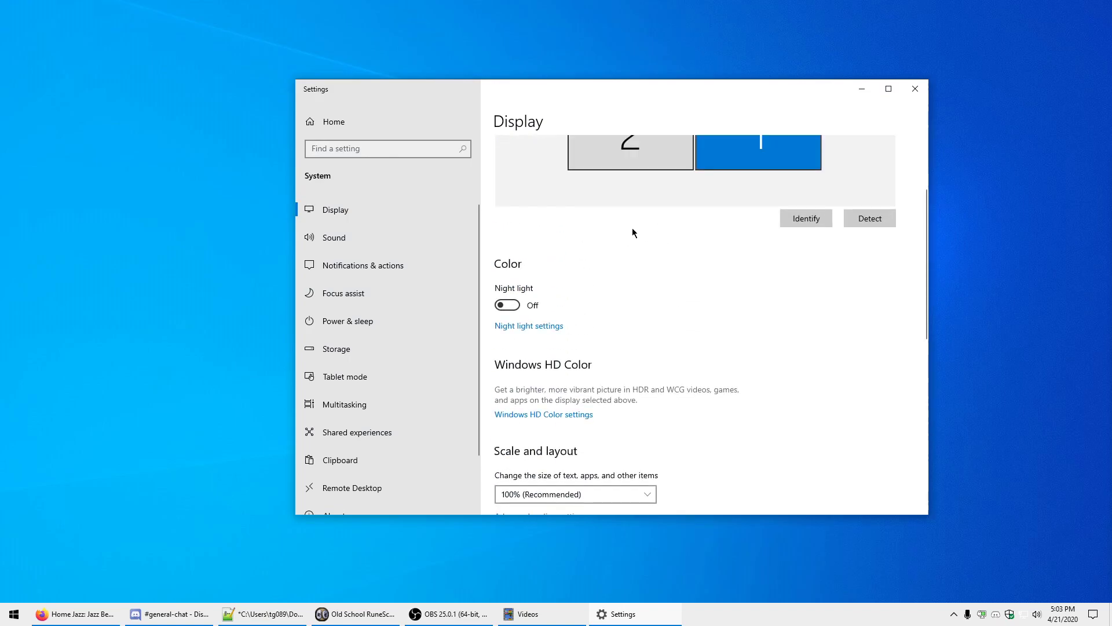
click(617, 276)
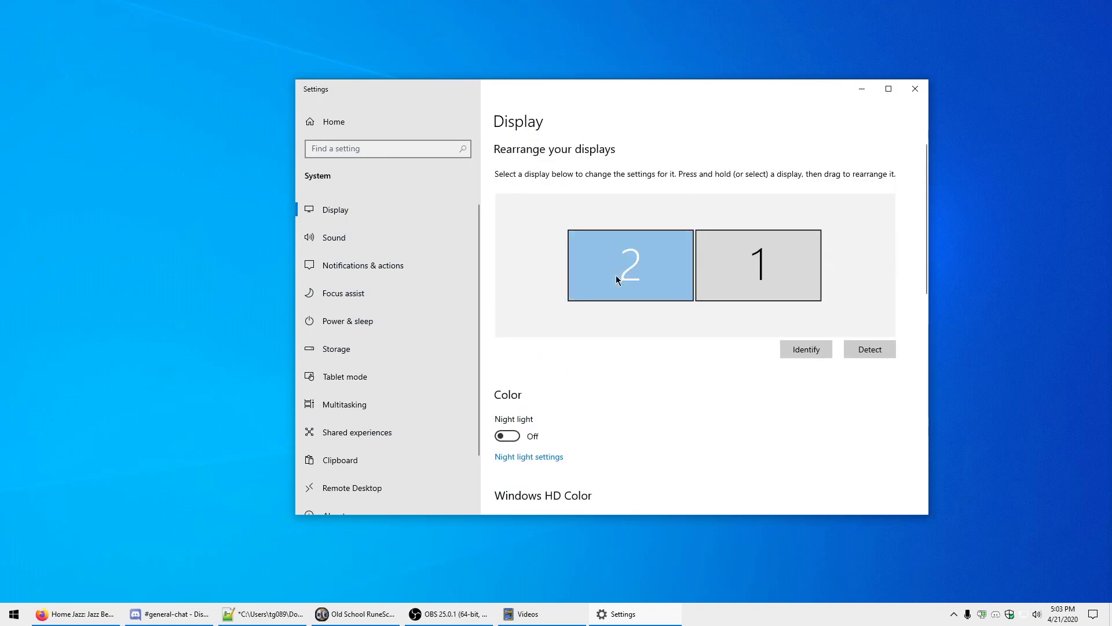
click(739, 252)
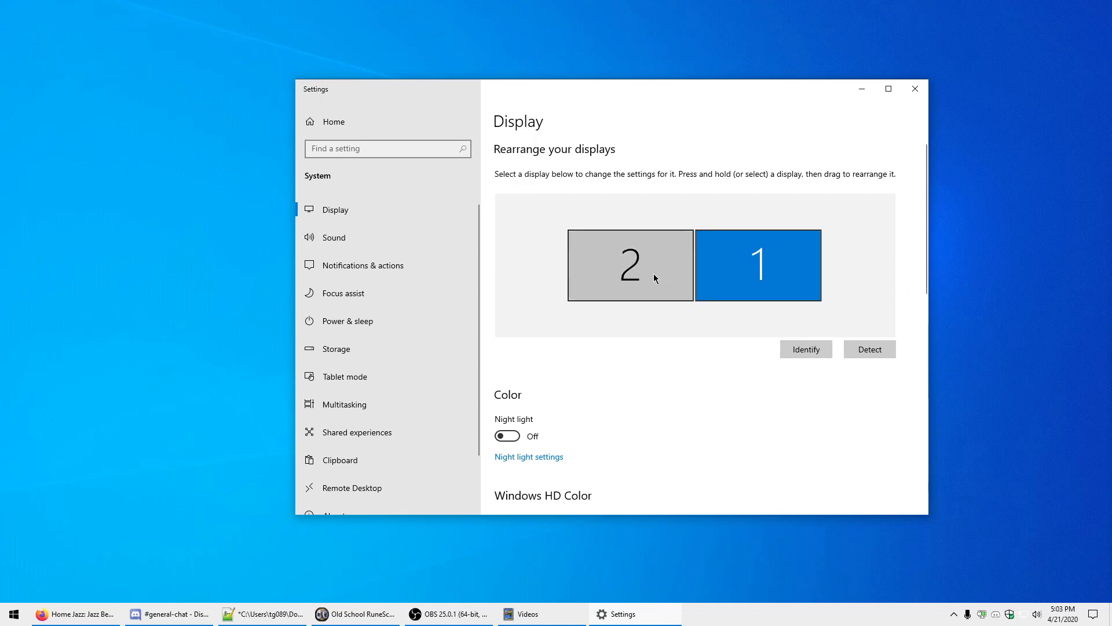
scroll(597, 352, down, 6)
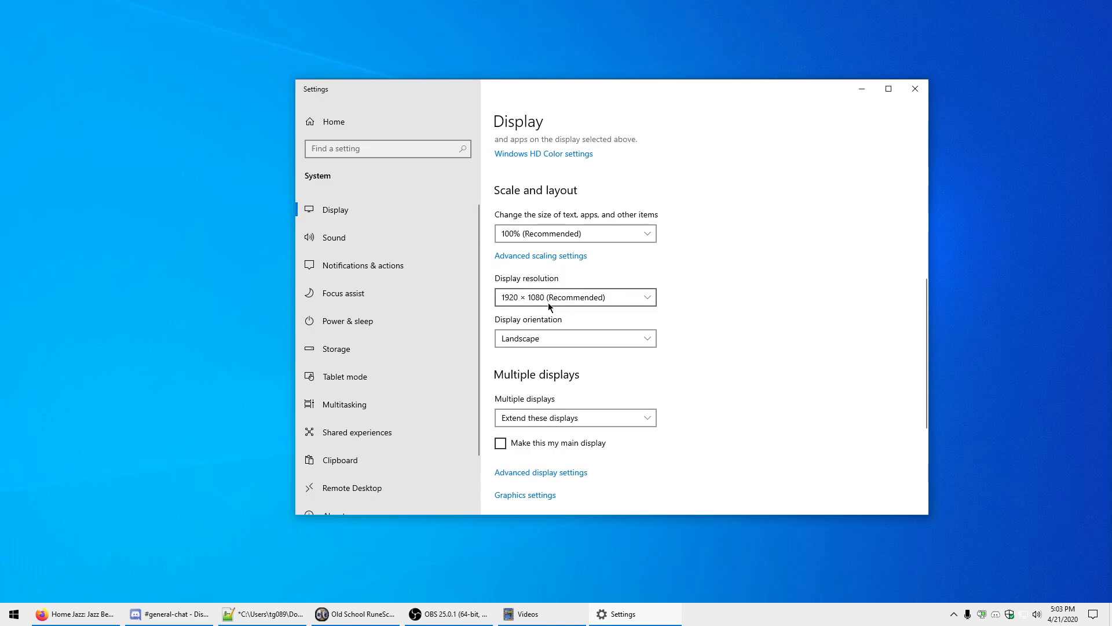
click(916, 89)
drag(246, 112, 487, 279)
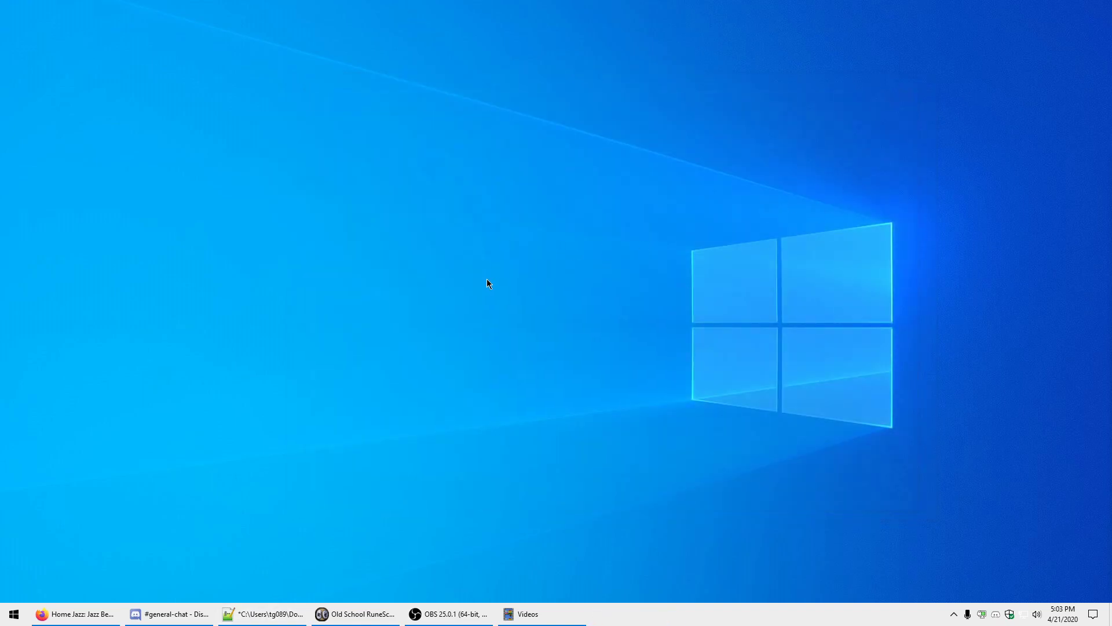
drag(93, 75, 1055, 536)
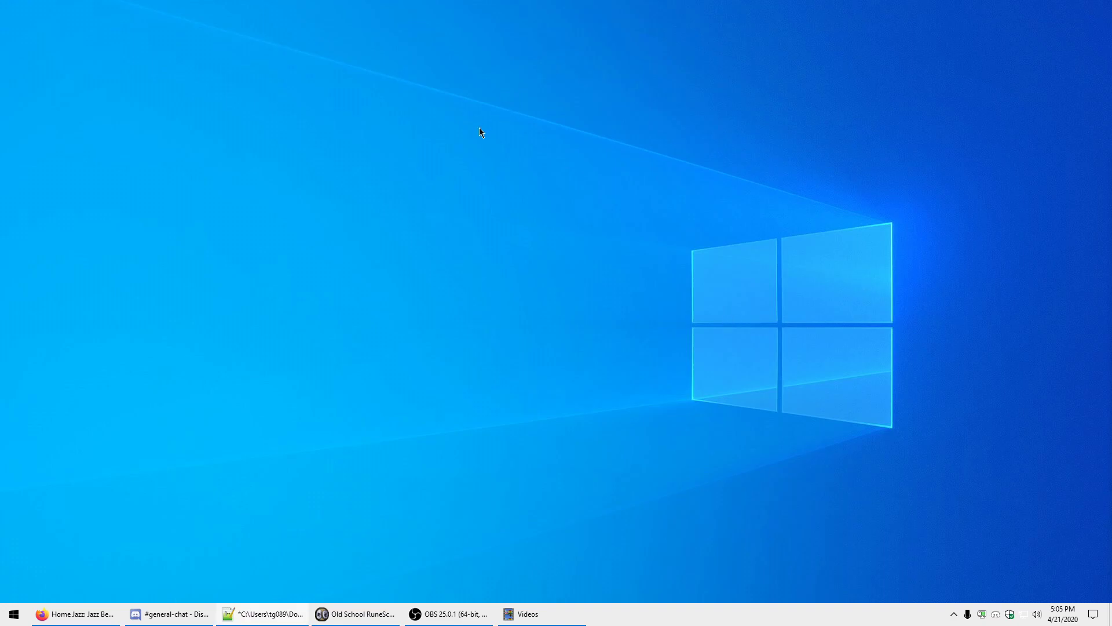
key(super)
key(super)
Step: Switch to Firefox and compare the fantasy tree and tree-silhouette wallpapers in the image results for "abstract tree of life 1920x1080"
key(super)
click(226, 283)
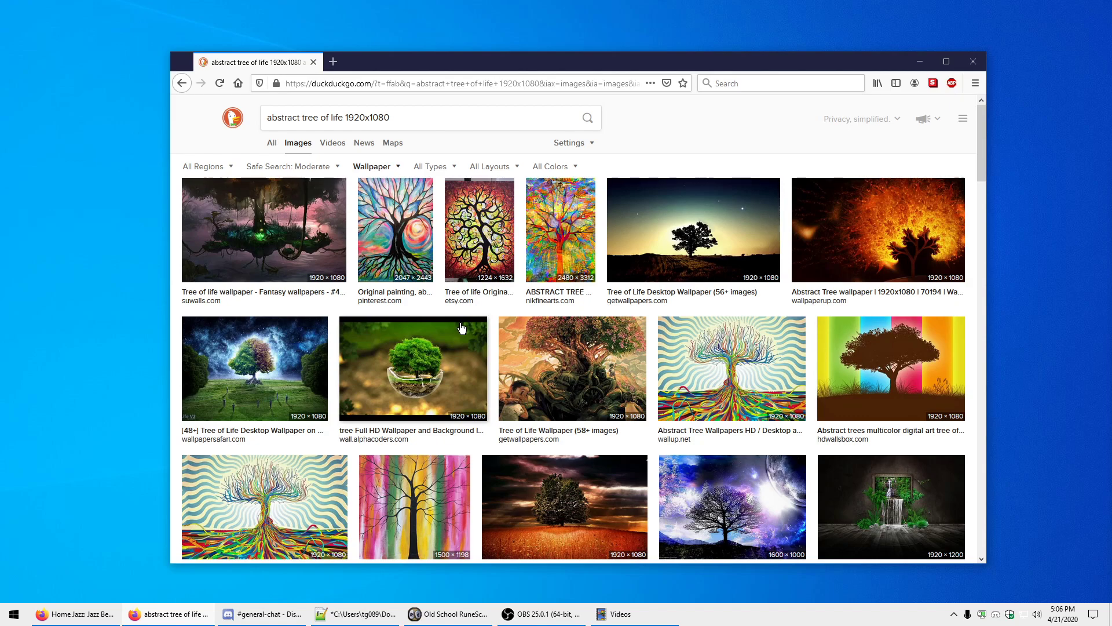
click(301, 229)
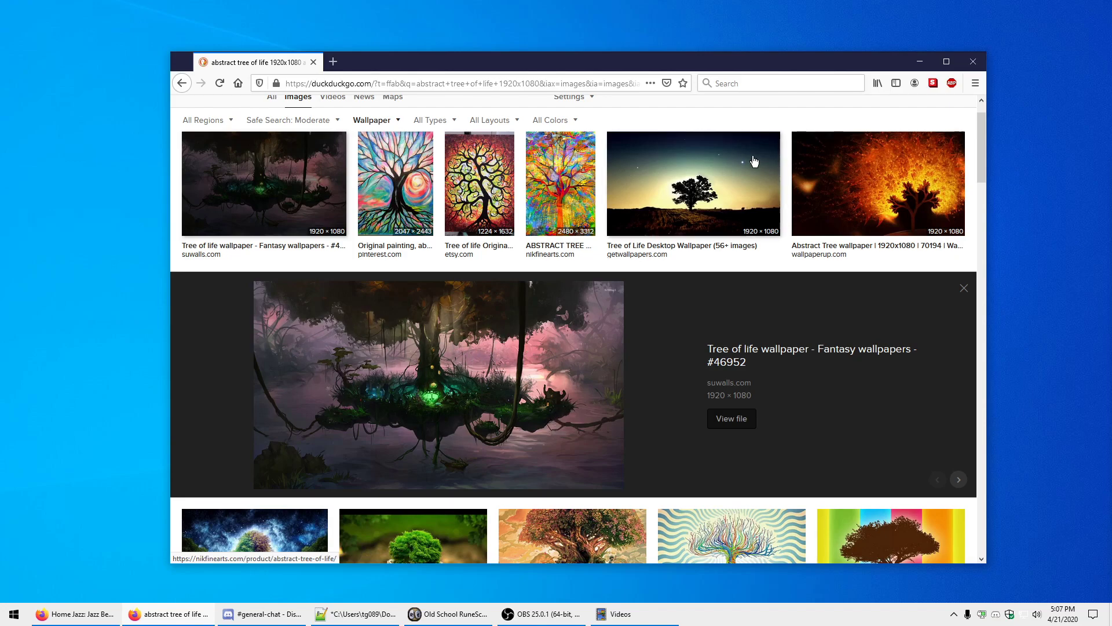
click(697, 185)
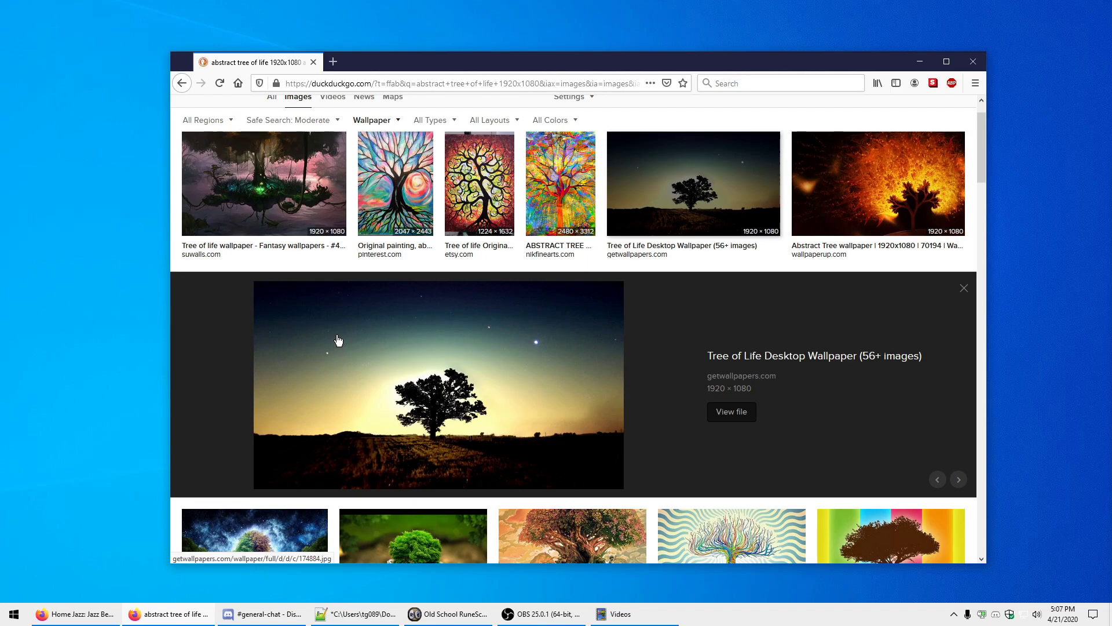
click(311, 198)
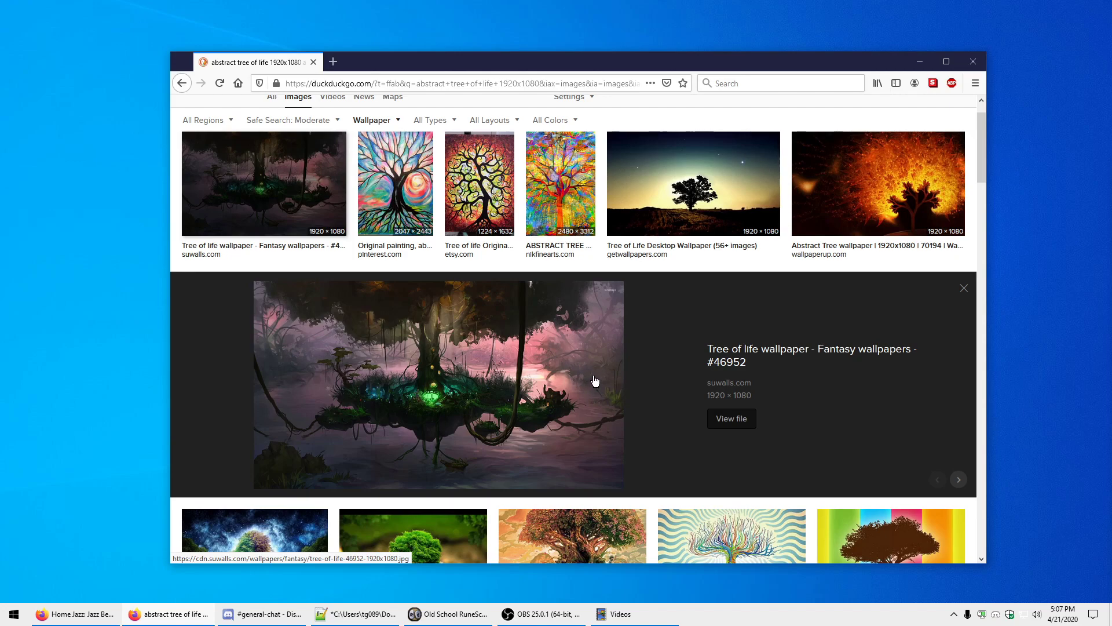
click(692, 197)
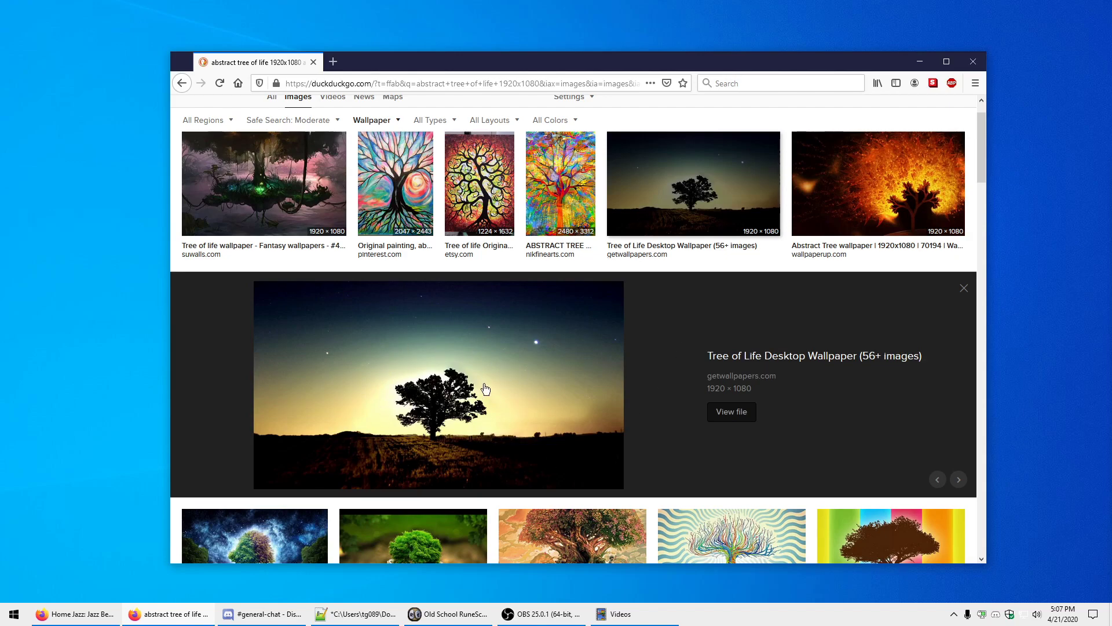
click(689, 186)
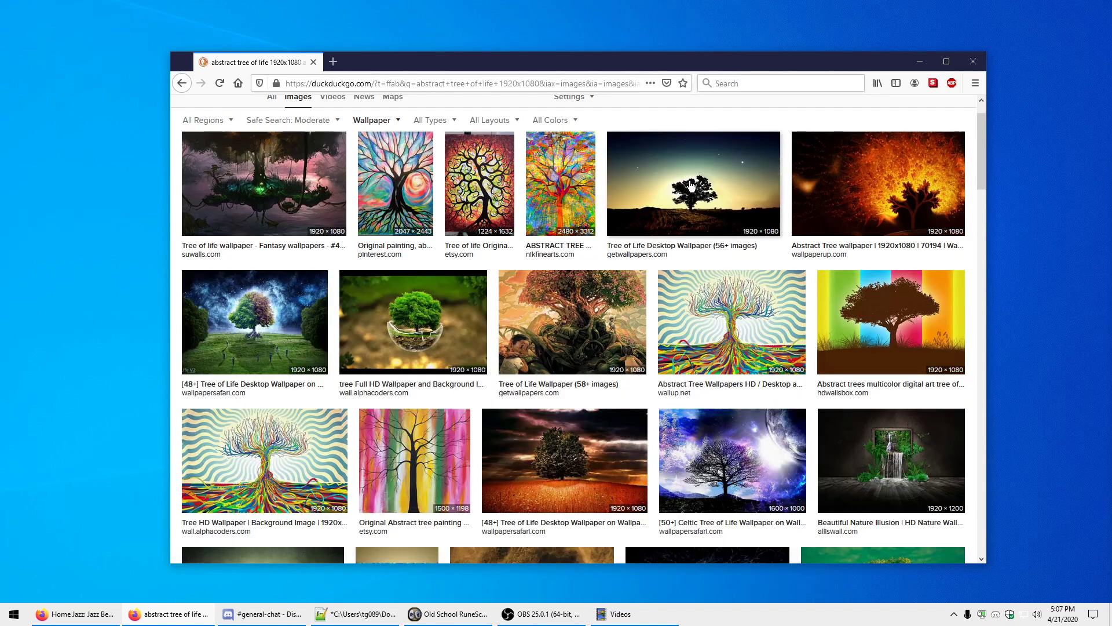
Step: Open the "Woman, Tree, Island, 4K, Fantasy" wallpaper from the image results for "fantasy tree 1920x1080"
scroll(599, 249, down, 5)
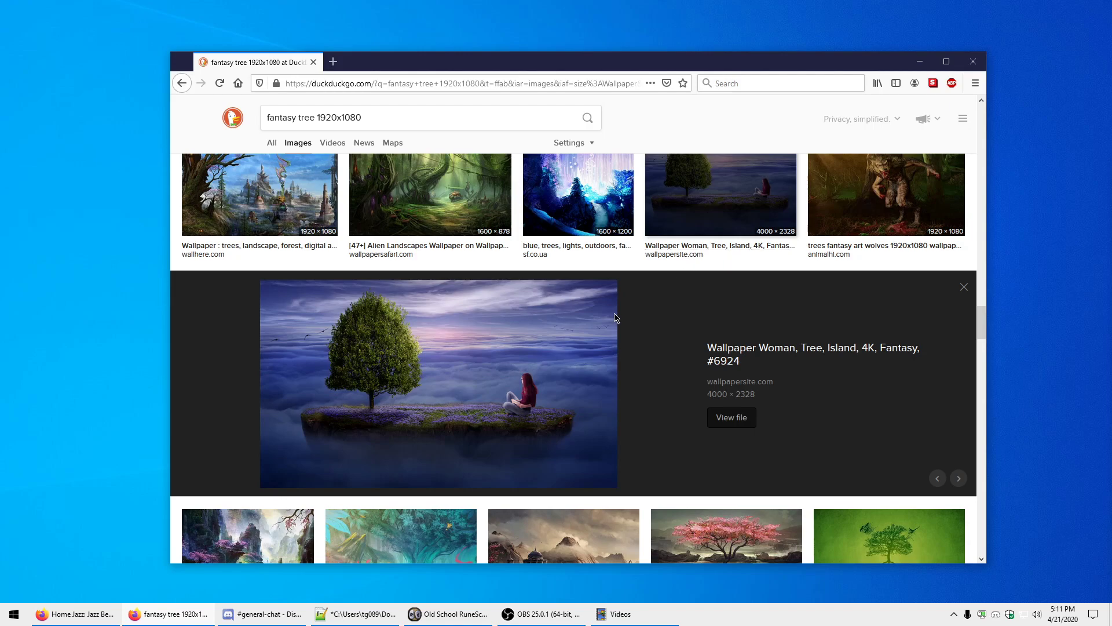
click(487, 391)
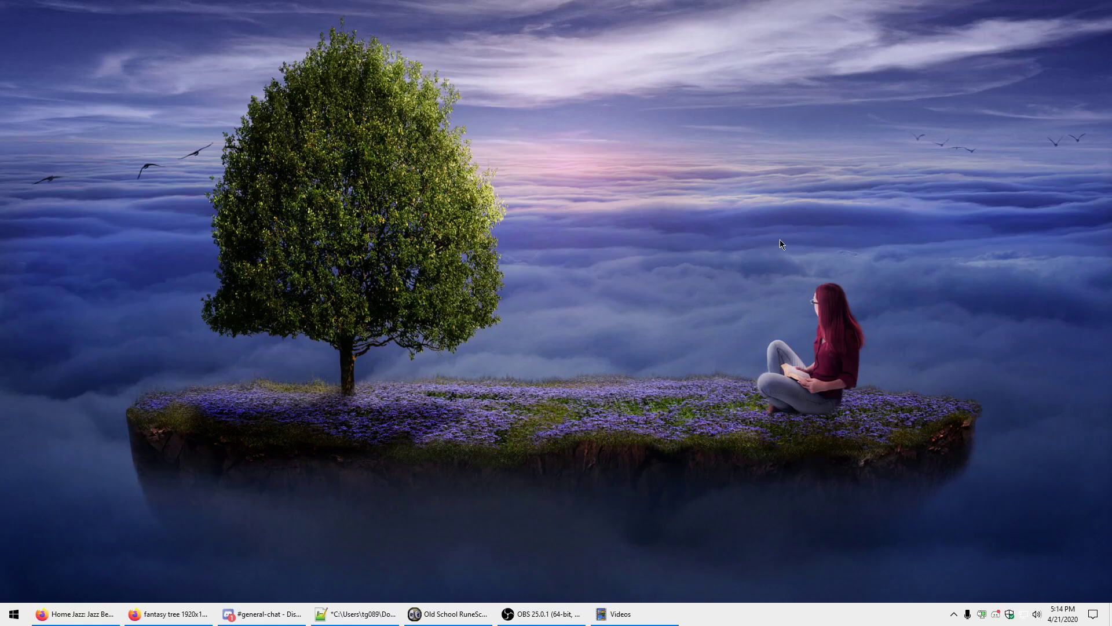
drag(565, 46, 1072, 278)
drag(260, 501, 869, 589)
drag(601, 95, 899, 220)
key(super)
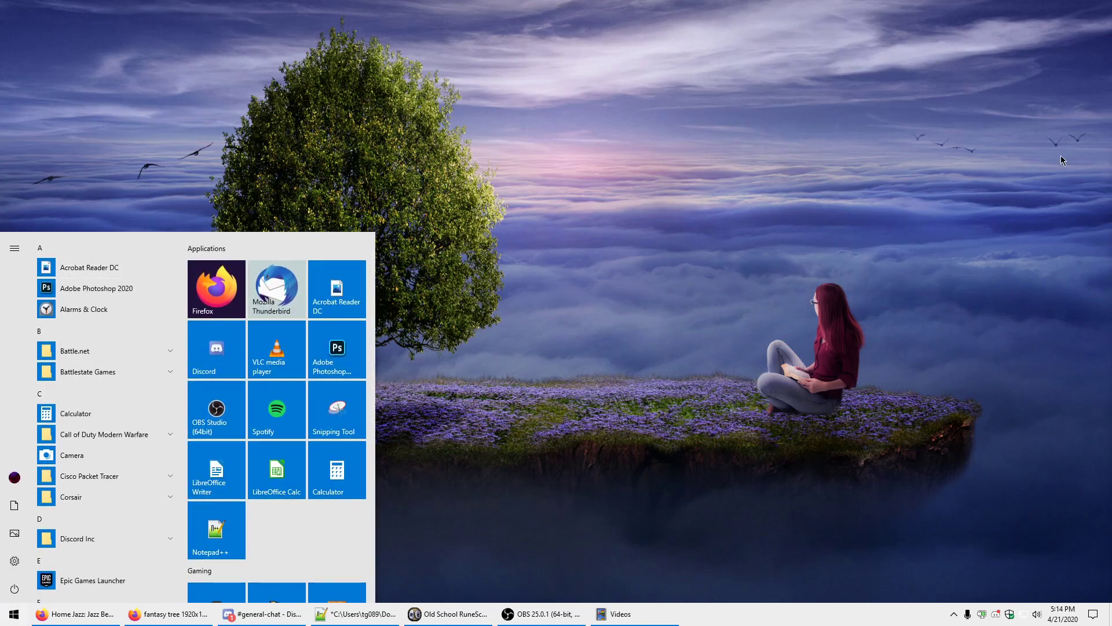
click(266, 298)
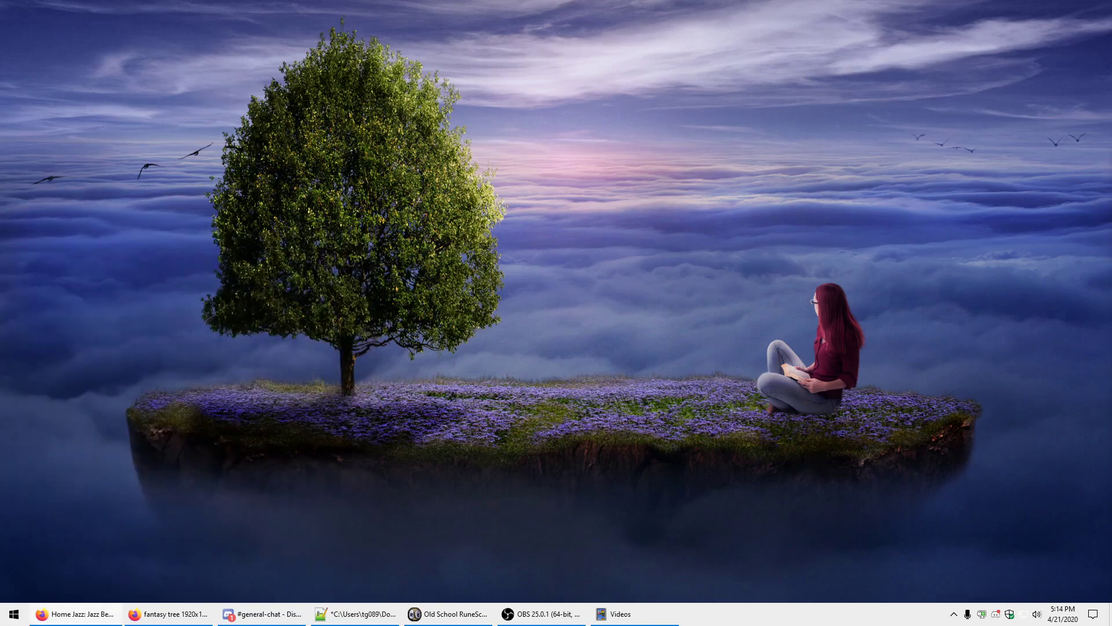
drag(1111, 232, 442, 34)
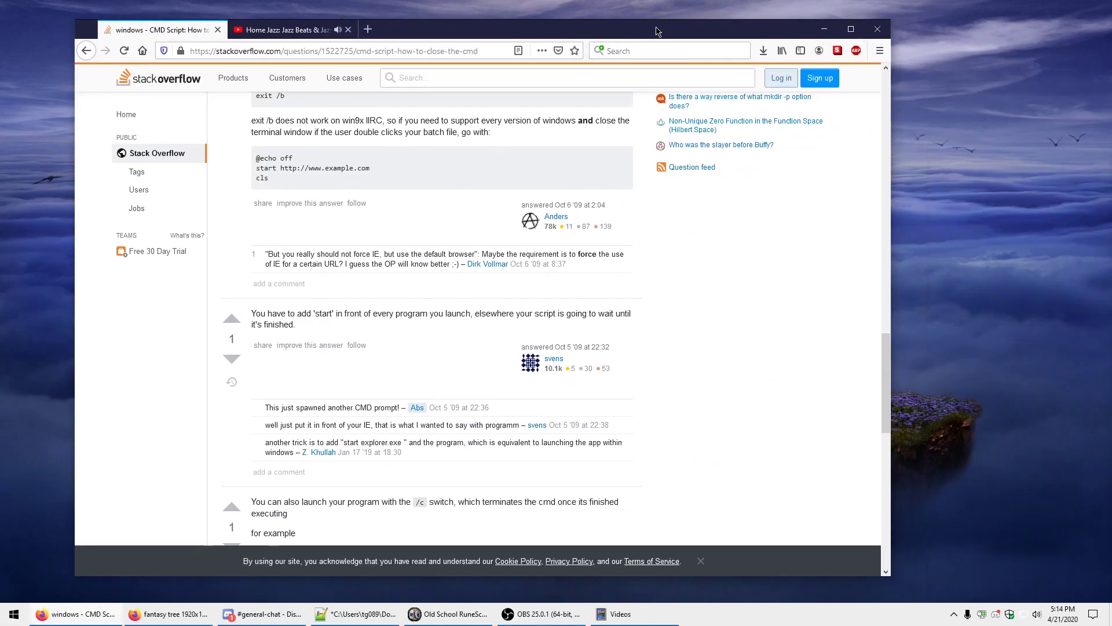
drag(657, 29, 1111, 102)
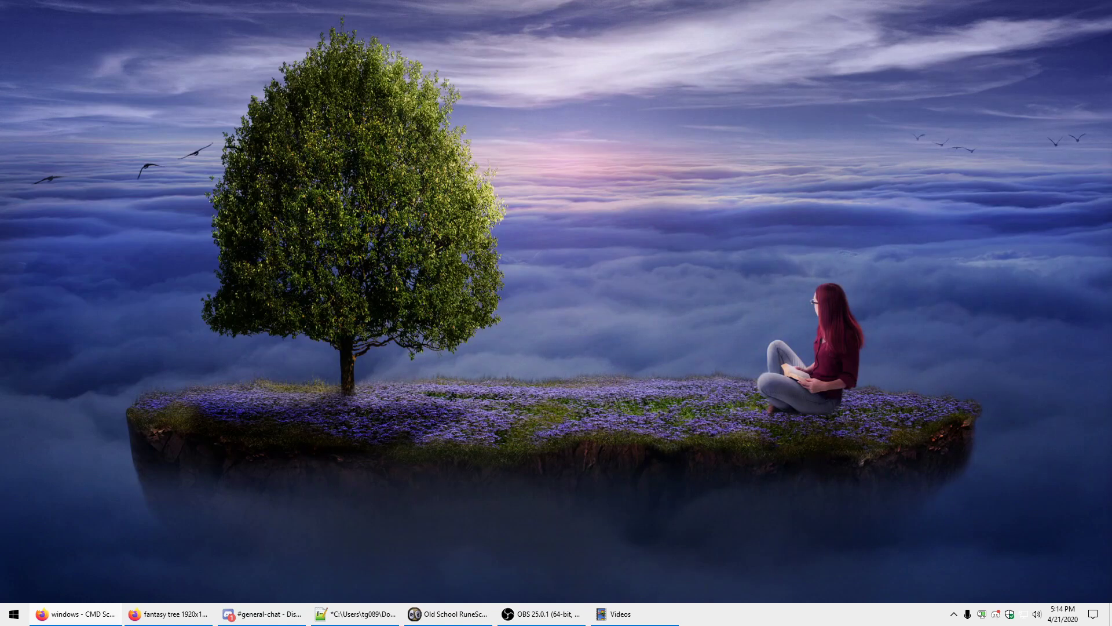
drag(438, 319, 492, 351)
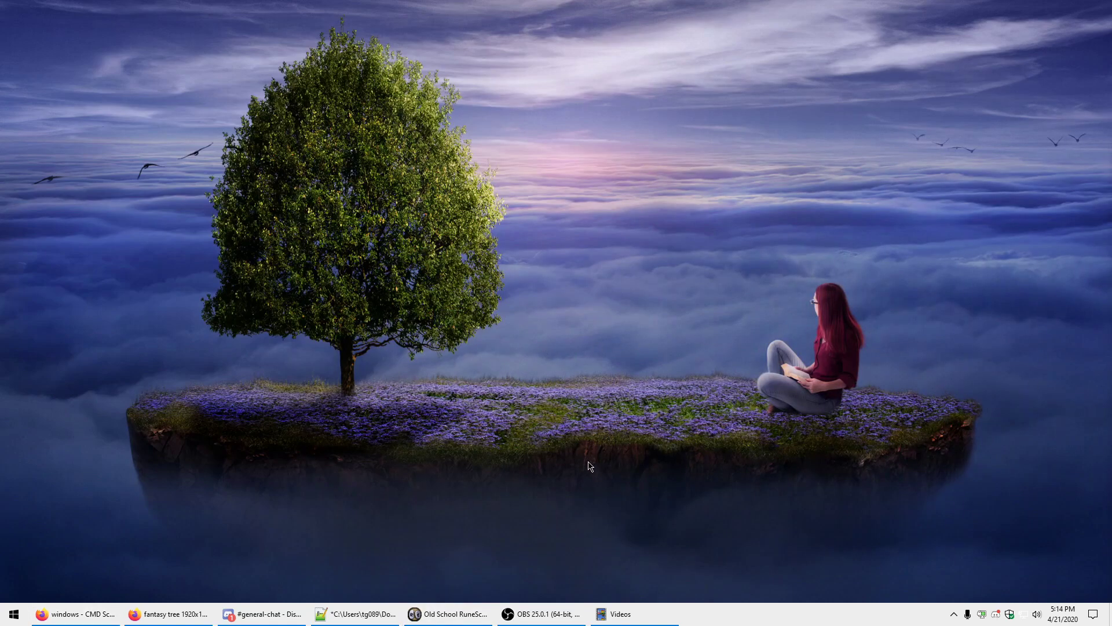
right_click(582, 367)
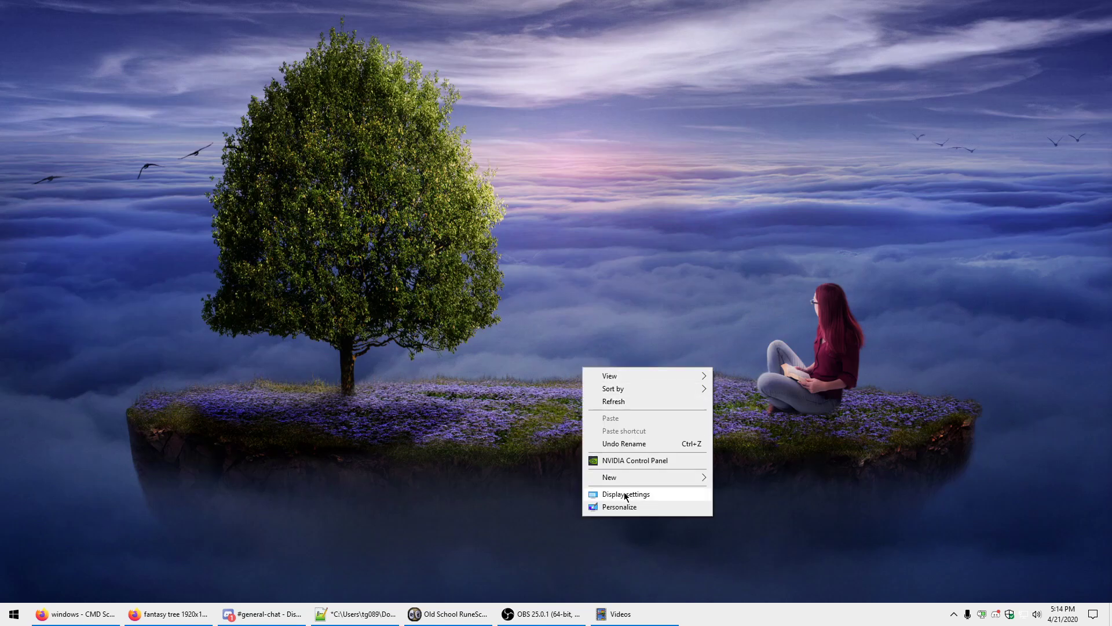
click(626, 494)
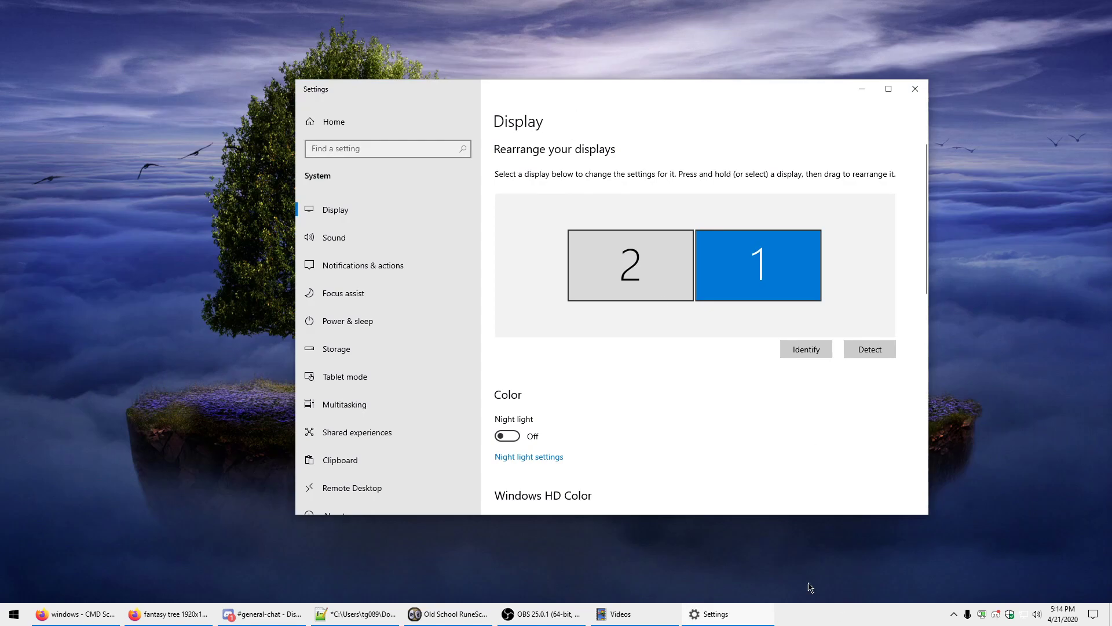
scroll(673, 377, down, 3)
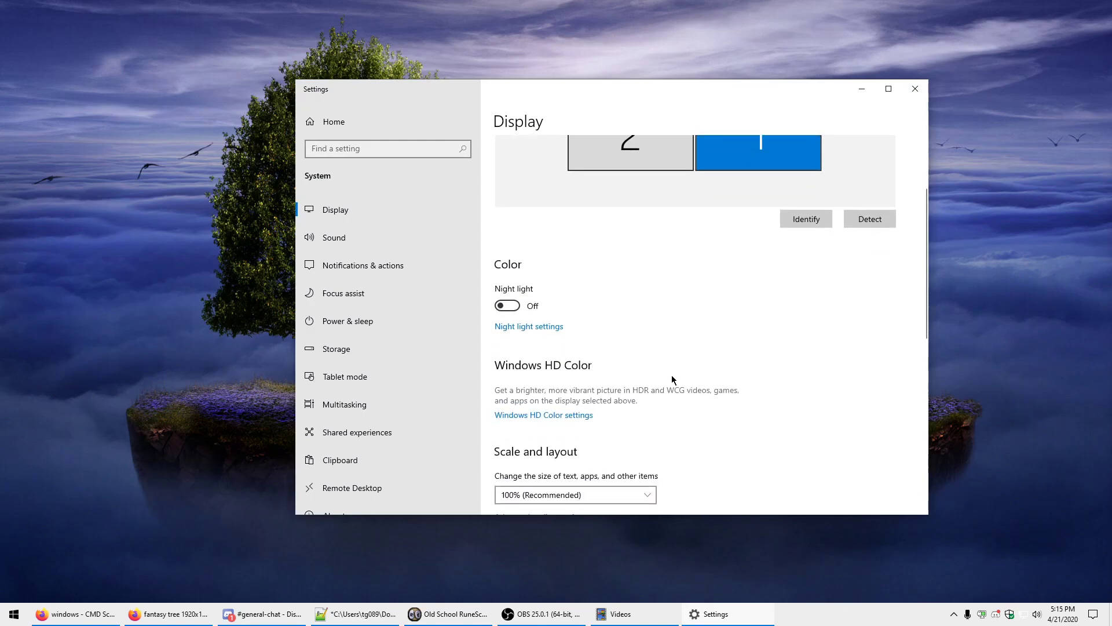
Step: Open the desktop personalization settings and look over the Background options
right_click(197, 256)
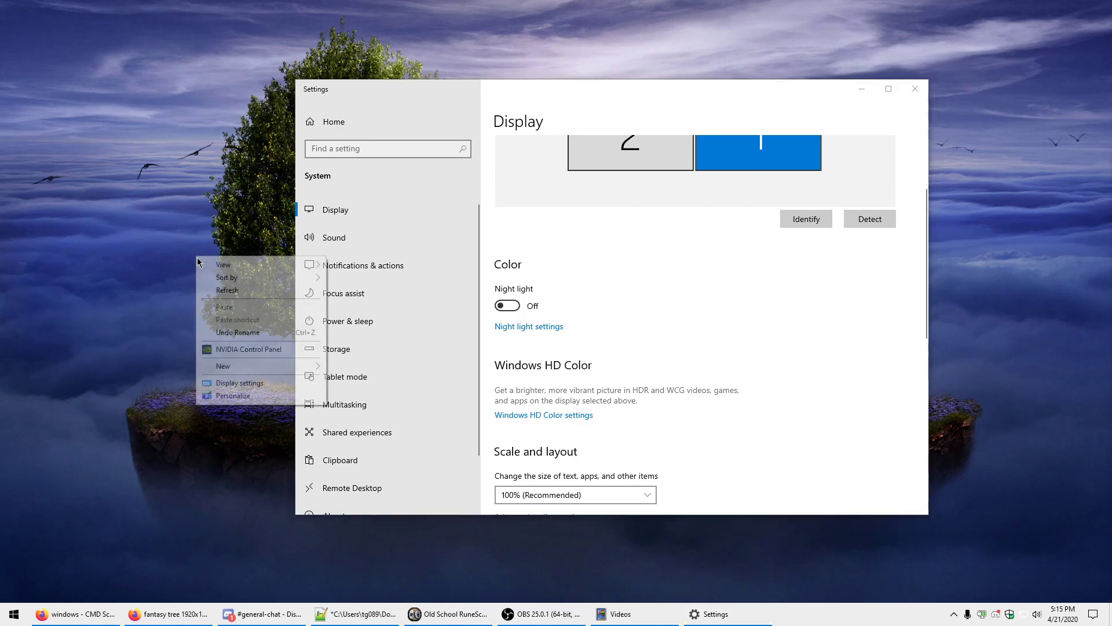
click(238, 391)
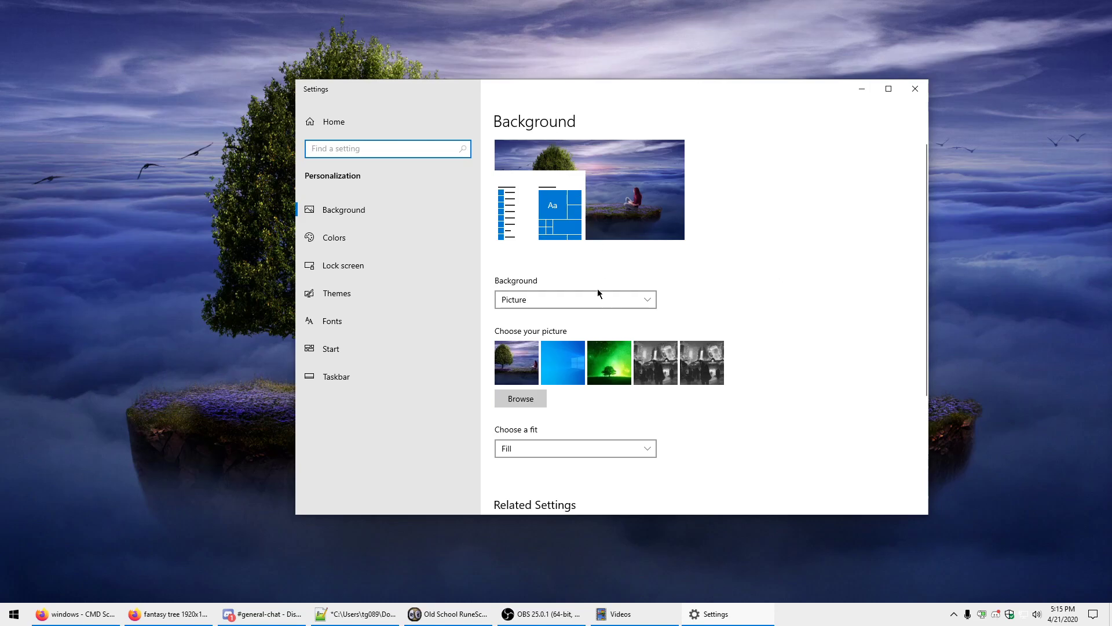
scroll(605, 324, down, 3)
scroll(614, 315, up, 3)
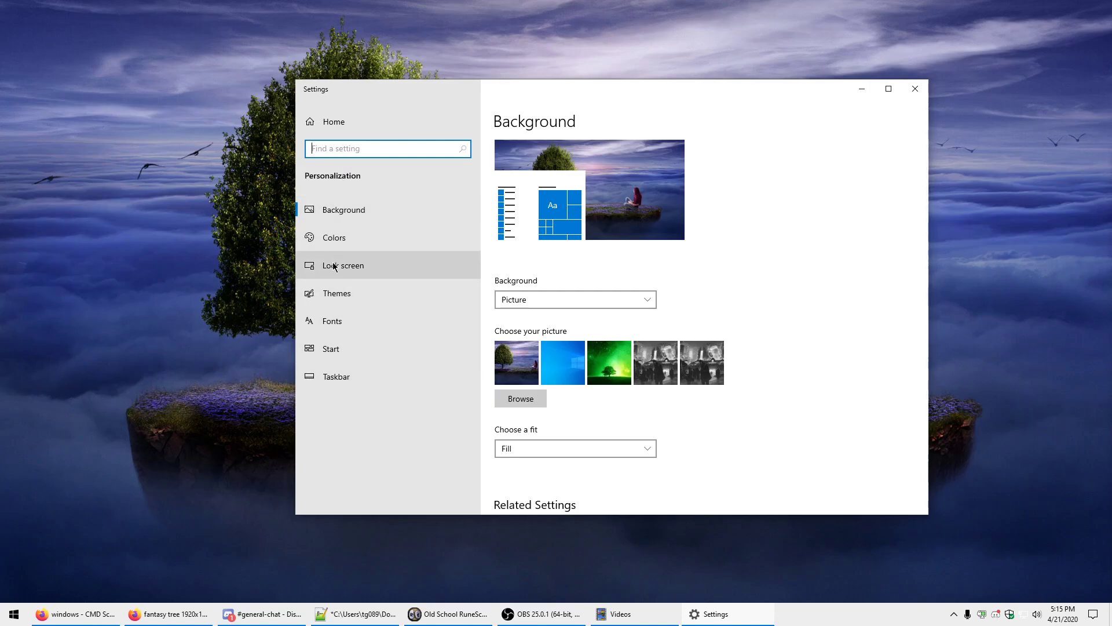
click(345, 212)
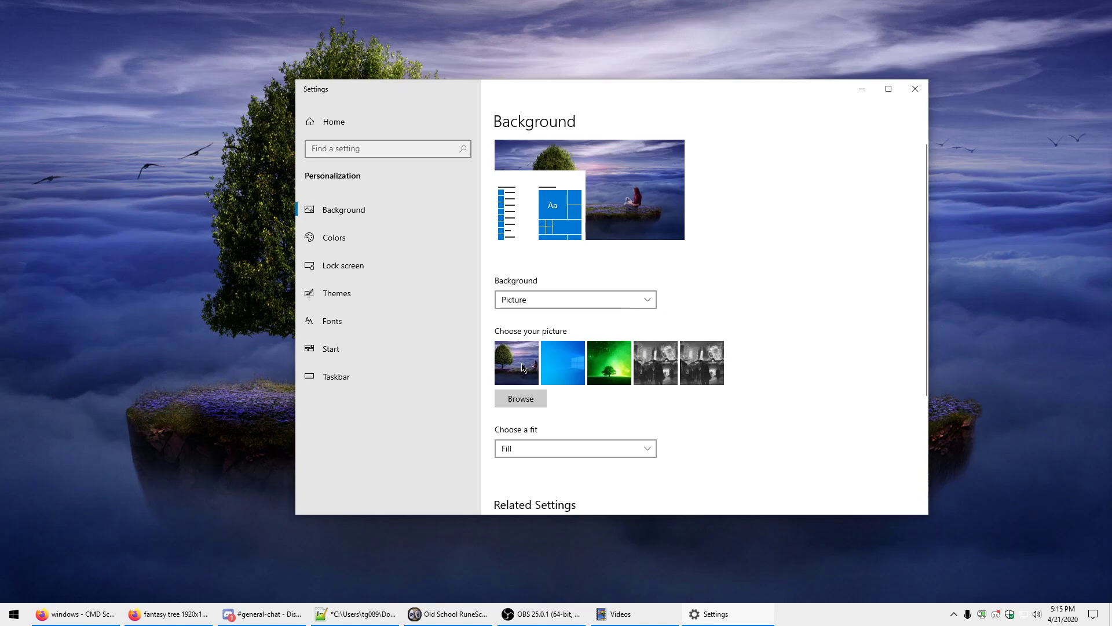
Step: Try the green tree picture as the desktop background and switch back to the floating-island picture
click(624, 372)
mouse_move(631, 109)
mouse_down()
mouse_move(647, 622)
mouse_move(630, 90)
mouse_up()
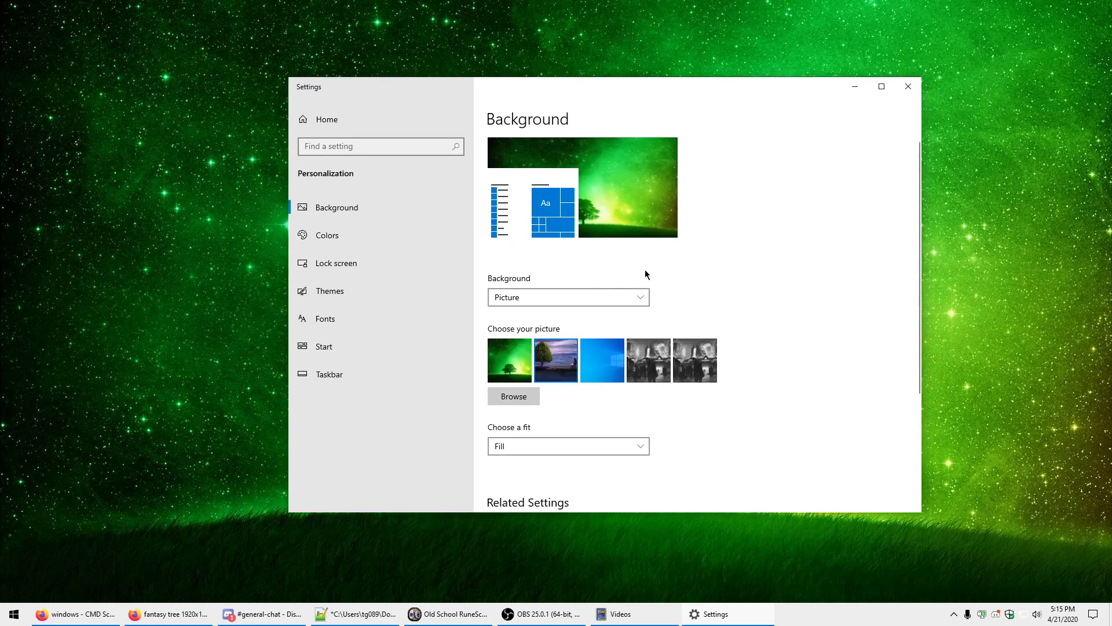
click(556, 359)
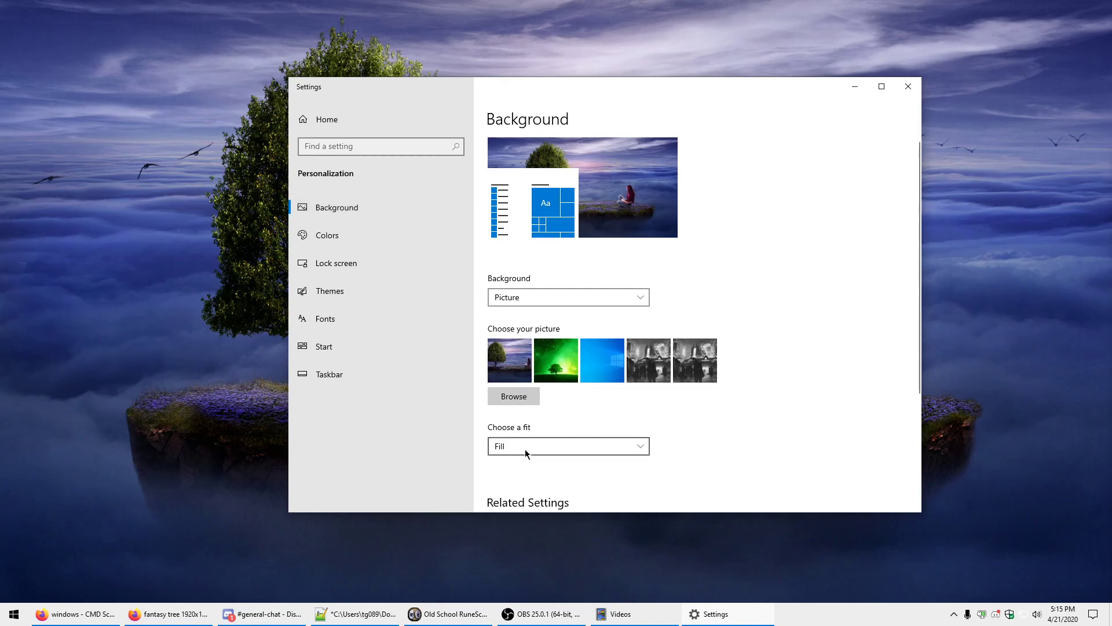
Step: Minimize and restore the Settings window, and open the Colors personalization page
click(855, 86)
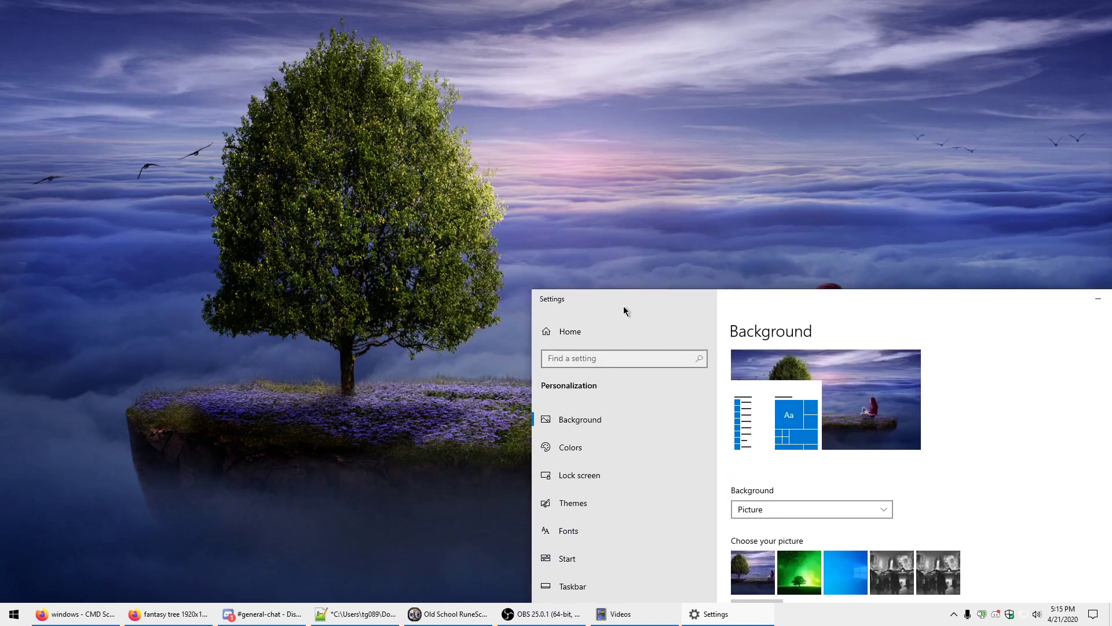
click(715, 614)
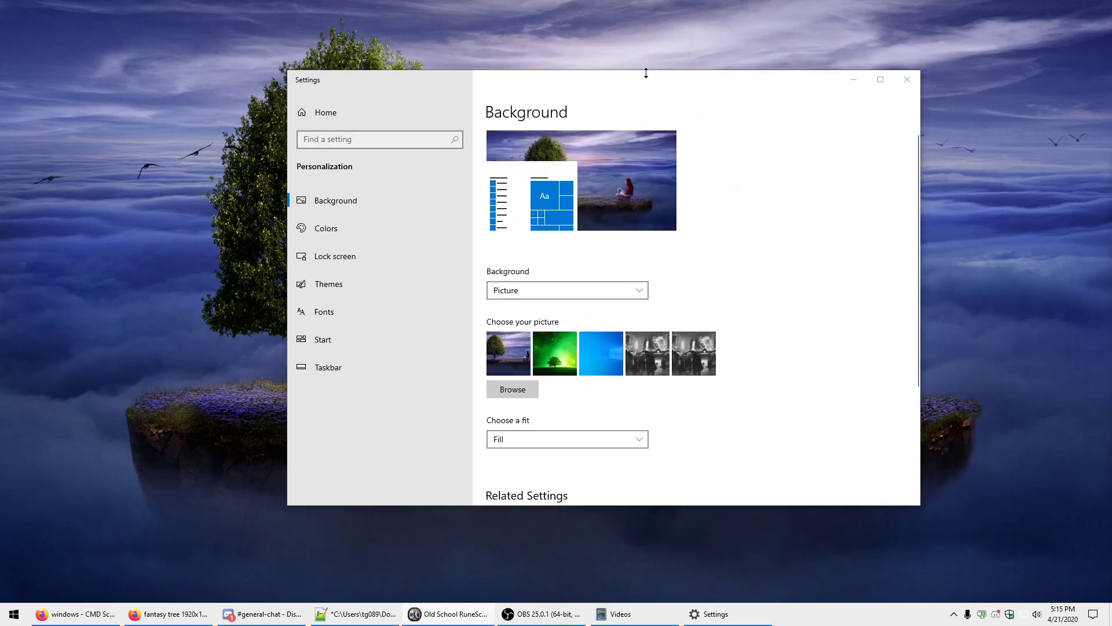
click(338, 235)
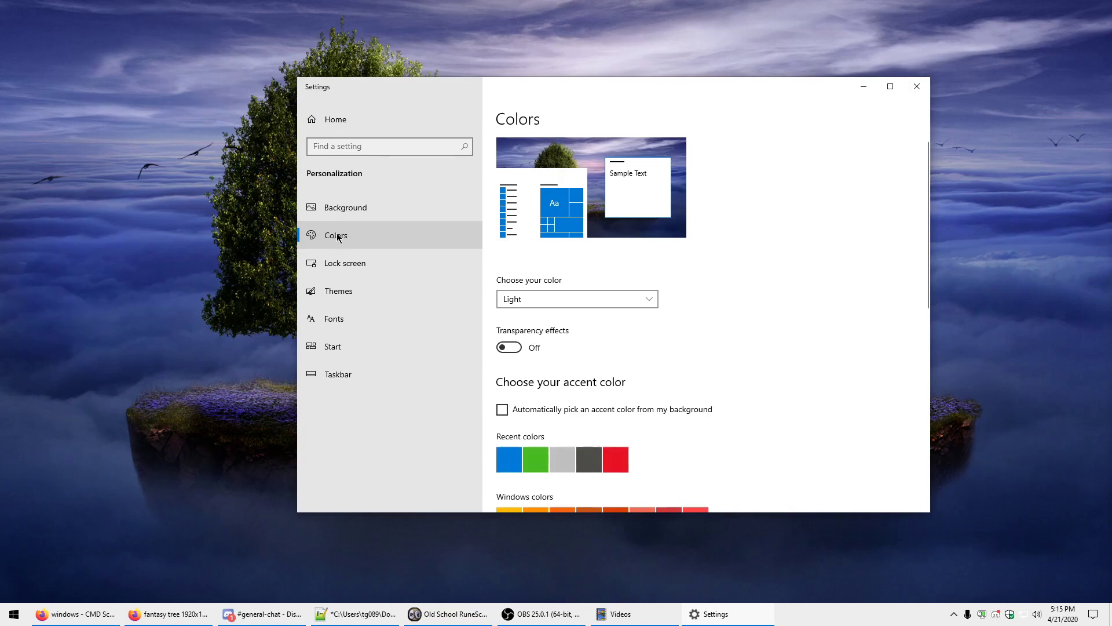
Step: Set the Windows color mode to Dark on the Colors page
click(537, 305)
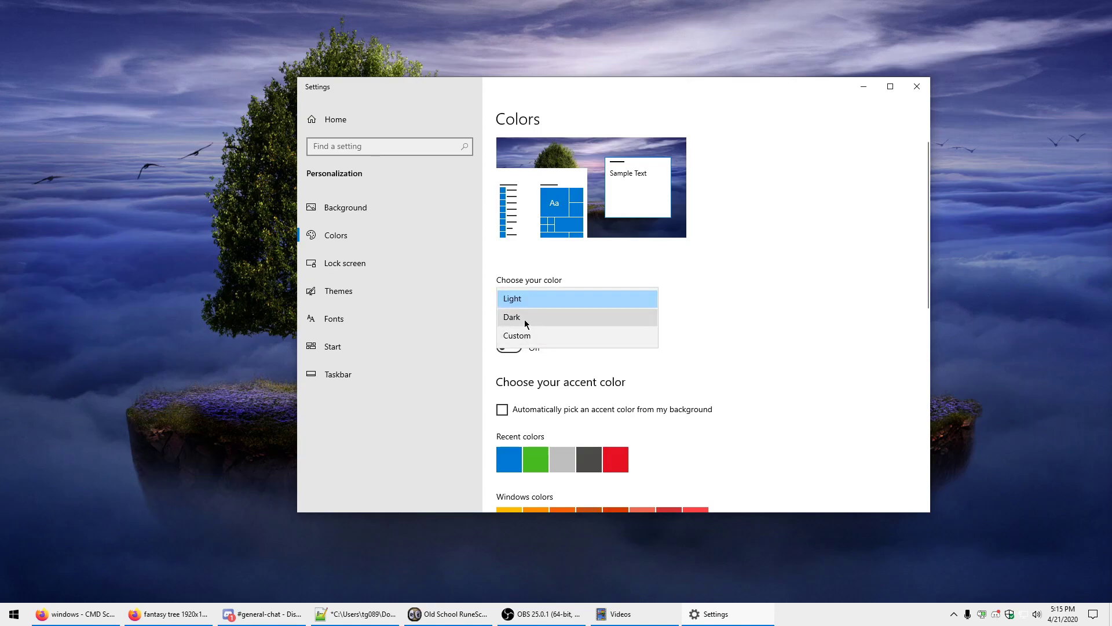
click(599, 317)
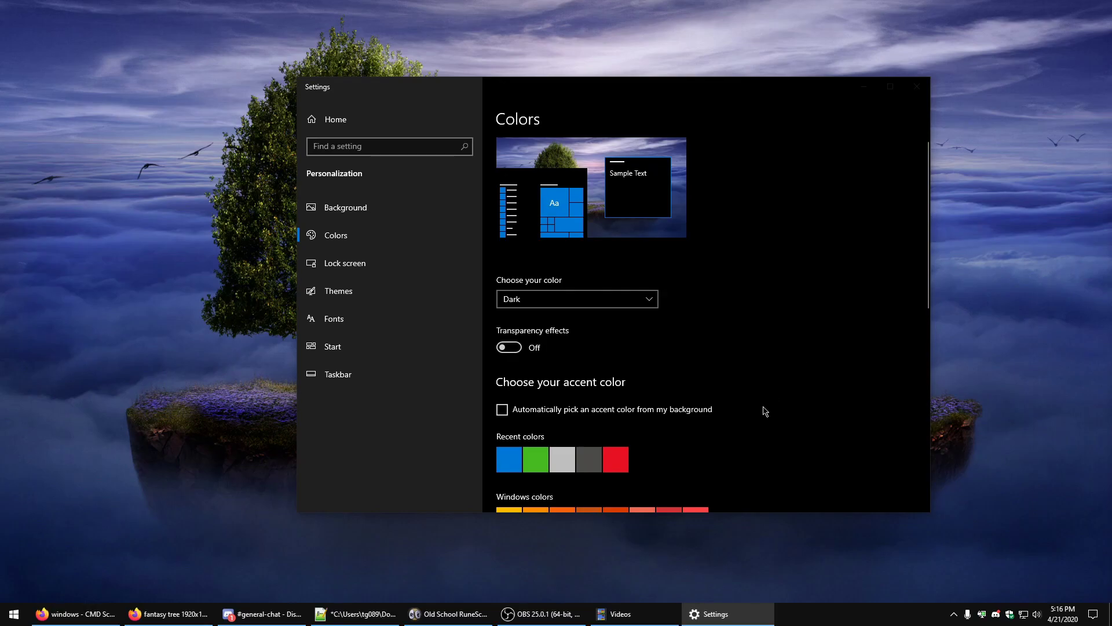
click(560, 306)
click(545, 299)
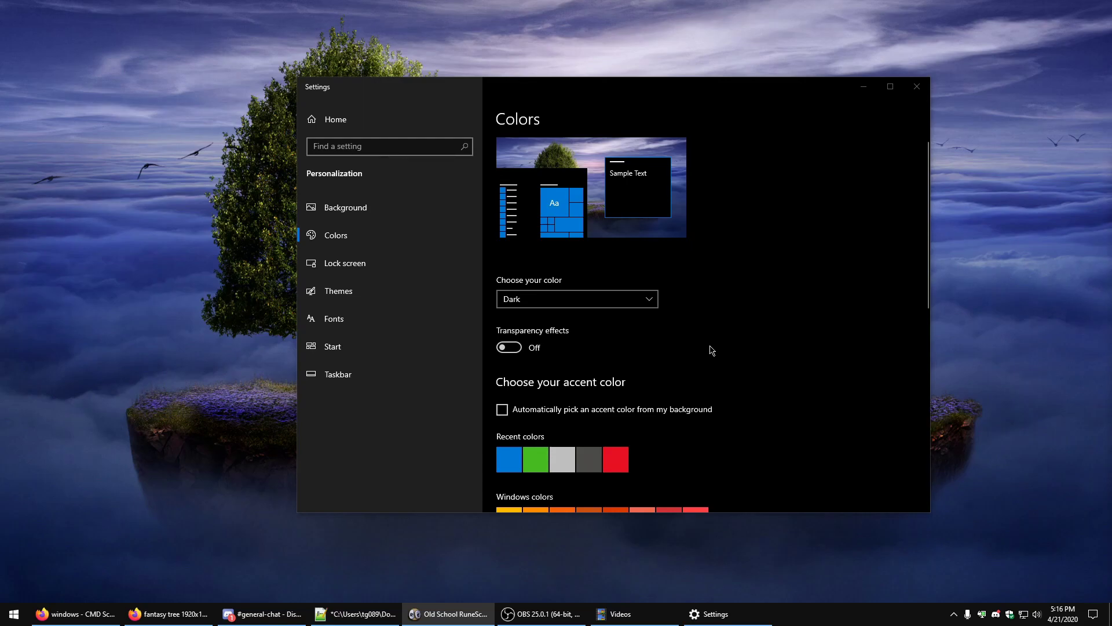
Step: Enable automatic picking of the accent color from the background and turn the option off again
scroll(685, 342, down, 3)
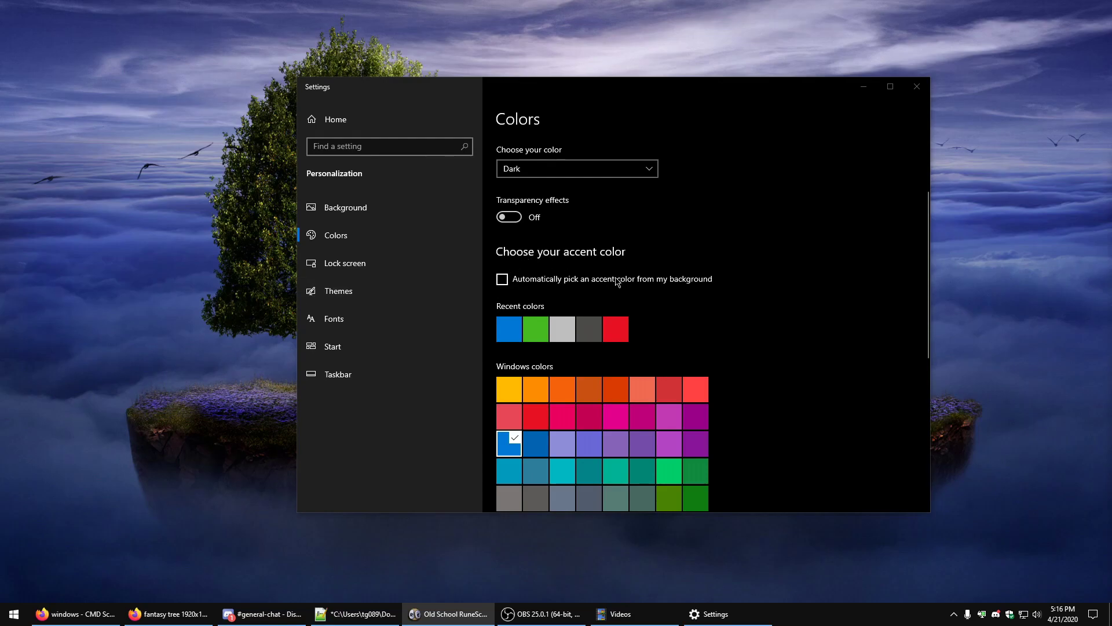
click(502, 279)
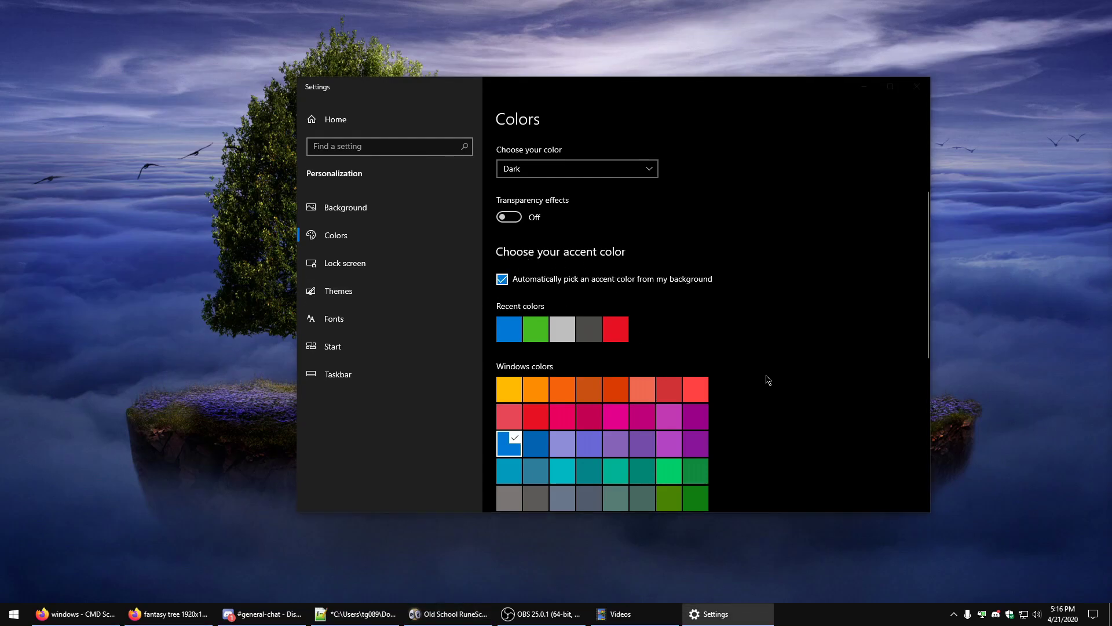
click(503, 281)
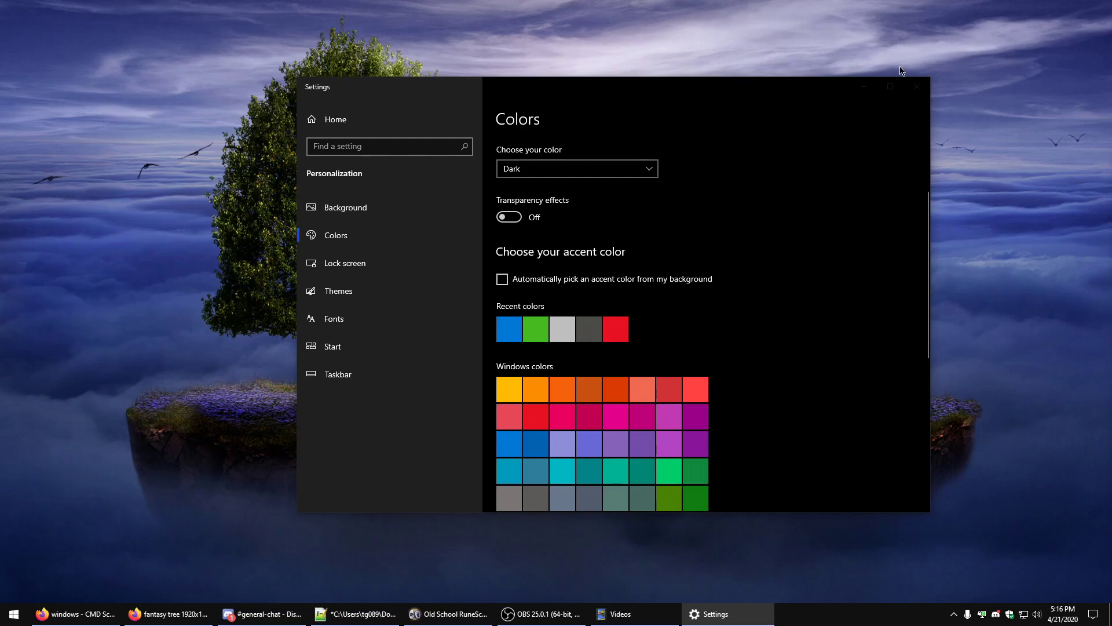
Step: Minimize the Settings window and examine the tree, island, woman and sky in the wallpaper against the taskbar
click(863, 86)
drag(155, 106, 948, 530)
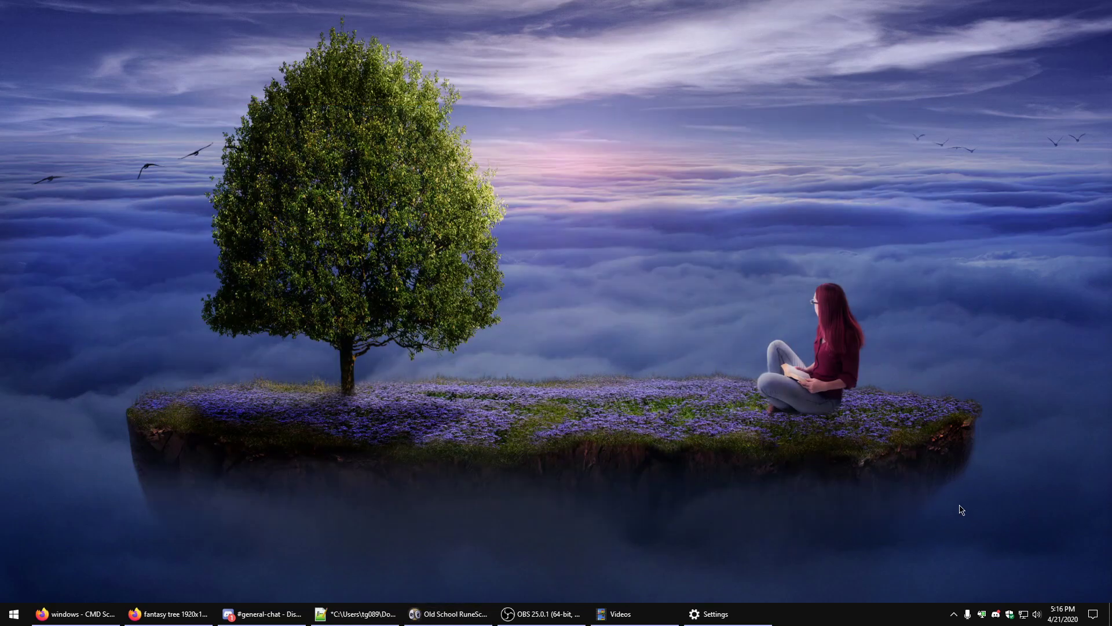
drag(819, 297, 851, 398)
drag(241, 133, 436, 311)
drag(221, 390, 966, 461)
drag(427, 404, 448, 434)
drag(547, 189, 767, 276)
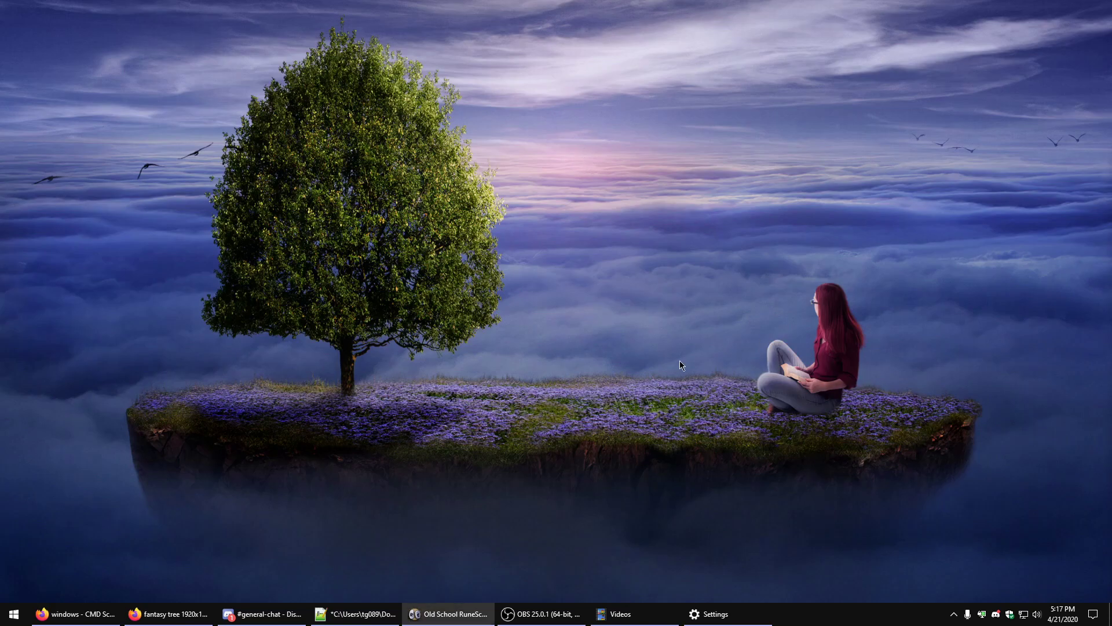
drag(127, 485, 981, 623)
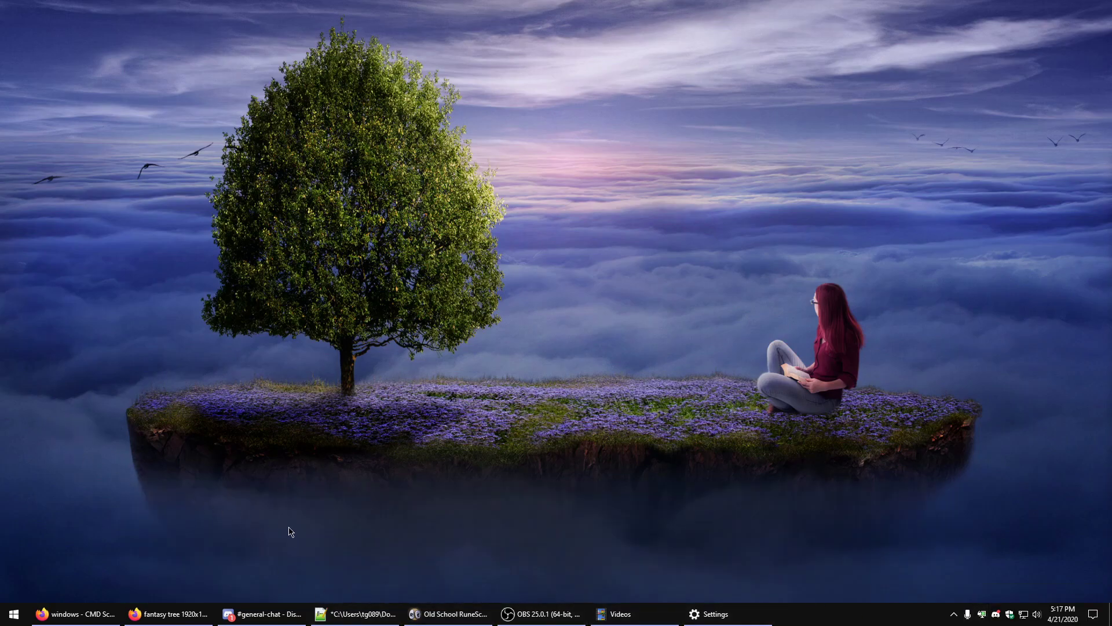
Step: Restore Settings and show the accent color on Start, taskbar, and action center and on title bars and window borders
mouse_move(715, 614)
click(687, 612)
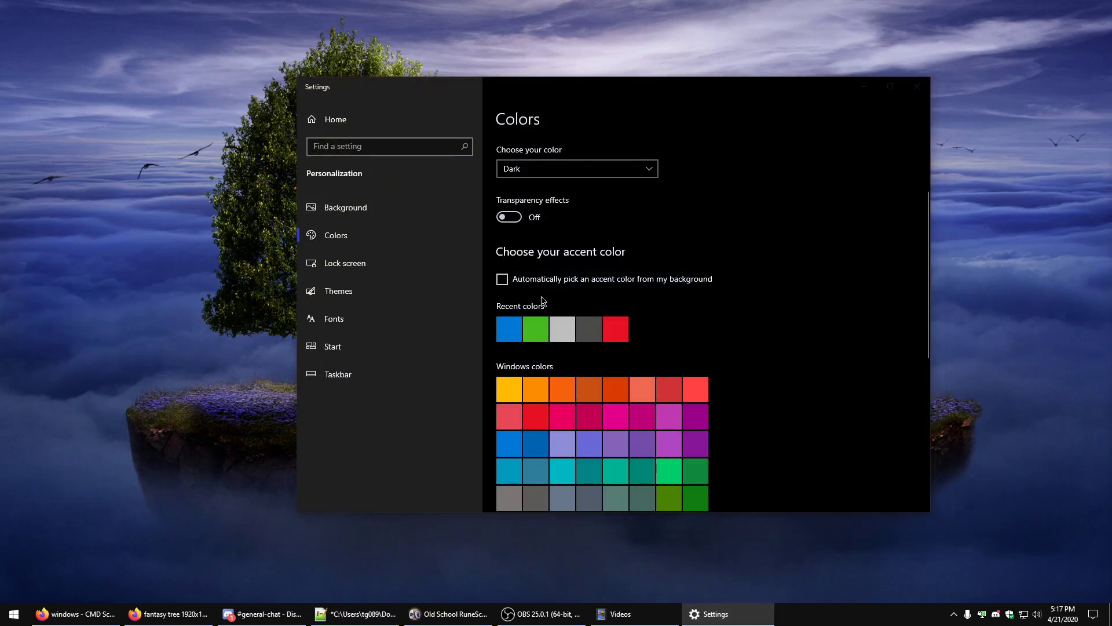
scroll(543, 299, down, 7)
scroll(568, 426, up, 3)
click(502, 434)
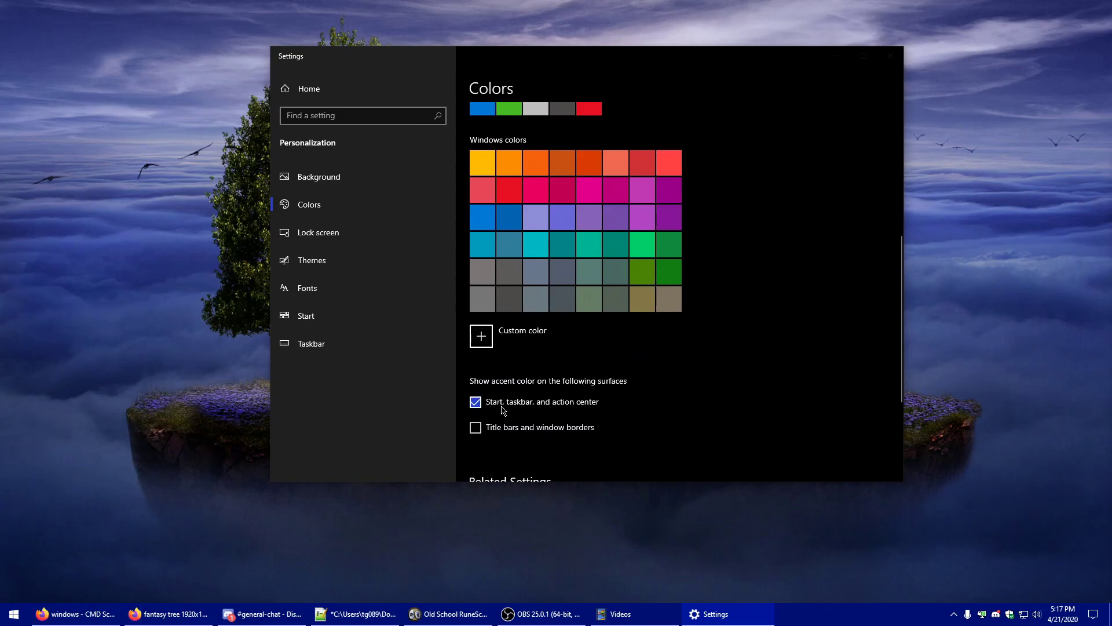
click(476, 428)
click(476, 428)
click(476, 428)
click(475, 427)
click(475, 427)
Step: Shrink and move the Settings window to uncover the woman in the wallpaper, and look through the accent color options
drag(268, 46, 405, 181)
drag(618, 196, 342, 43)
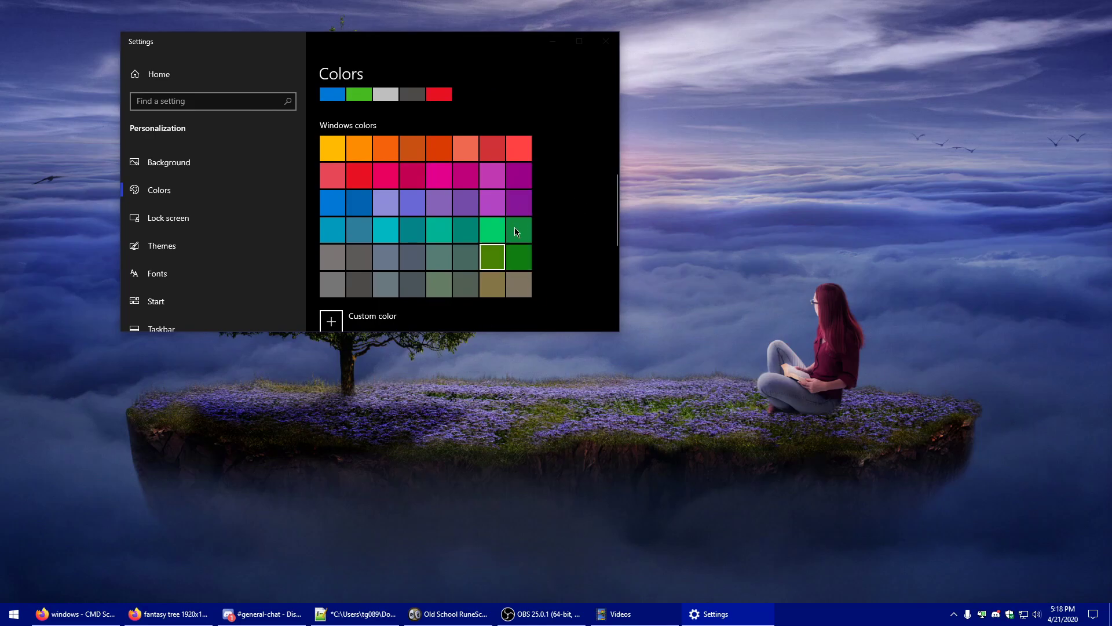
scroll(585, 287, up, 2)
scroll(585, 287, up, 4)
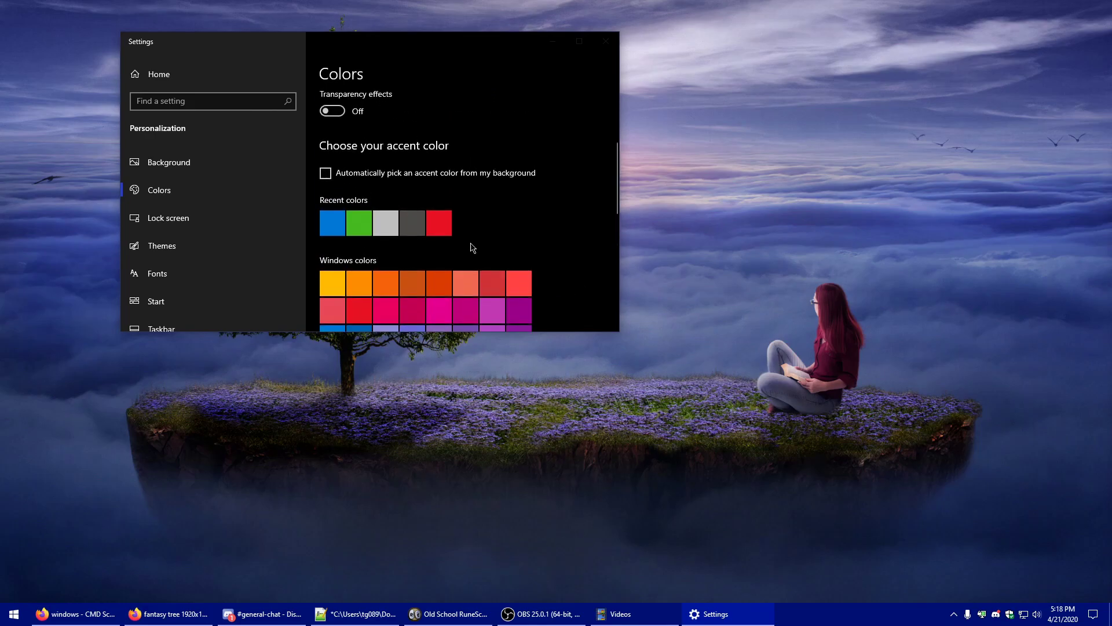
scroll(404, 237, down, 6)
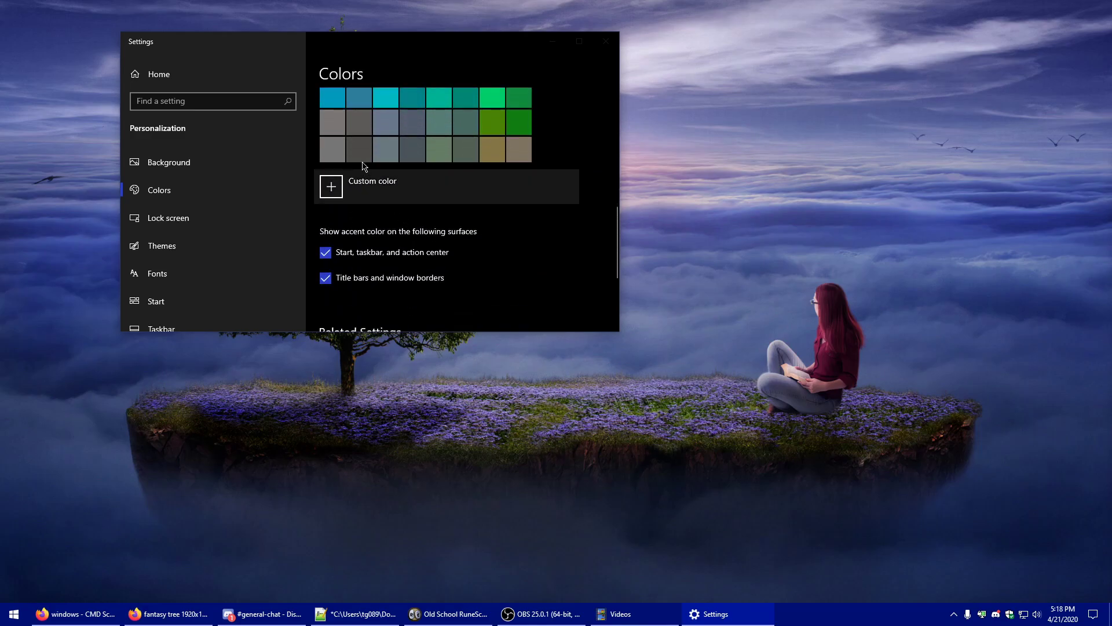
Step: Choose a custom dark blue accent color with low brightness and apply it
click(376, 184)
drag(382, 117, 391, 70)
drag(436, 288, 299, 288)
click(383, 88)
drag(382, 91, 375, 92)
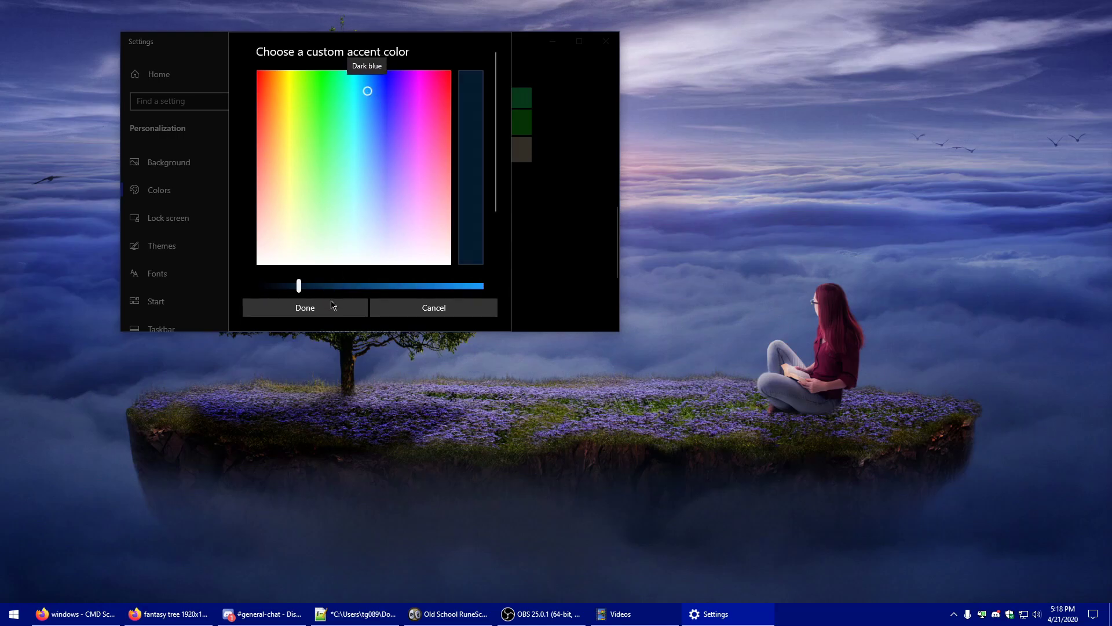
click(336, 318)
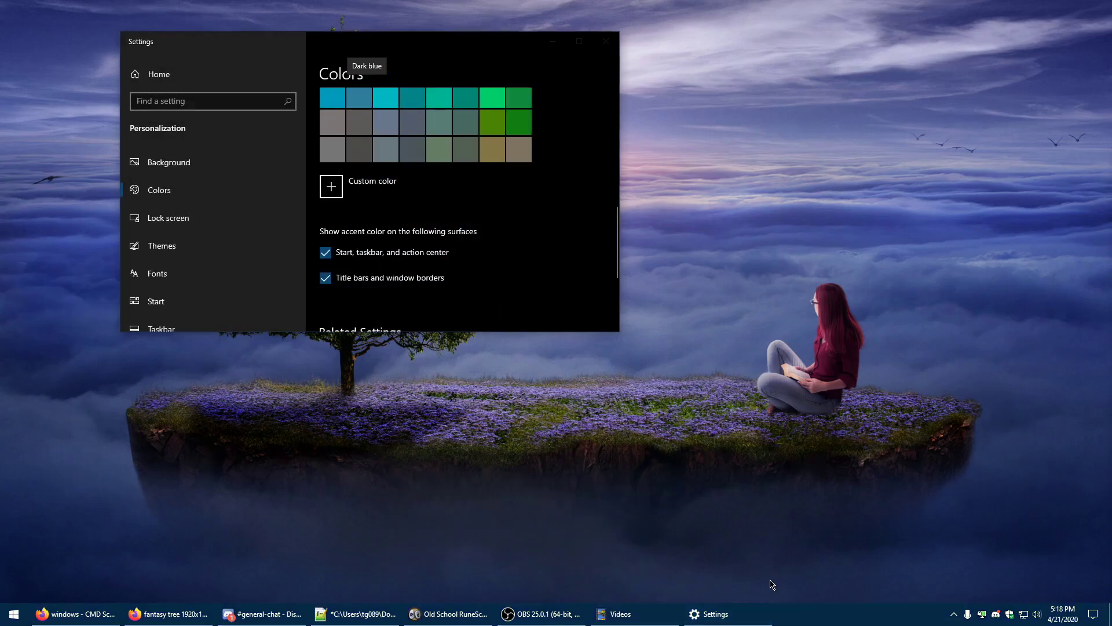
Step: Compare the taskbar with Transparency effects on and off, and leave Transparency effects on
scroll(481, 268, down, 2)
scroll(462, 228, up, 5)
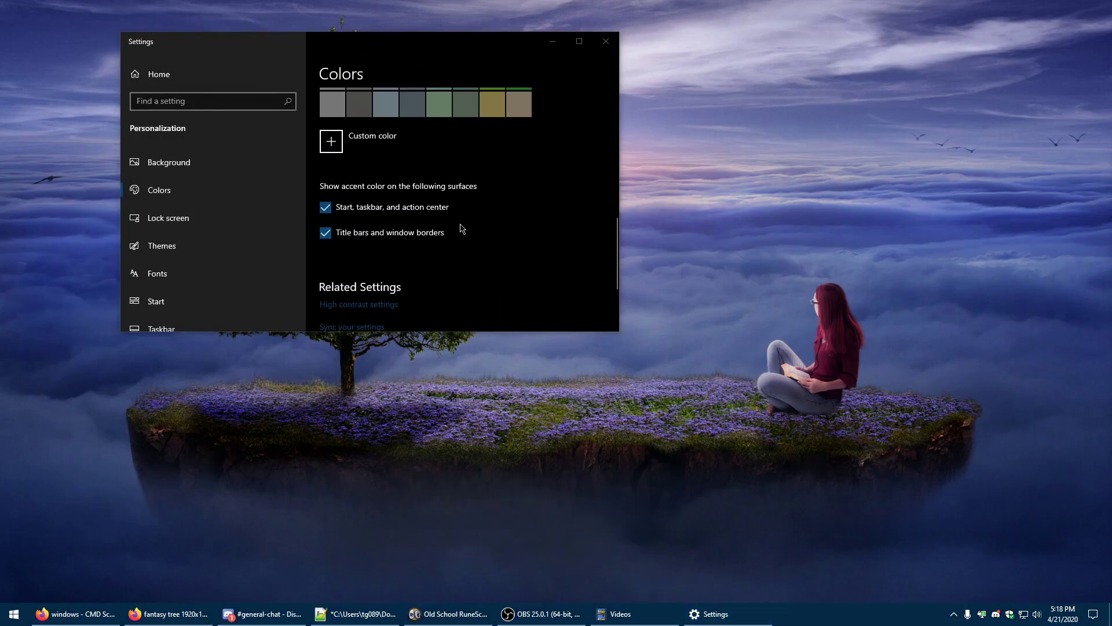
scroll(462, 222, up, 1)
scroll(499, 238, up, 2)
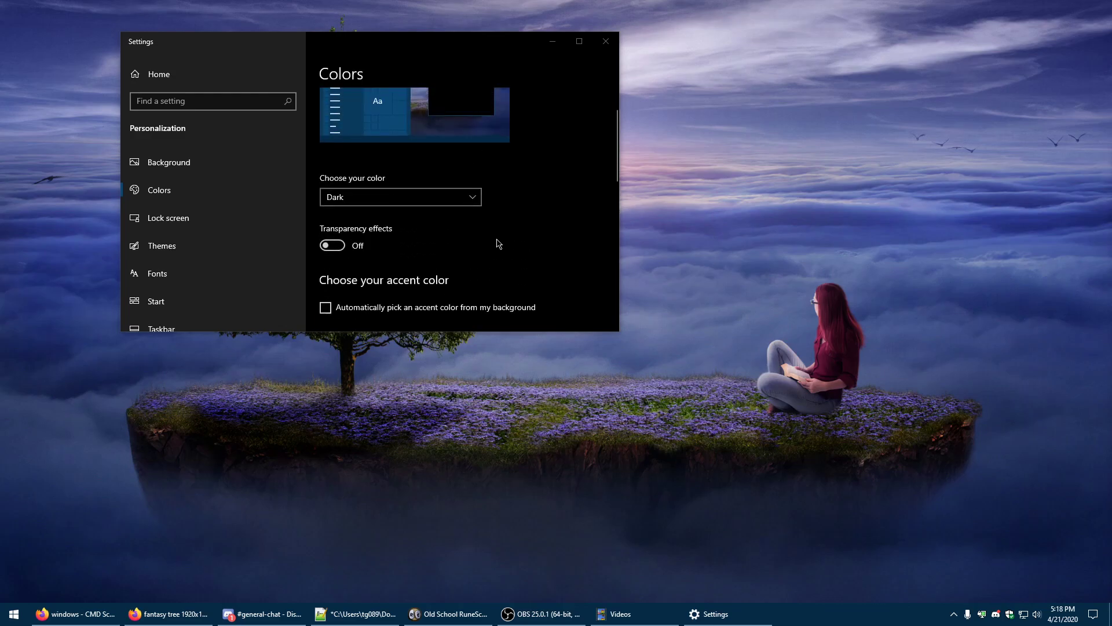
click(328, 250)
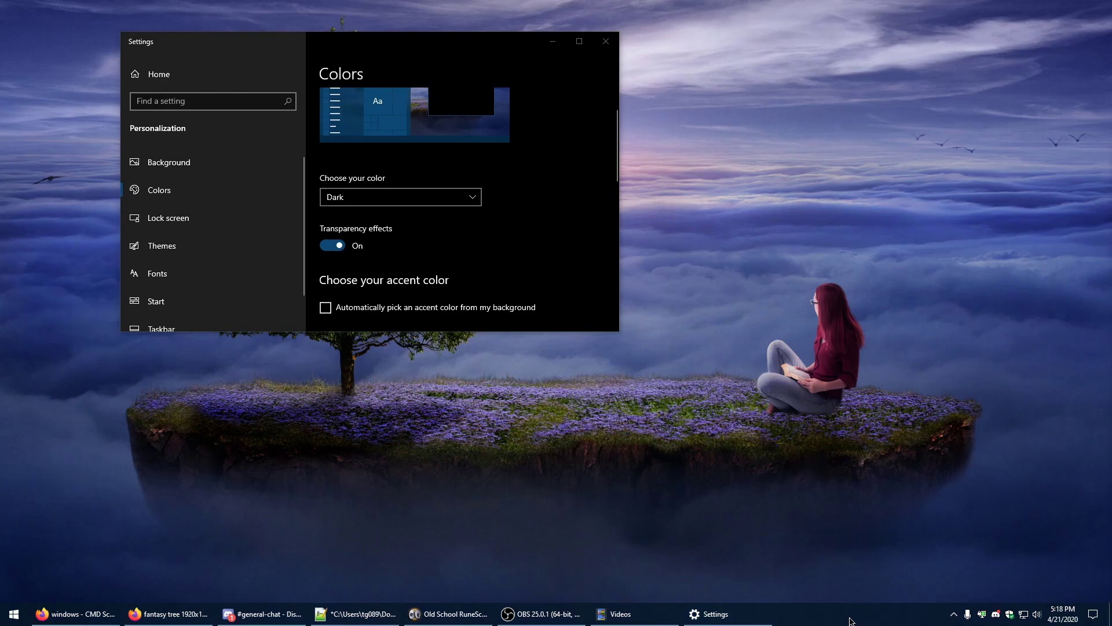
click(335, 249)
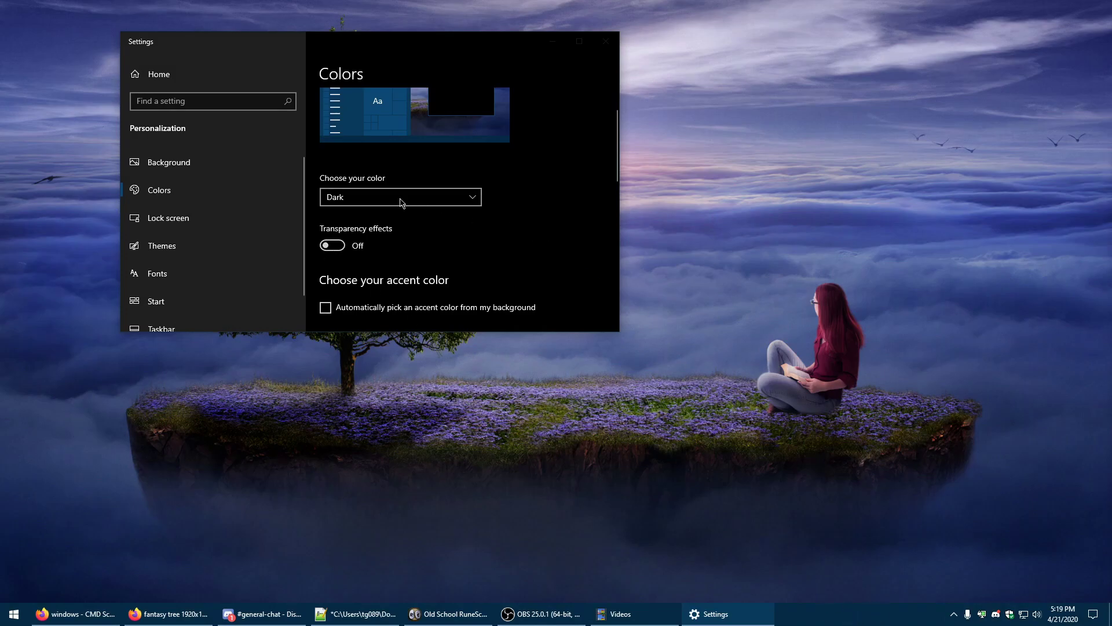
click(328, 247)
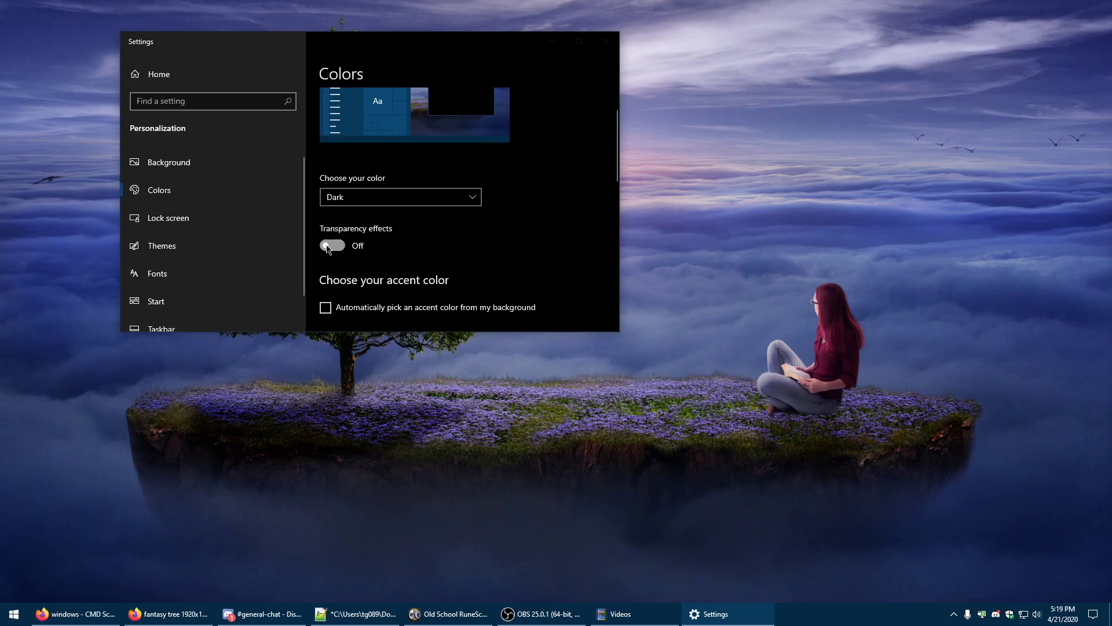
drag(769, 603, 458, 497)
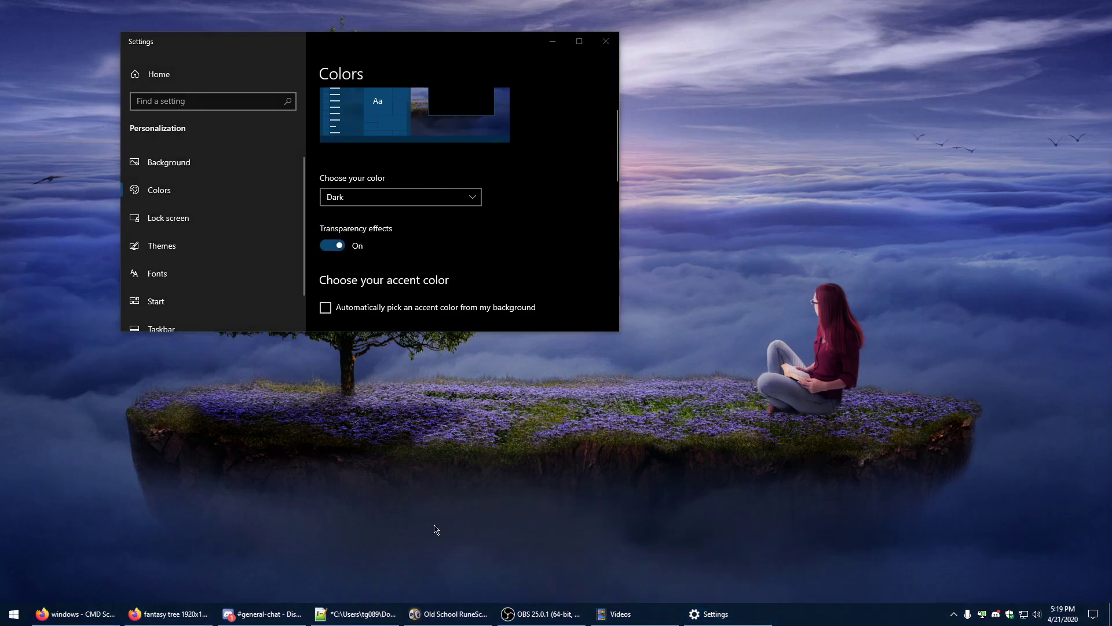
drag(78, 571, 114, 584)
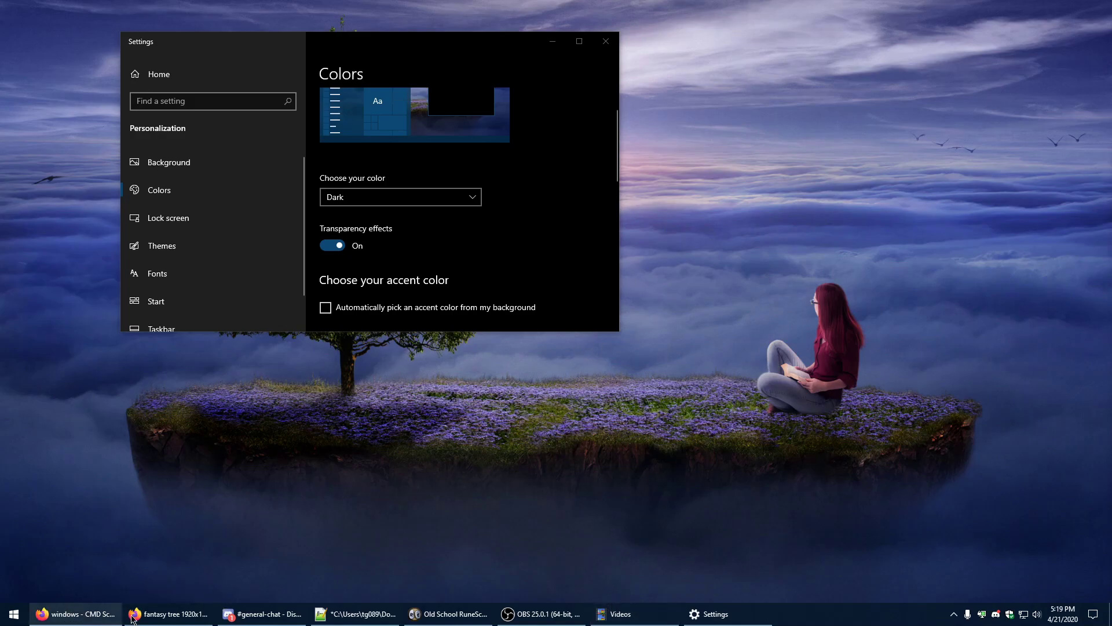
Step: Close the Settings window and examine the wallpaper, the taskbar and the open windows' thumbnails on the desktop
click(606, 40)
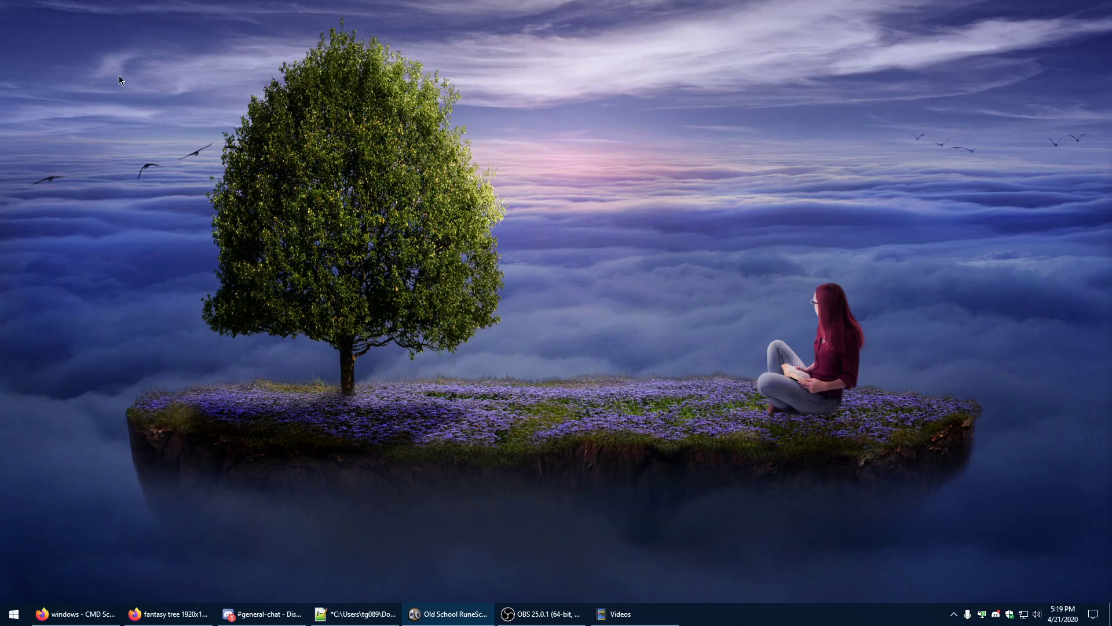
drag(119, 74, 930, 508)
drag(124, 271, 962, 575)
drag(226, 68, 592, 305)
drag(202, 47, 522, 285)
drag(213, 61, 581, 499)
drag(495, 165, 685, 349)
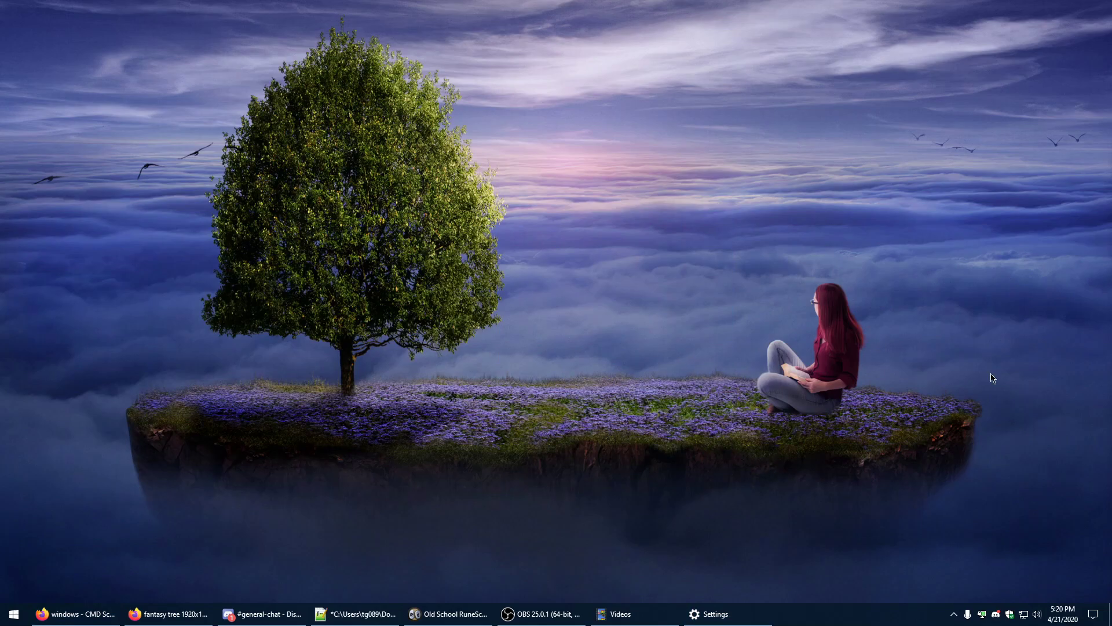
drag(169, 141, 686, 463)
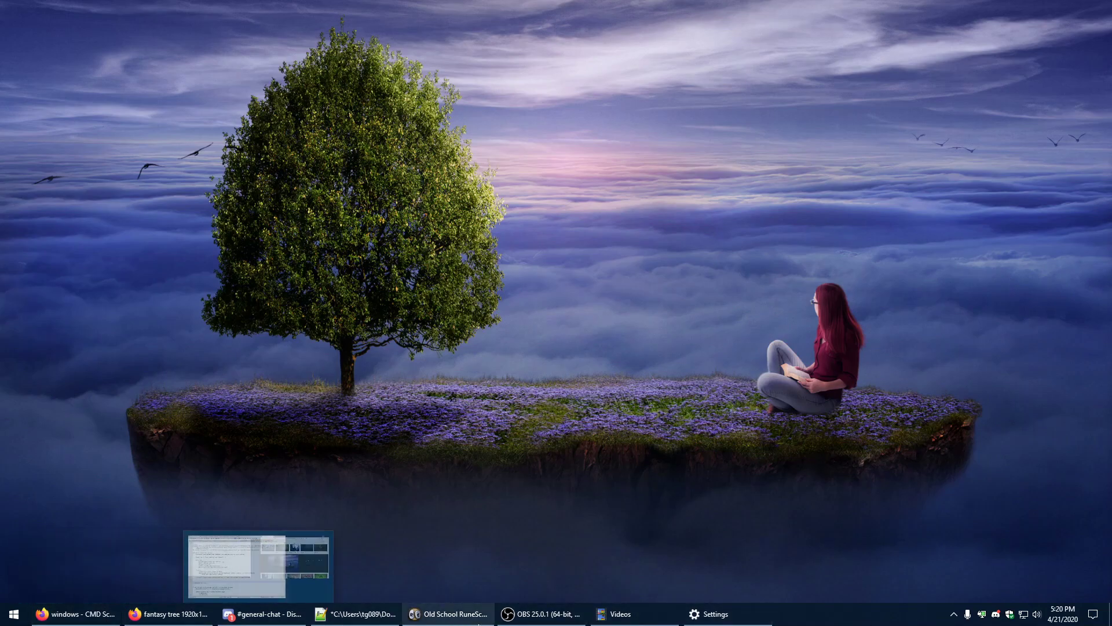
mouse_move(717, 618)
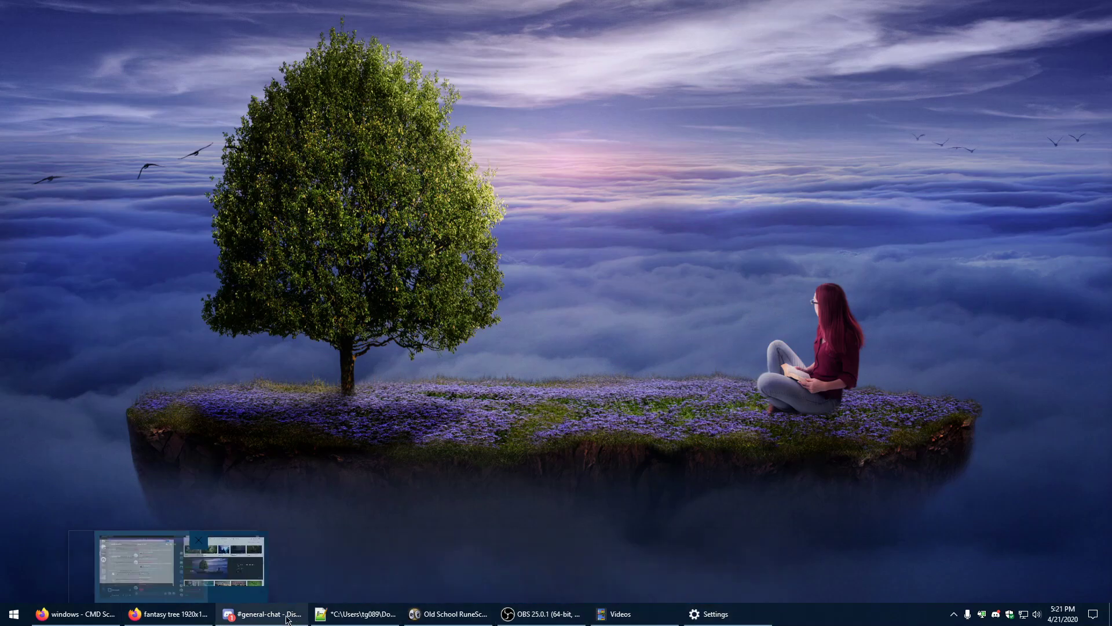
mouse_move(249, 622)
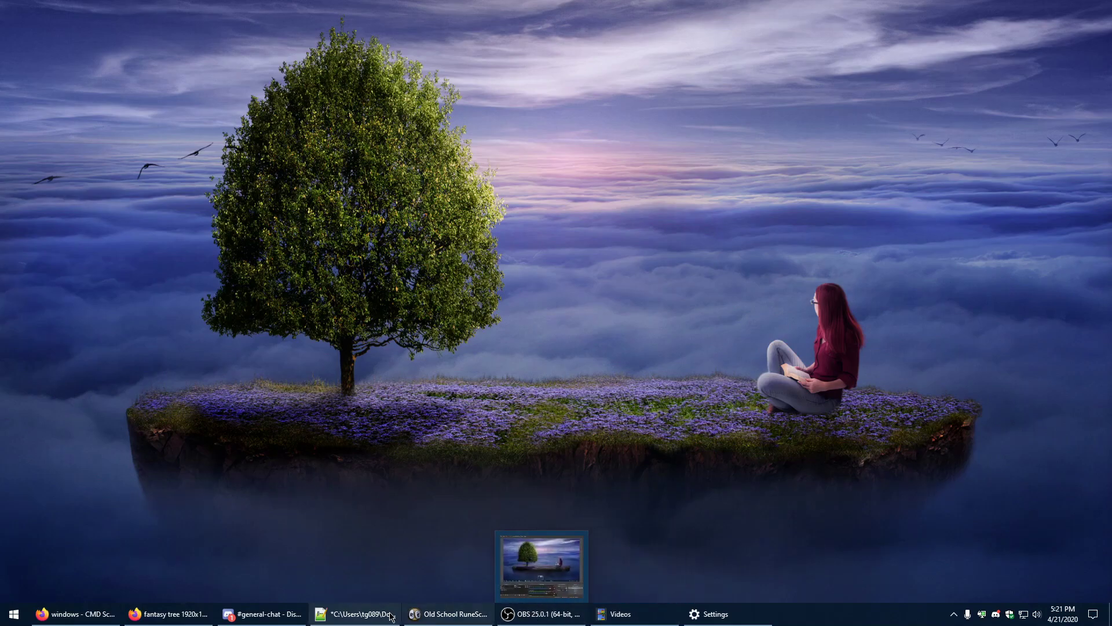
Step: Bring up the Old School RuneScape window, view its title bar in the middle of the desktop and minimize it
click(449, 614)
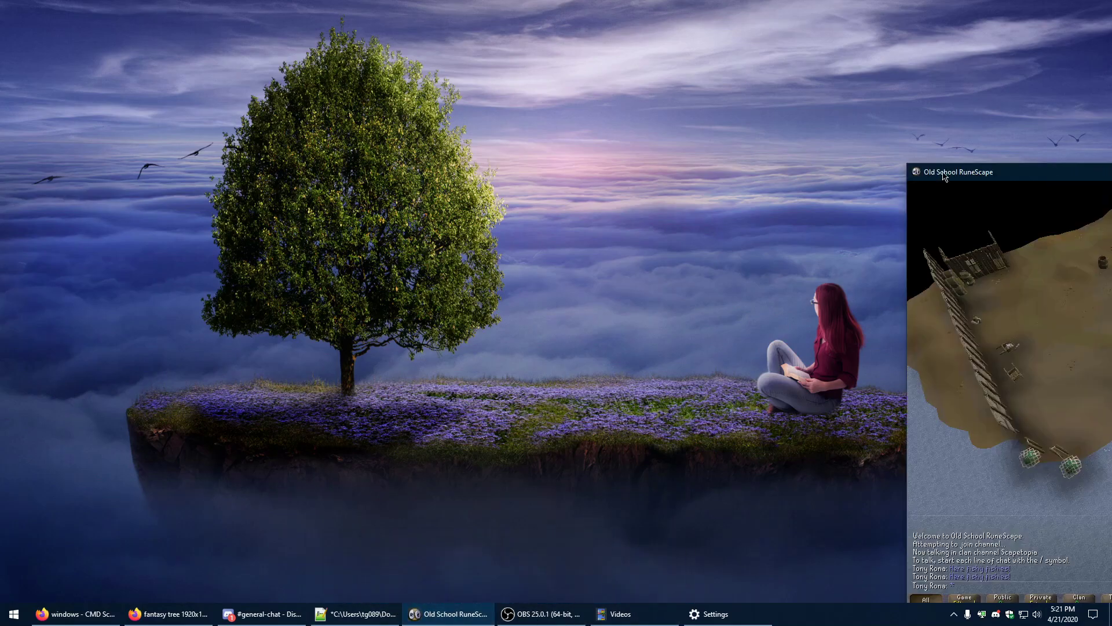
drag(944, 175, 447, 119)
click(802, 120)
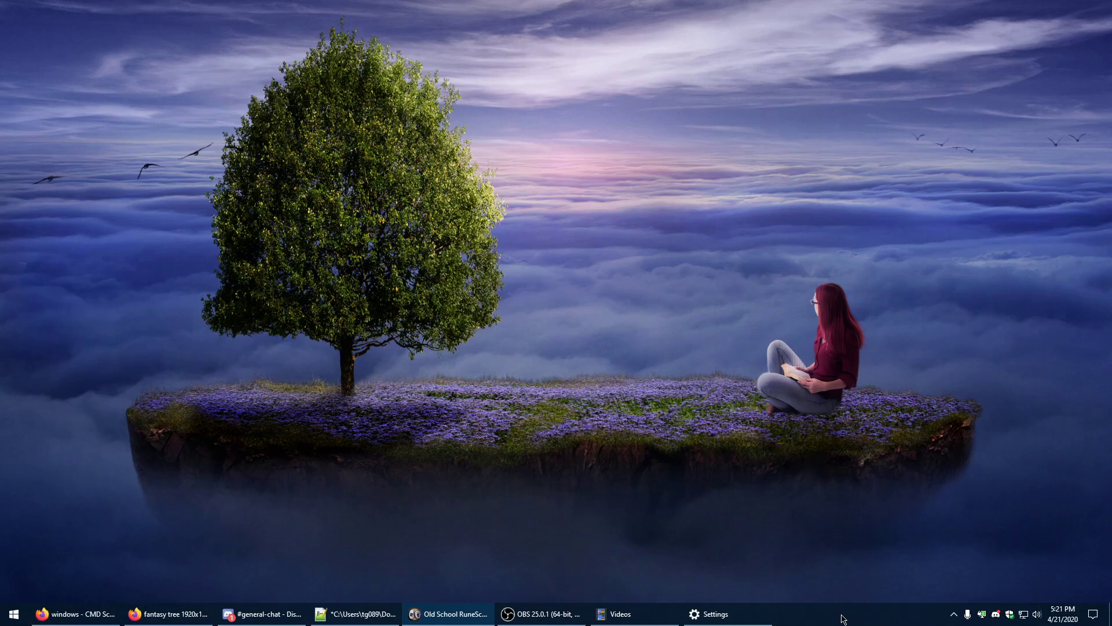
Step: Show the hidden notification area icons and collapse them again
click(953, 614)
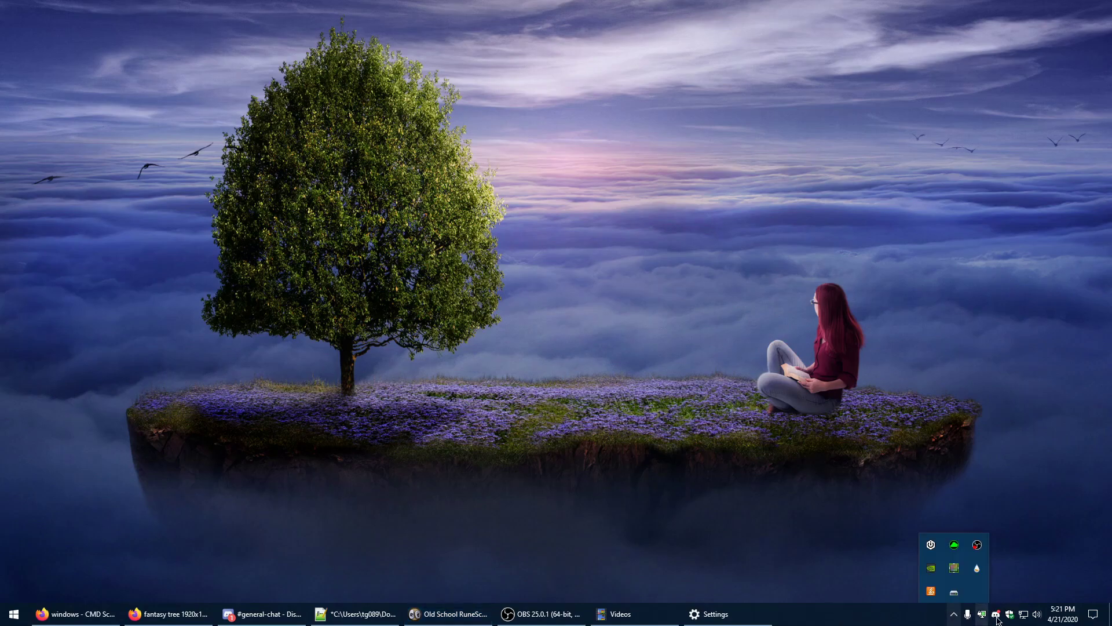
click(954, 614)
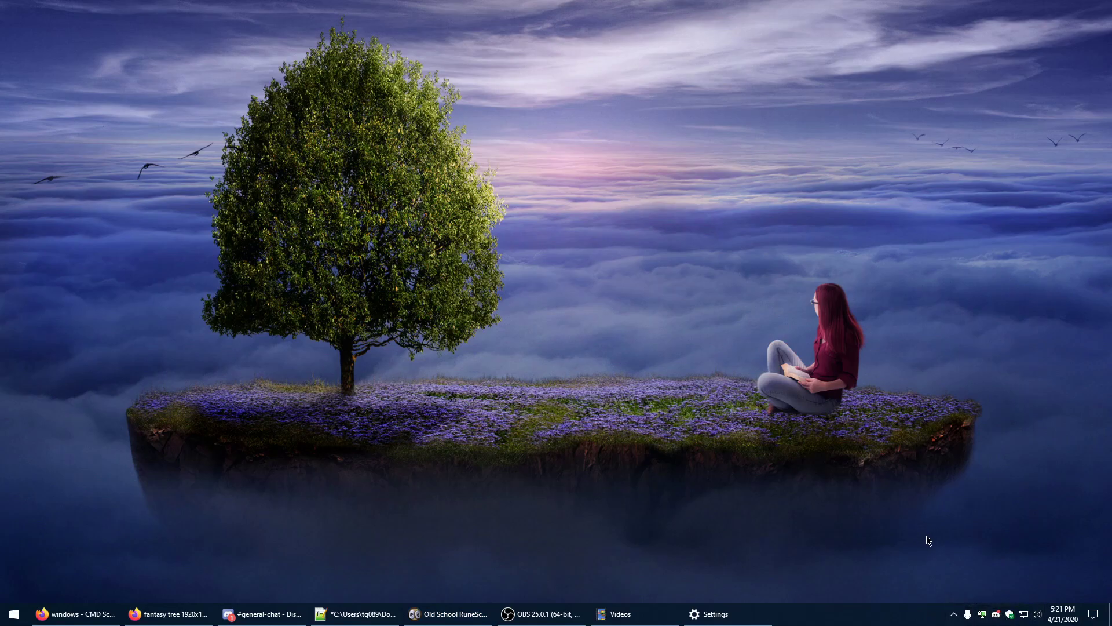
mouse_move(982, 614)
drag(462, 297, 1, 116)
drag(572, 603, 565, 600)
Step: Open the Start menu and look through the Applications, Gaming and Computing tile groups
key(super)
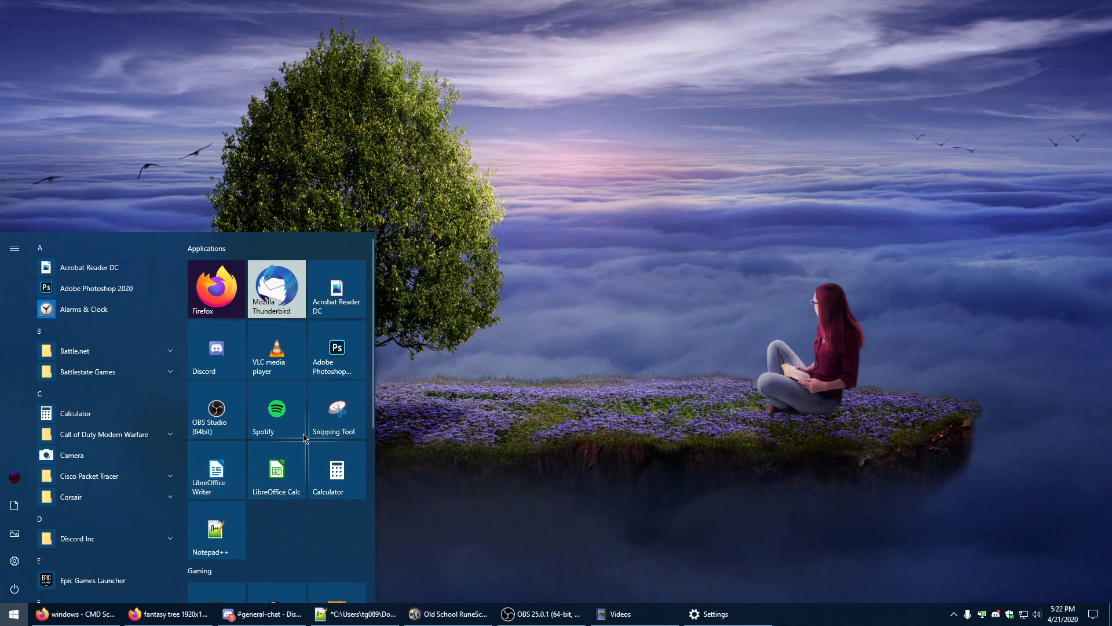
scroll(276, 364, down, 5)
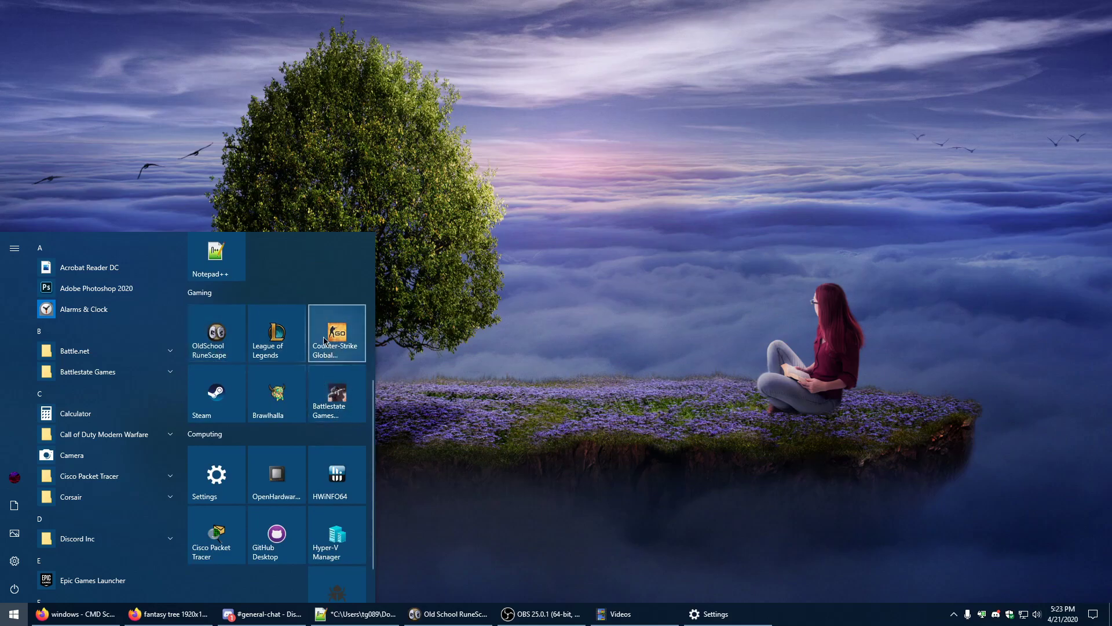
scroll(267, 440, down, 1)
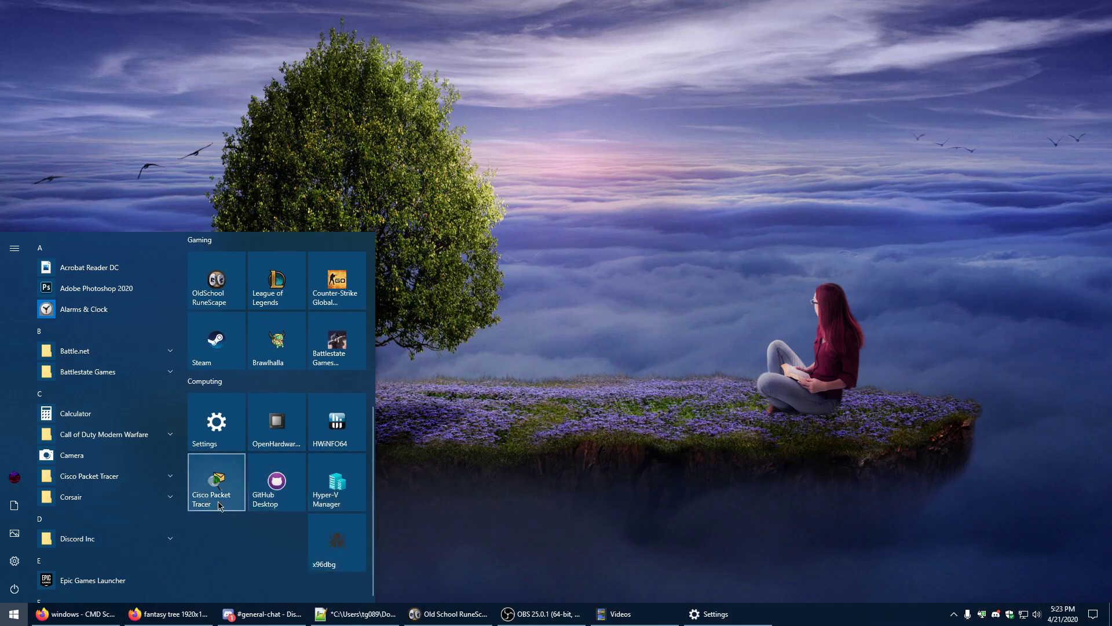
Step: Return to the Applications tile group in the Start menu, look it over and close the menu
scroll(200, 429, up, 5)
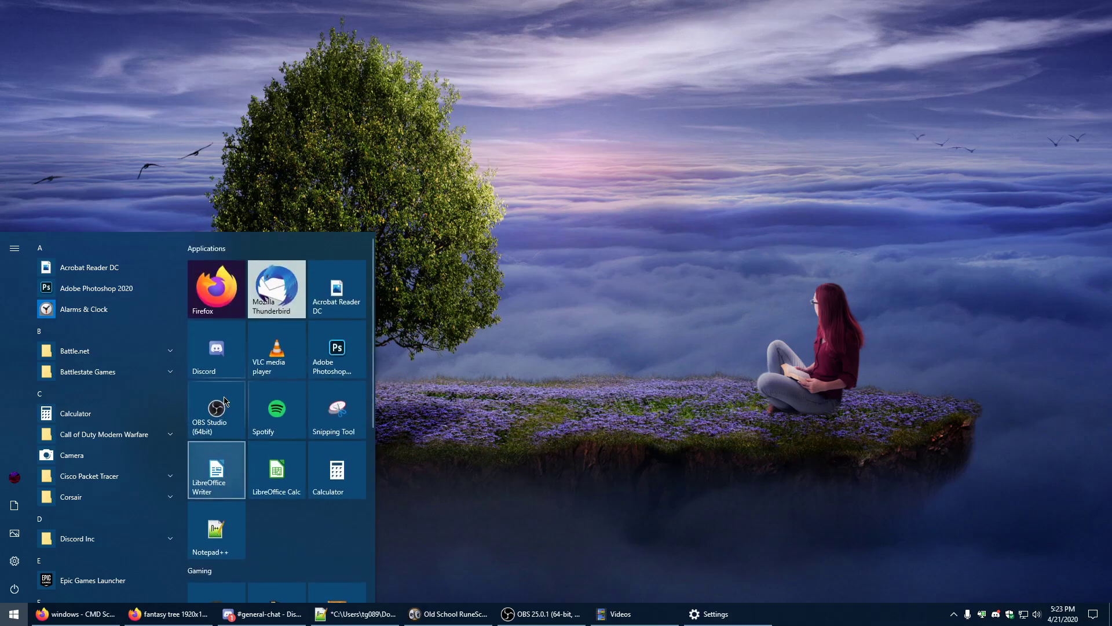
click(232, 295)
key(super)
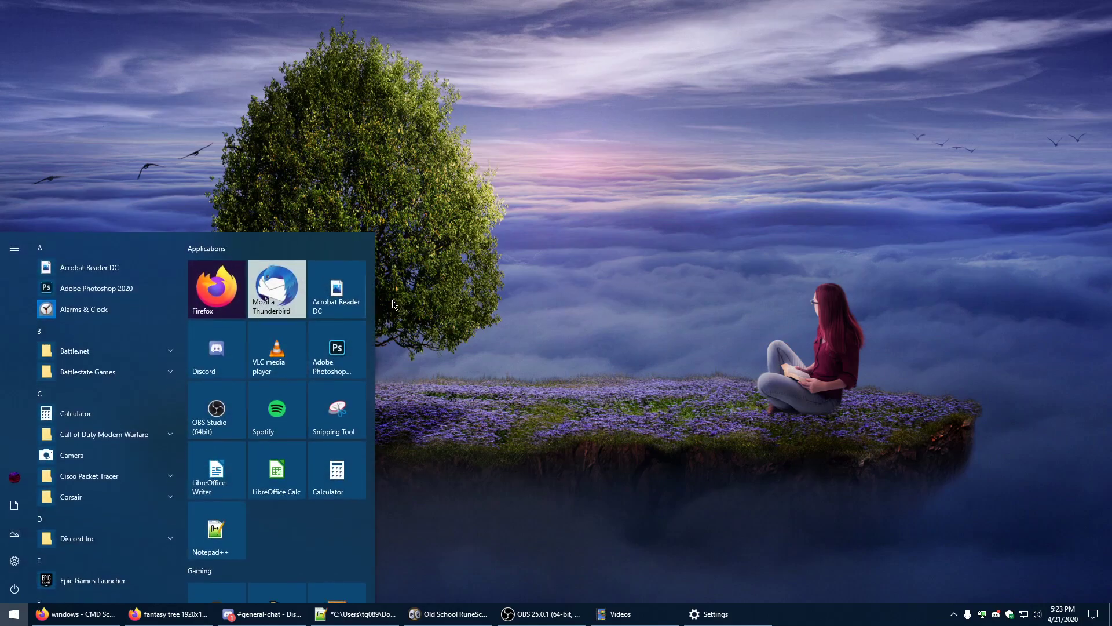
click(424, 306)
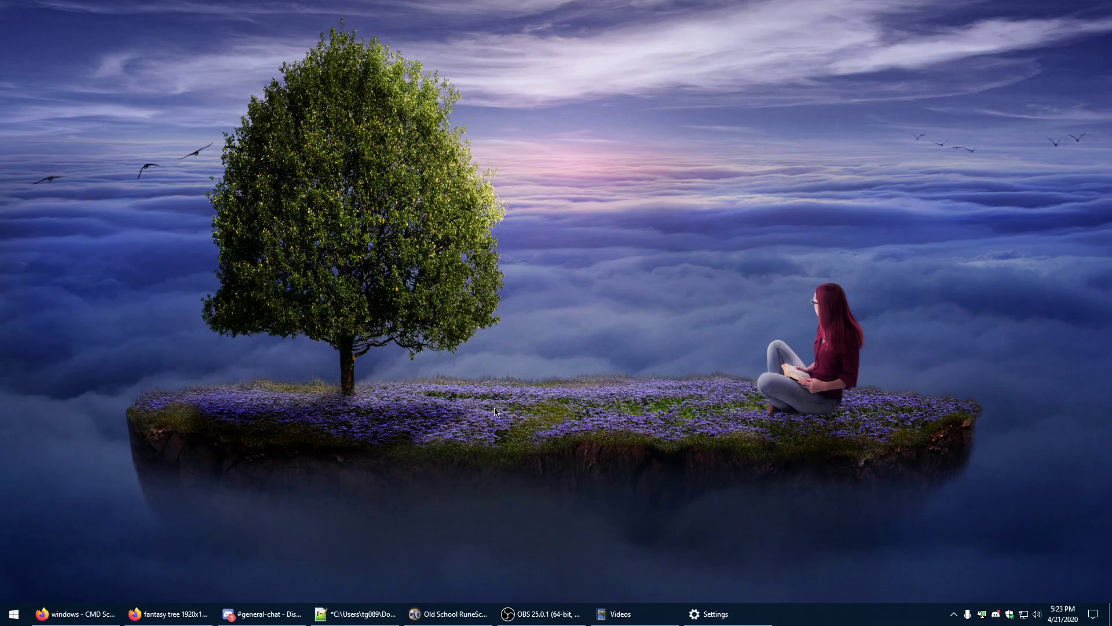
Step: Examine the empty icon area of the desktop, then bring up the Settings window and minimize it
drag(1, 1, 125, 205)
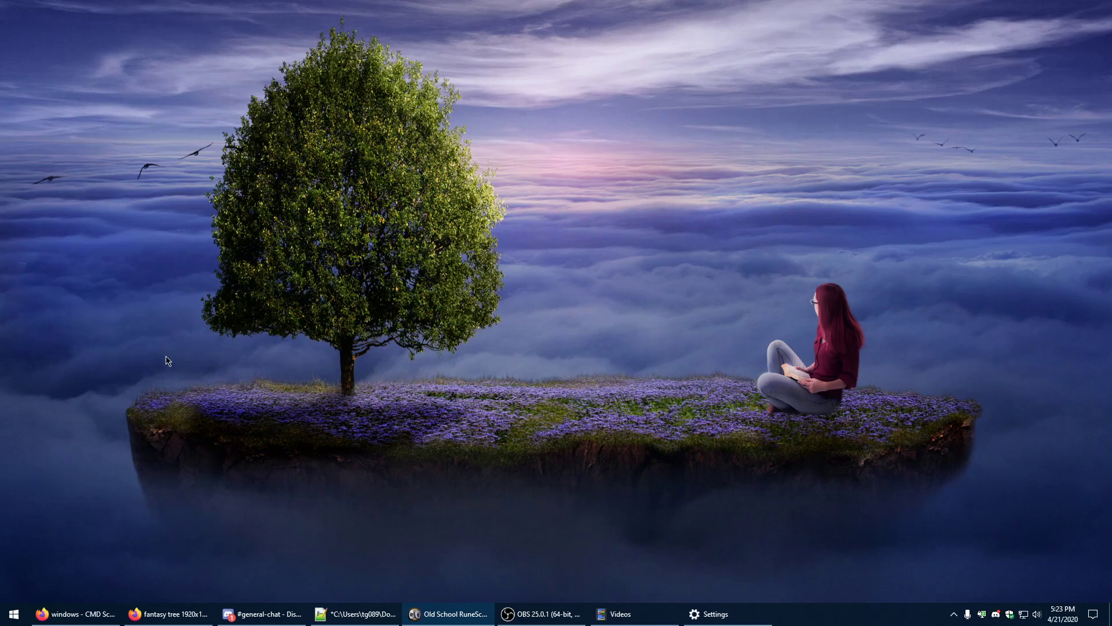
click(757, 608)
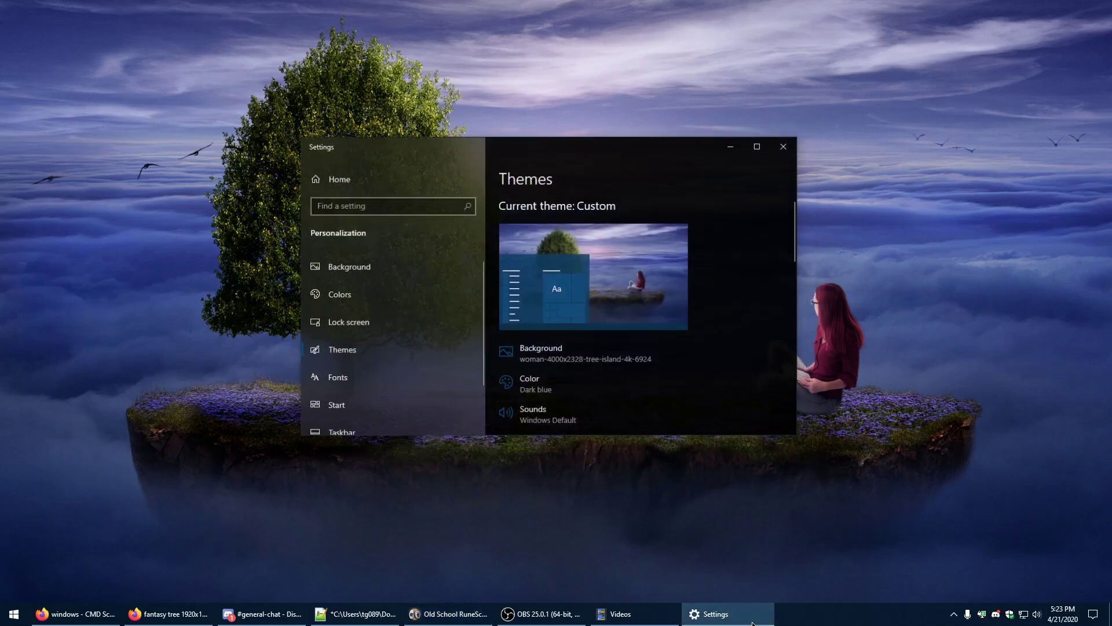
click(728, 615)
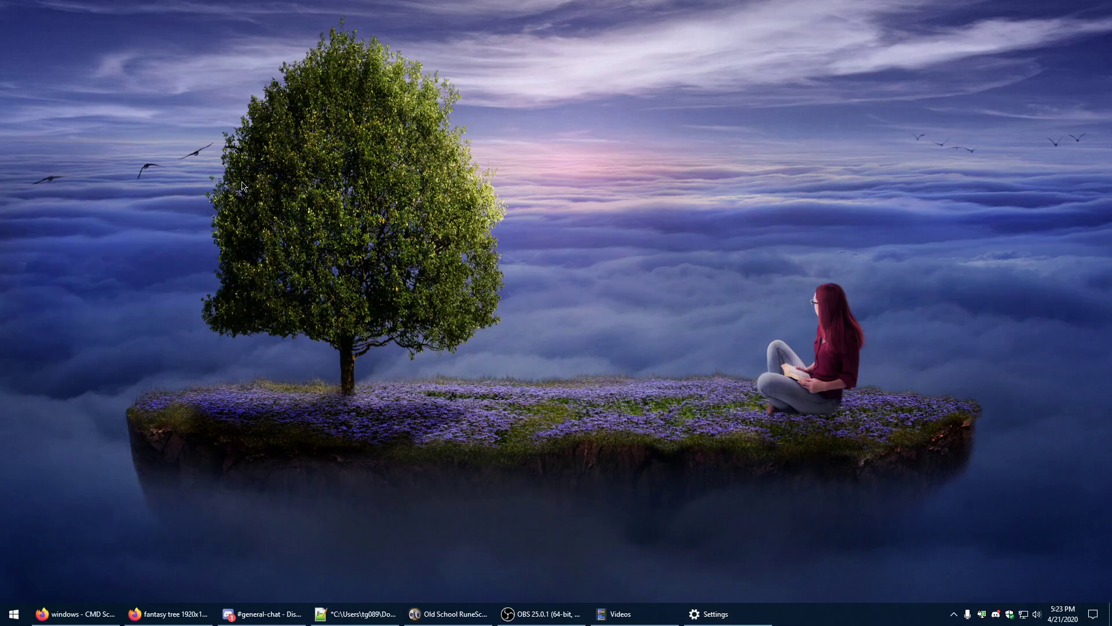
Step: Search Windows for "desktop icons", open Themes and related settings, and move the Settings window slightly upward
key(super)
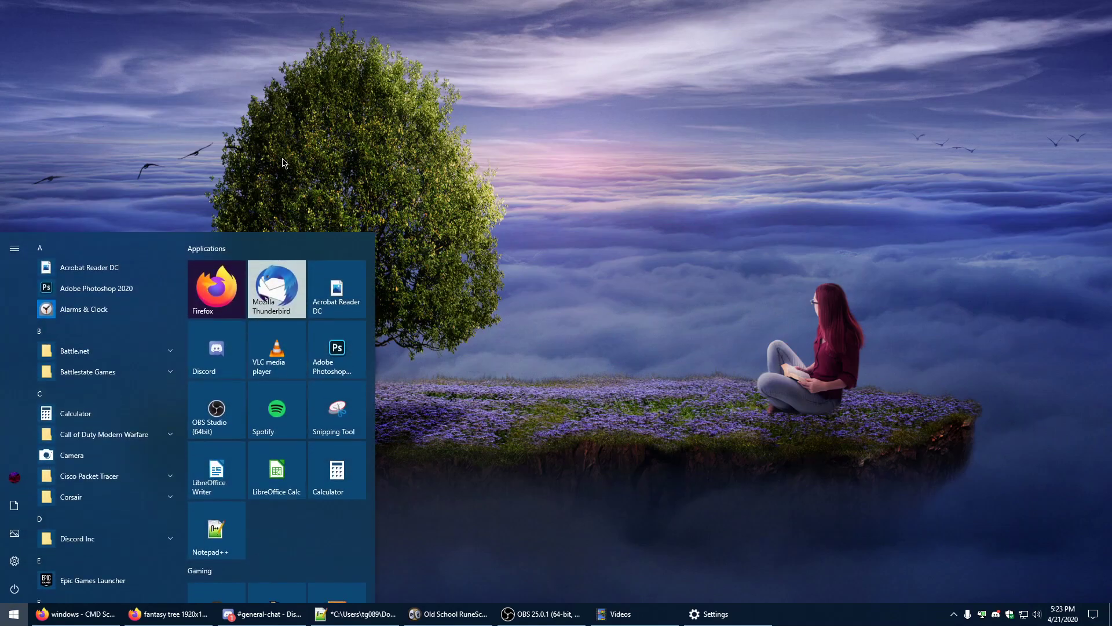
text(desktop icons)
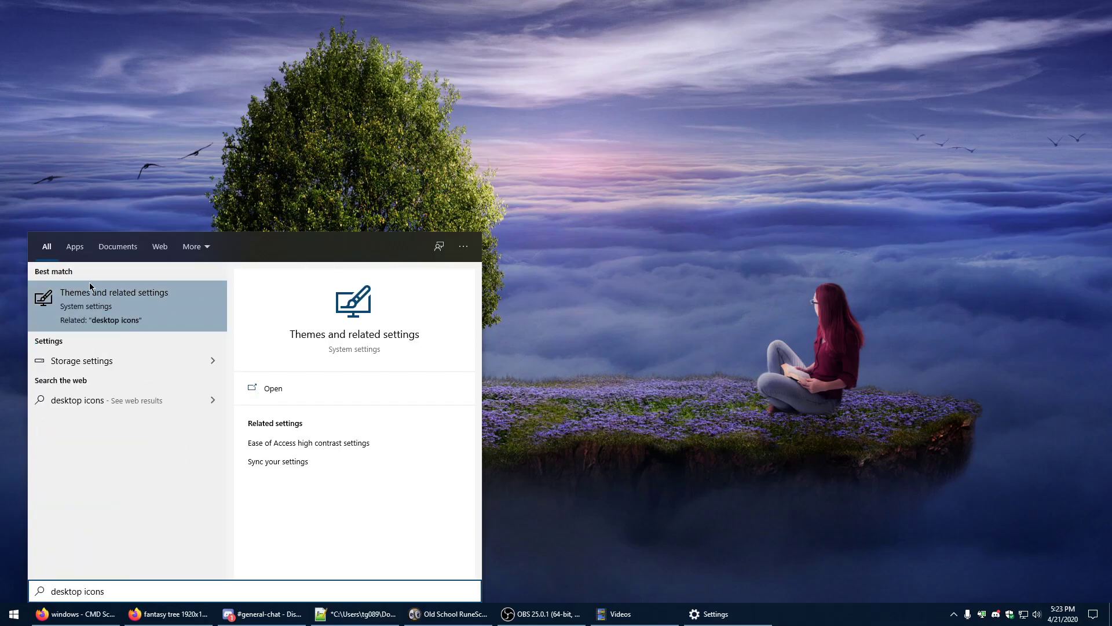
click(105, 307)
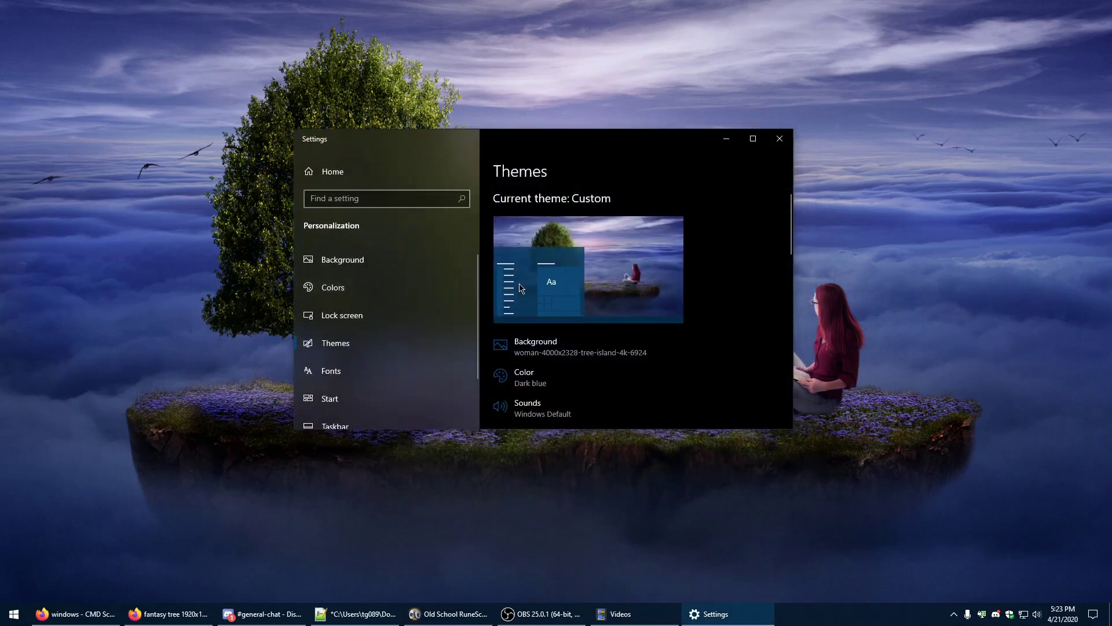
drag(558, 143, 556, 92)
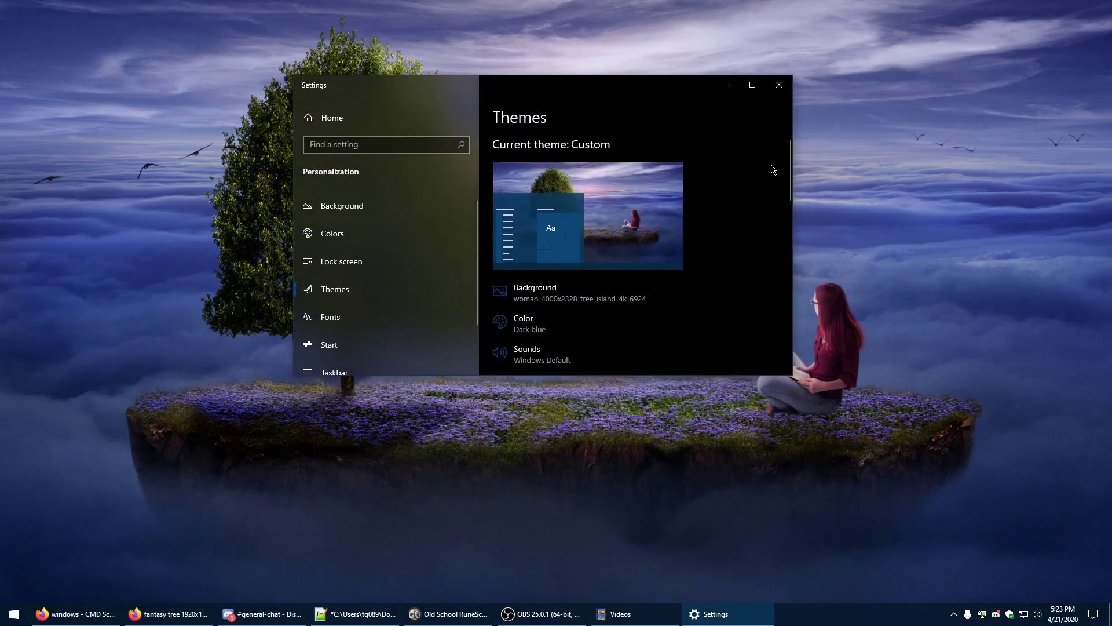
Step: Open the desktop icon settings from the related Themes settings, center the dialog on the desktop and close the Settings window
scroll(726, 193, down, 1)
scroll(725, 193, down, 10)
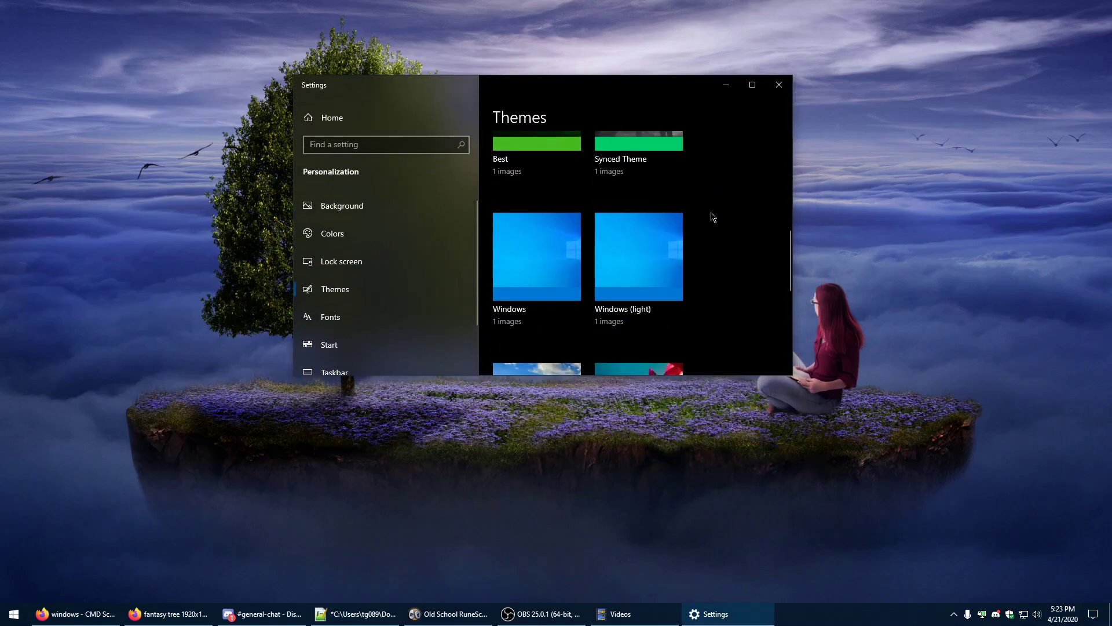
scroll(712, 217, down, 2)
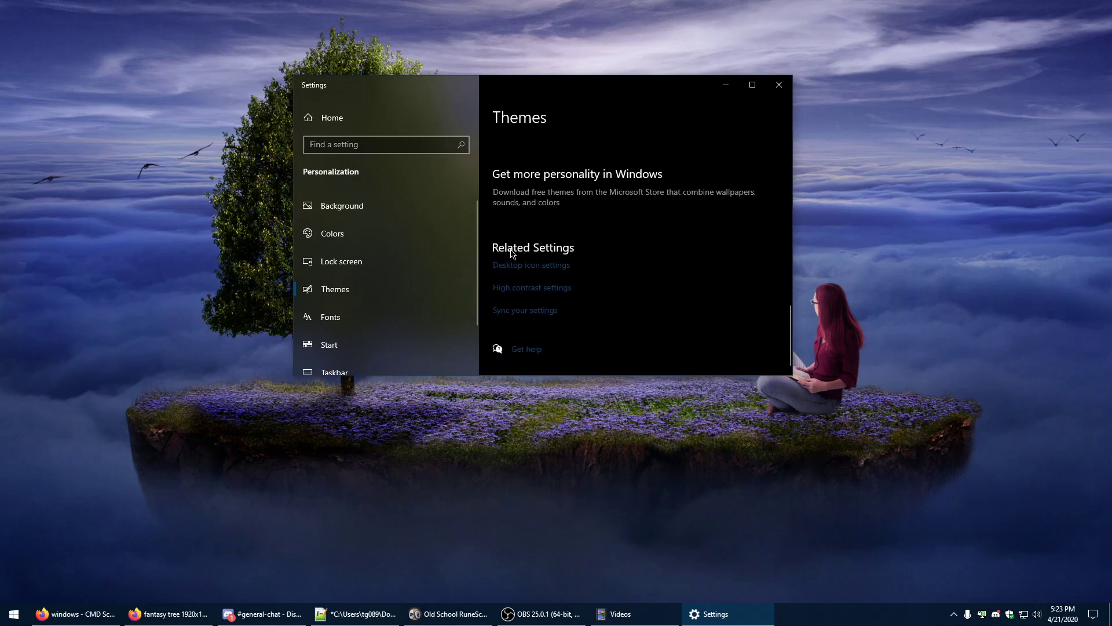
click(558, 267)
drag(164, 75, 533, 164)
click(779, 85)
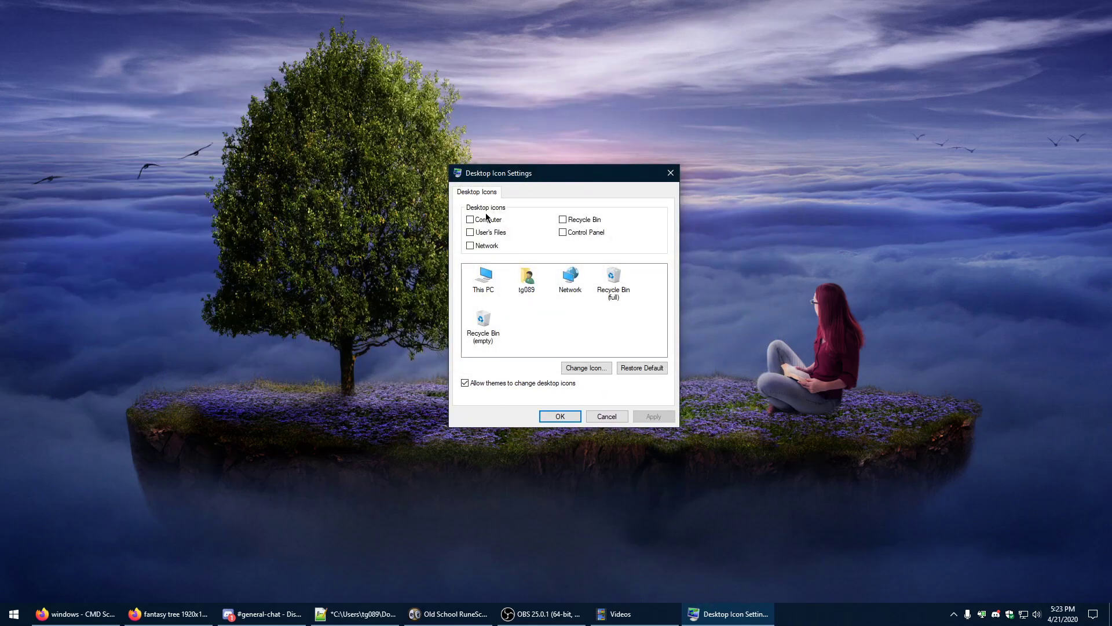
Step: Show the Computer, User's Files, Network, Recycle Bin and Control Panel icons on the desktop
click(469, 220)
click(470, 232)
click(471, 245)
click(653, 417)
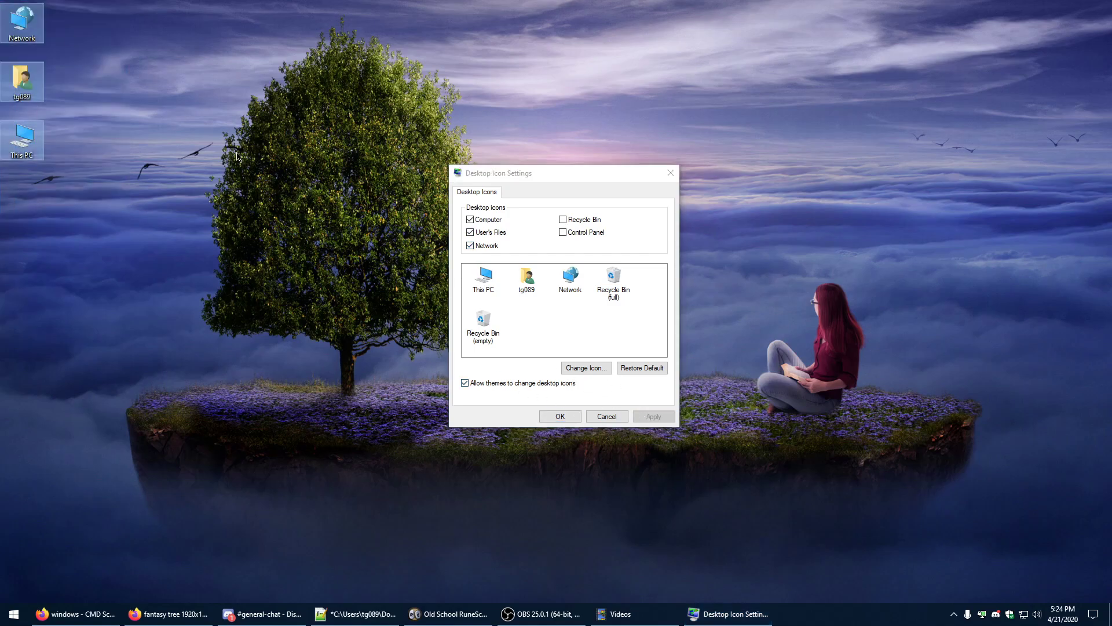
click(563, 220)
click(564, 233)
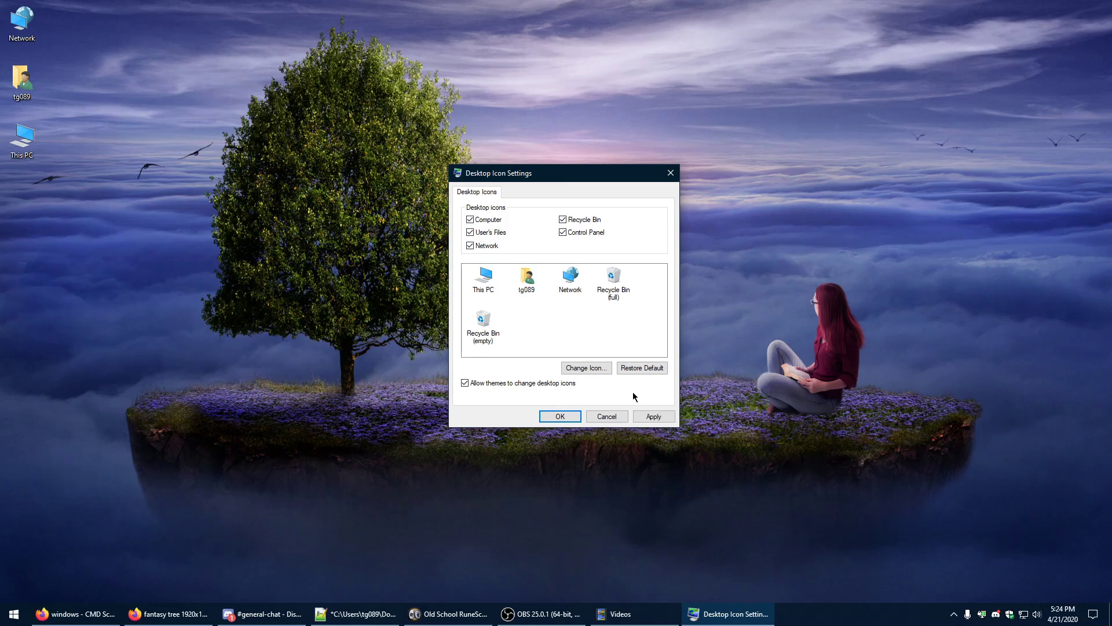
click(653, 416)
drag(144, 320, 142, 136)
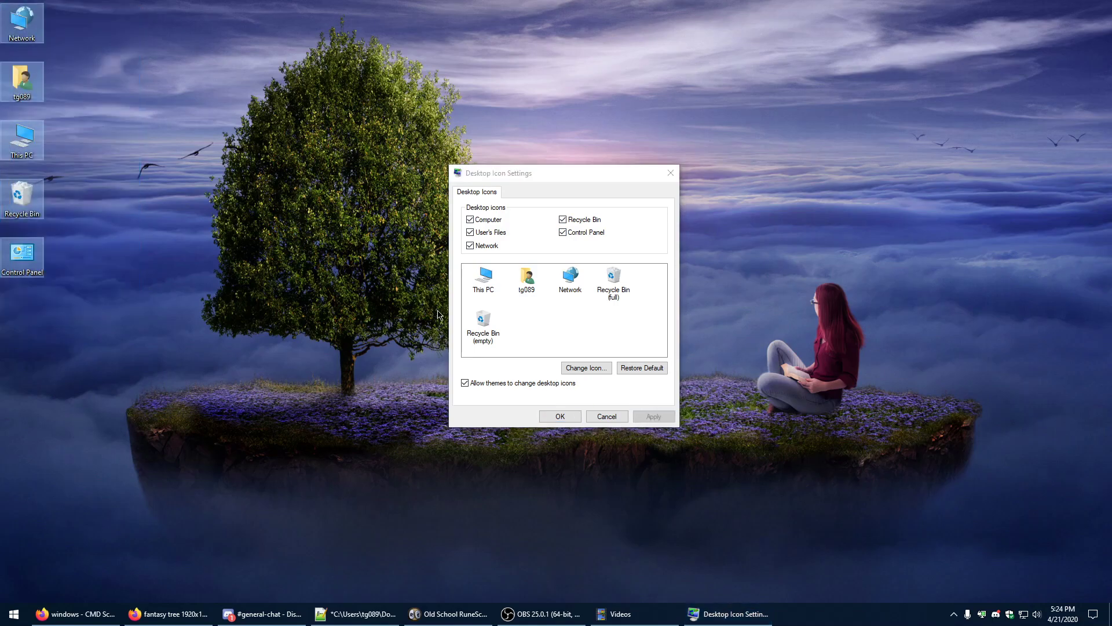
click(92, 306)
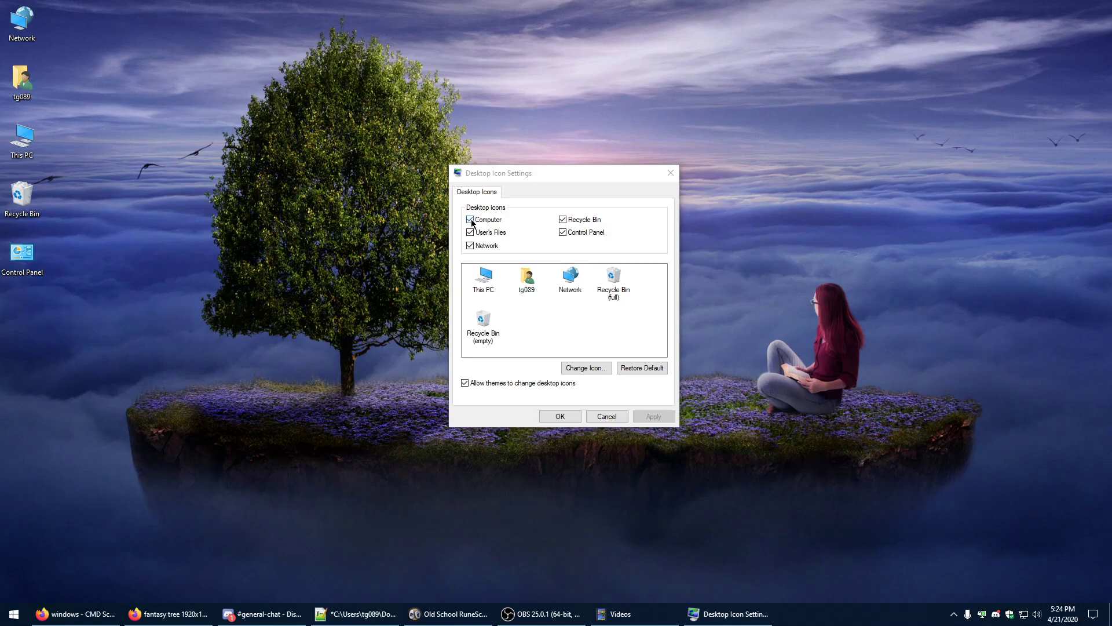
click(469, 179)
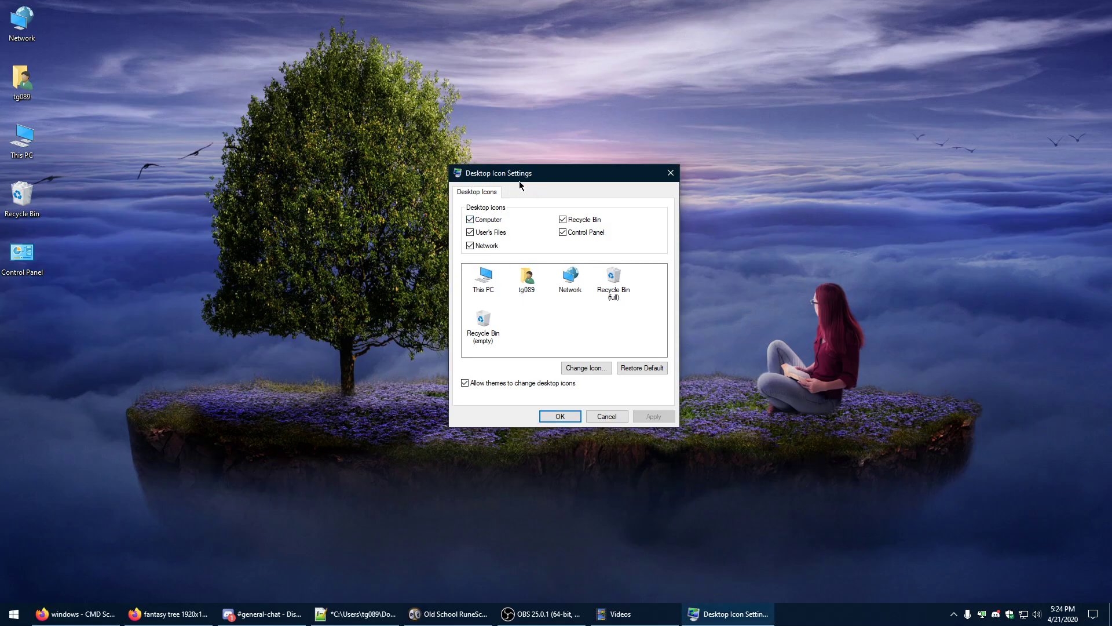
Step: Search Windows for "desktop icons" again, view the Themes and related settings entry and return to the Desktop Icon Settings dialog
key(super)
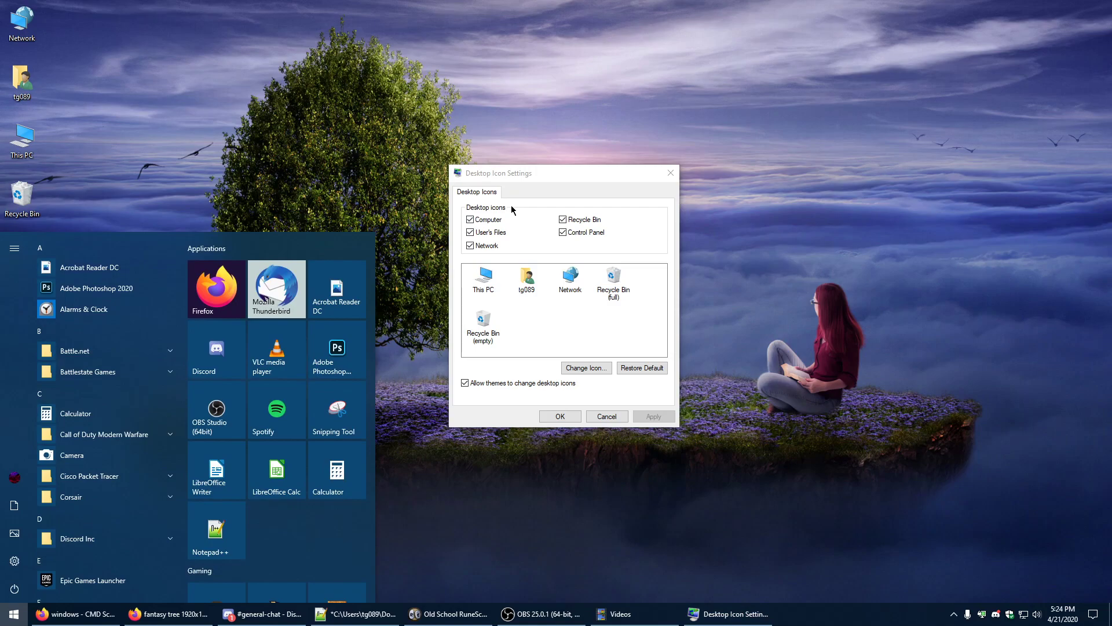
text(desktop icons)
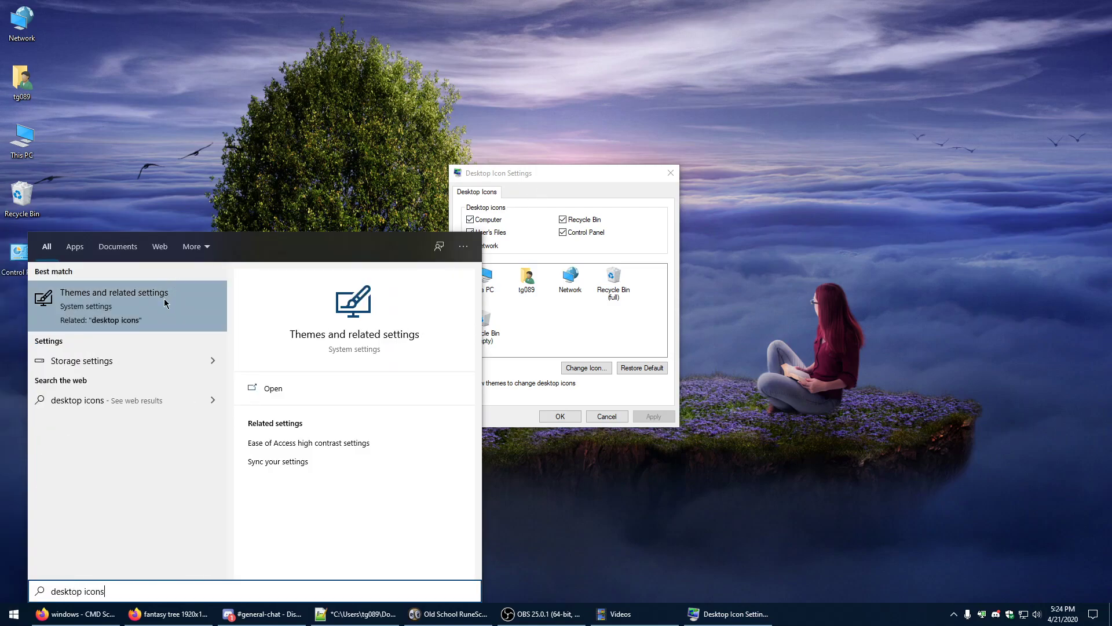
click(502, 180)
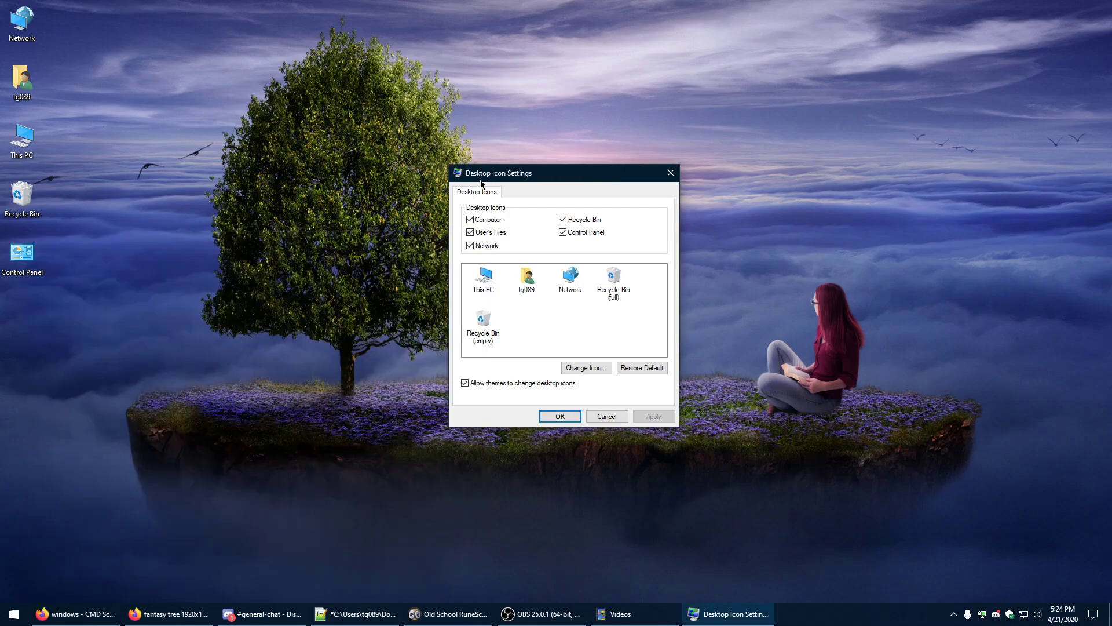
Step: Turn off all the desktop icons, including Computer, User's Files, Recycle Bin and Control Panel, and close the dialog
click(471, 220)
click(471, 233)
click(563, 232)
click(563, 219)
click(652, 416)
click(560, 415)
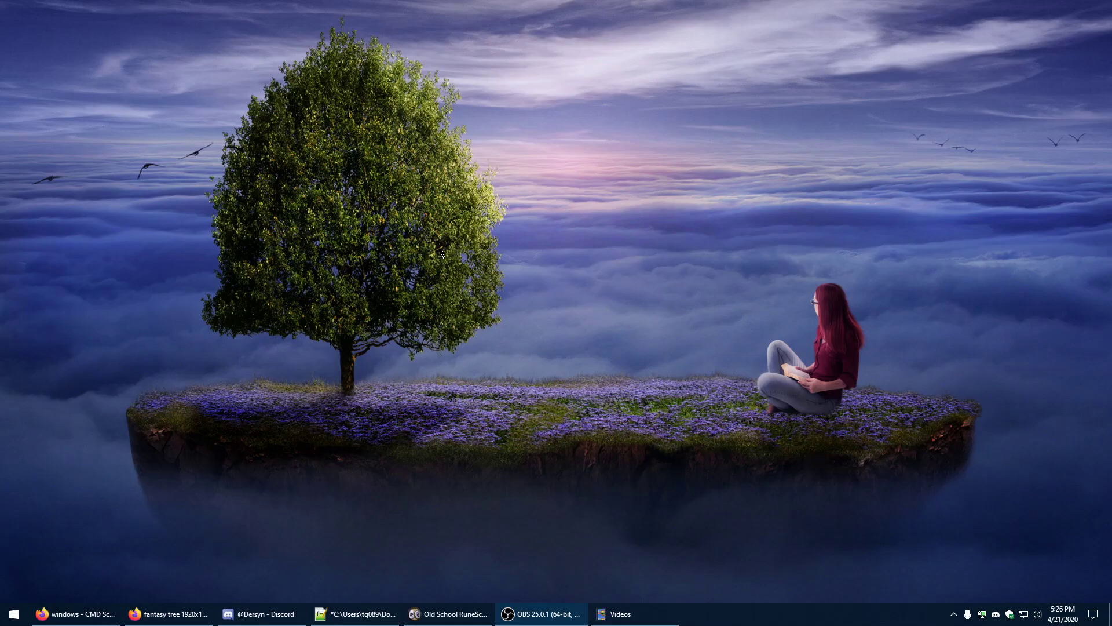
Step: Switch to the Firefox image search window, search the web for "rainmeter" and open the rainmeter.net site
click(168, 614)
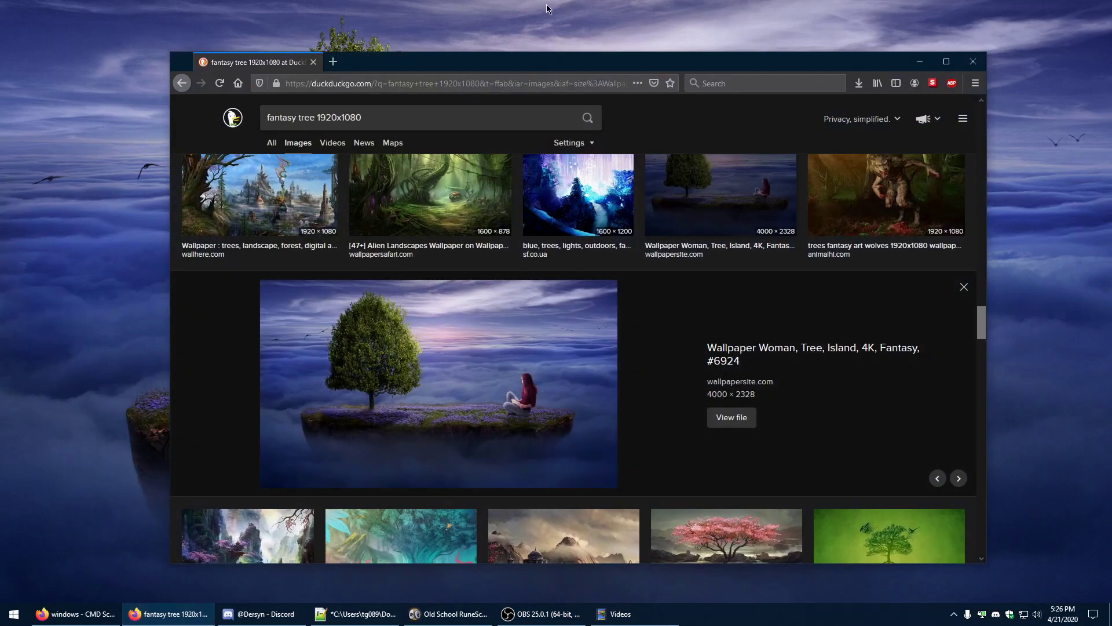
click(354, 83)
text(rain)
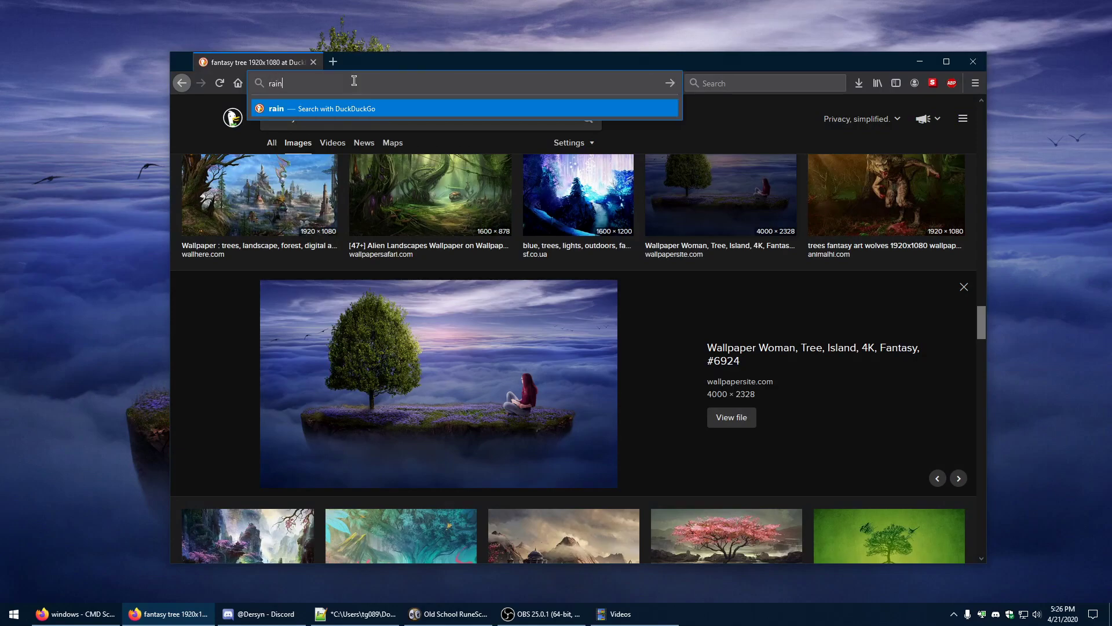
text(meter)
key(Return)
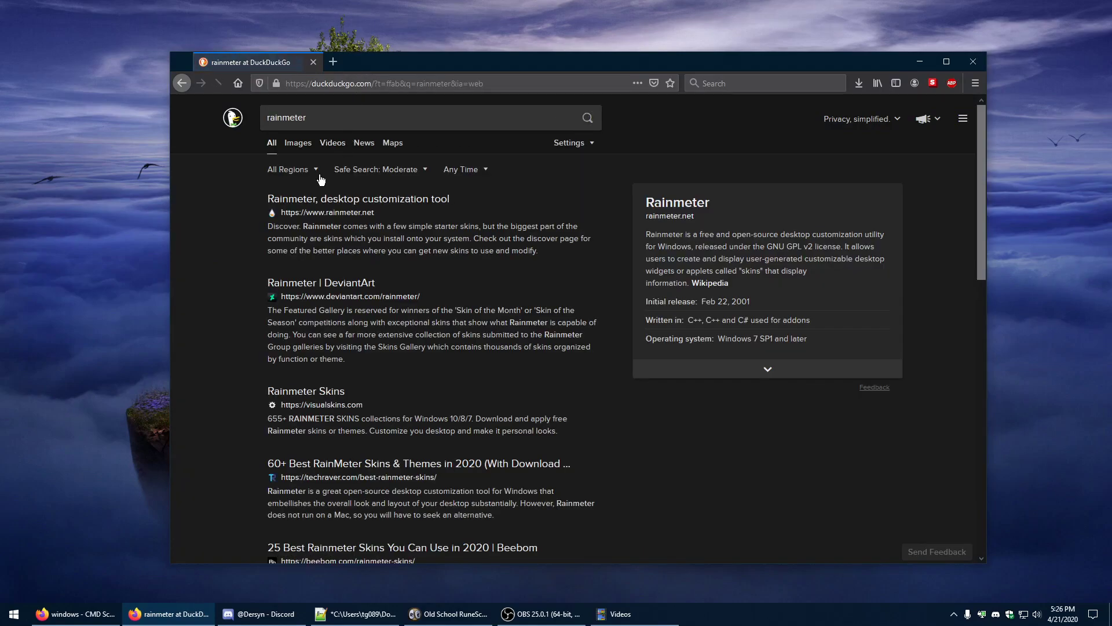
click(293, 213)
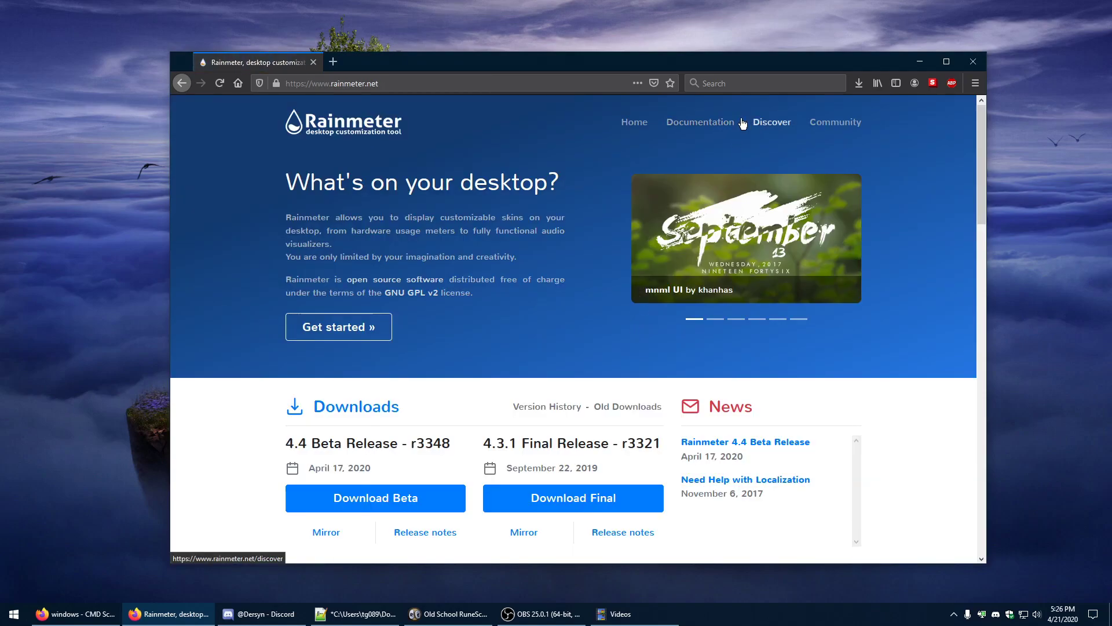
Step: Examine the 4.4 Beta and 4.3.1 Final releases in Rainmeter's Downloads section and close the browser window
scroll(454, 362, down, 2)
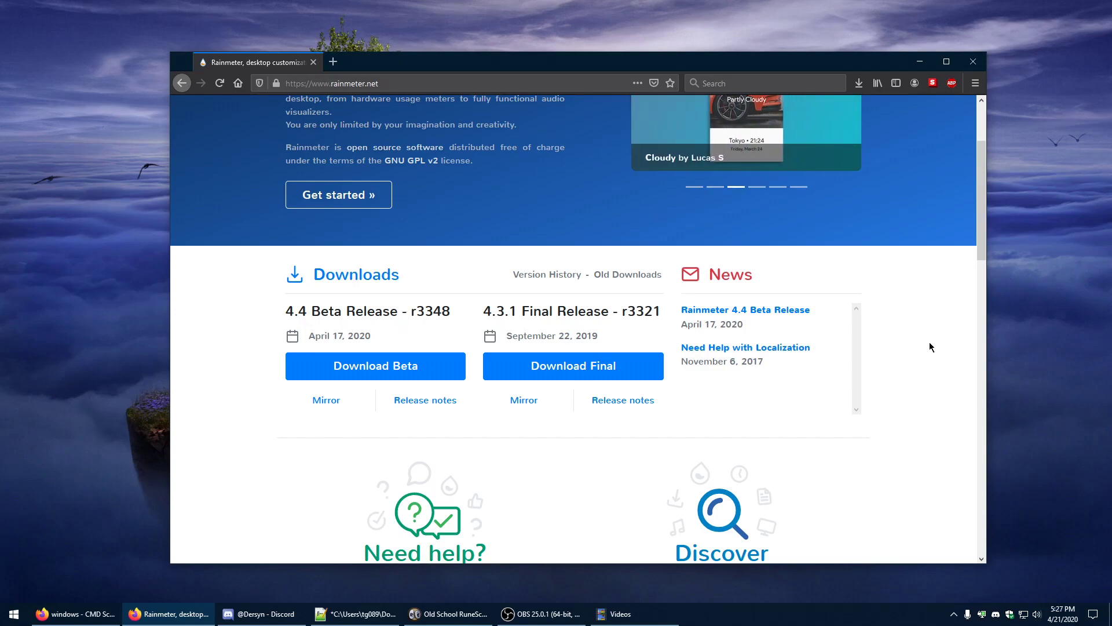
key(alt+Tab)
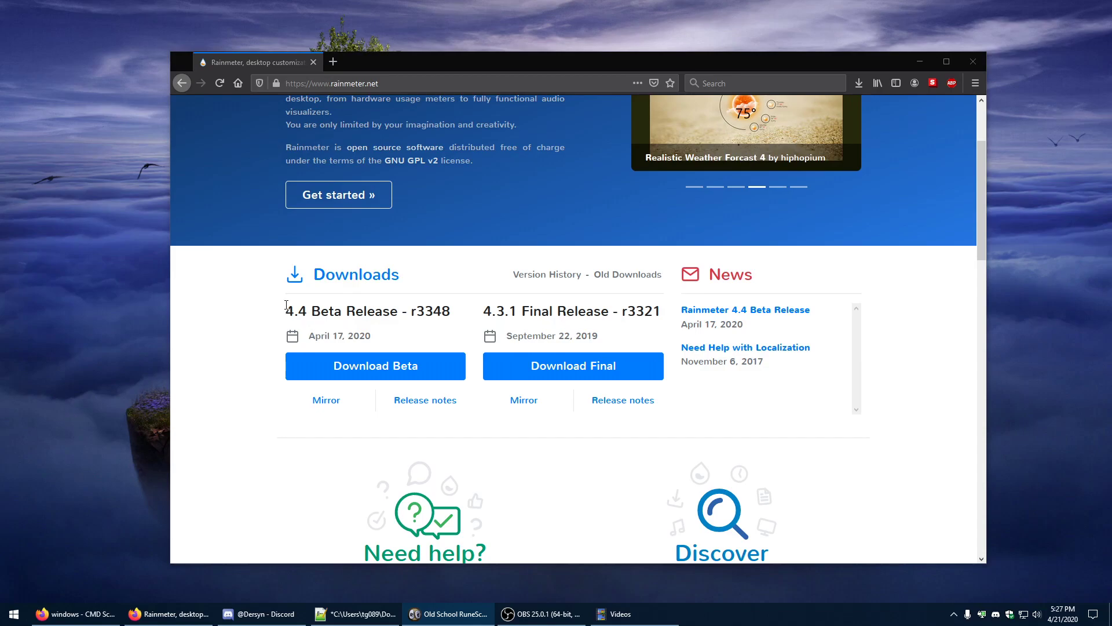
drag(286, 305, 371, 311)
click(371, 311)
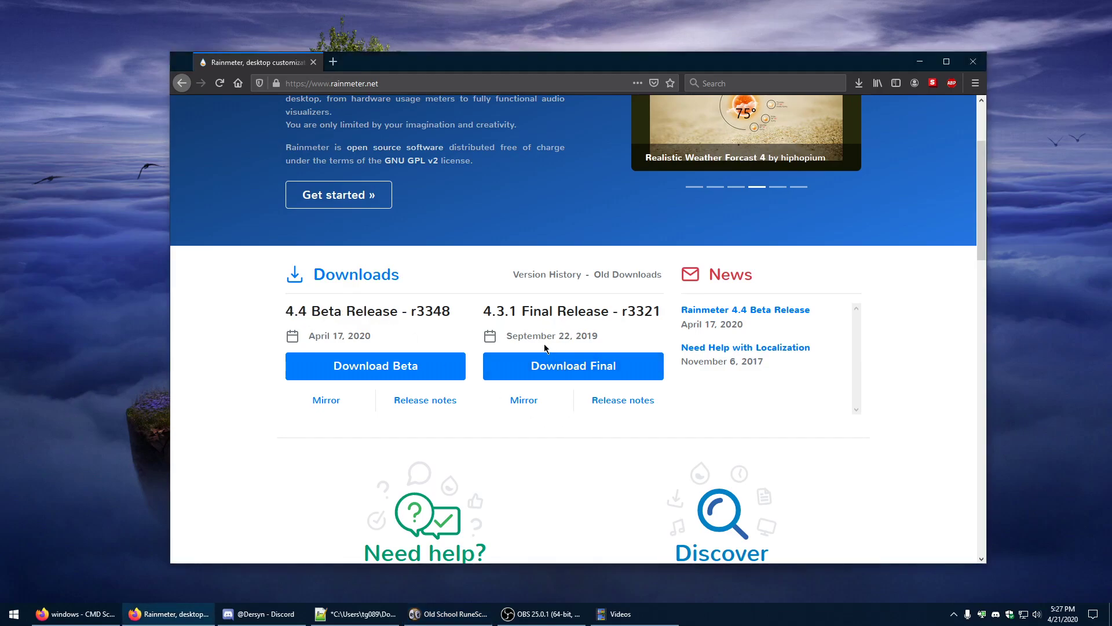
drag(492, 311, 602, 337)
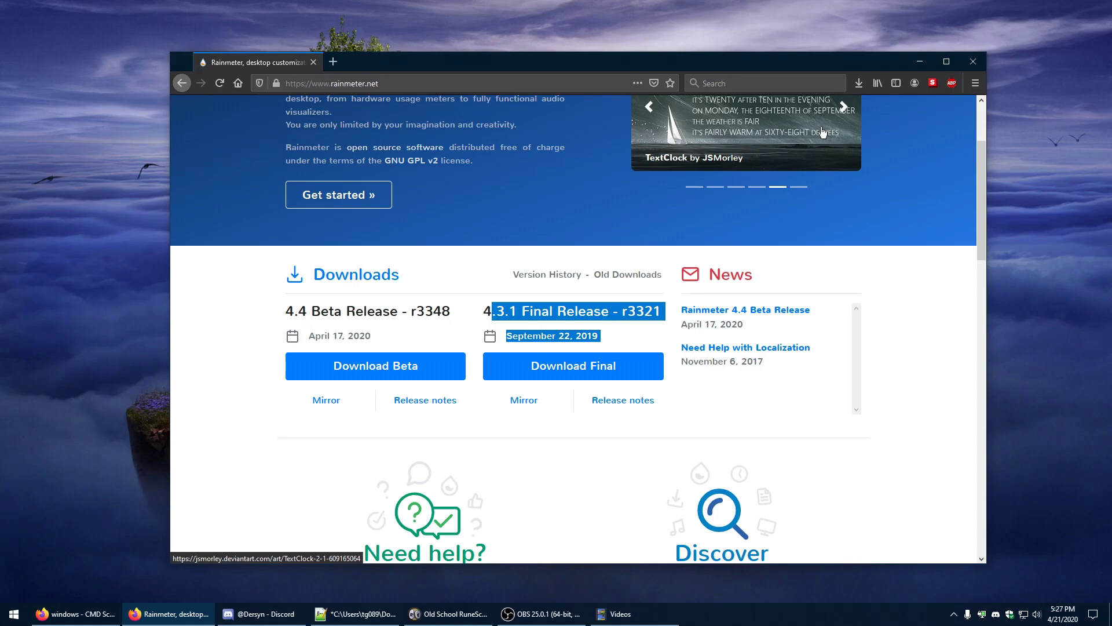
click(973, 61)
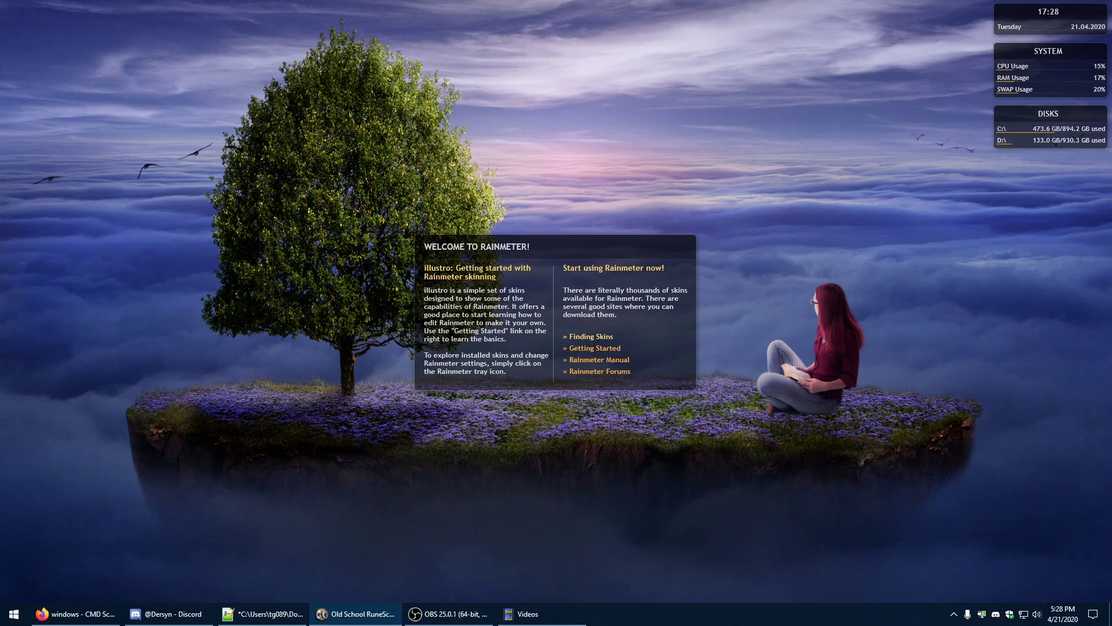
Step: Move the Welcome to Rainmeter skin up beside the tree and locate the Rainmeter icon among the hidden tray icons
drag(551, 244, 672, 148)
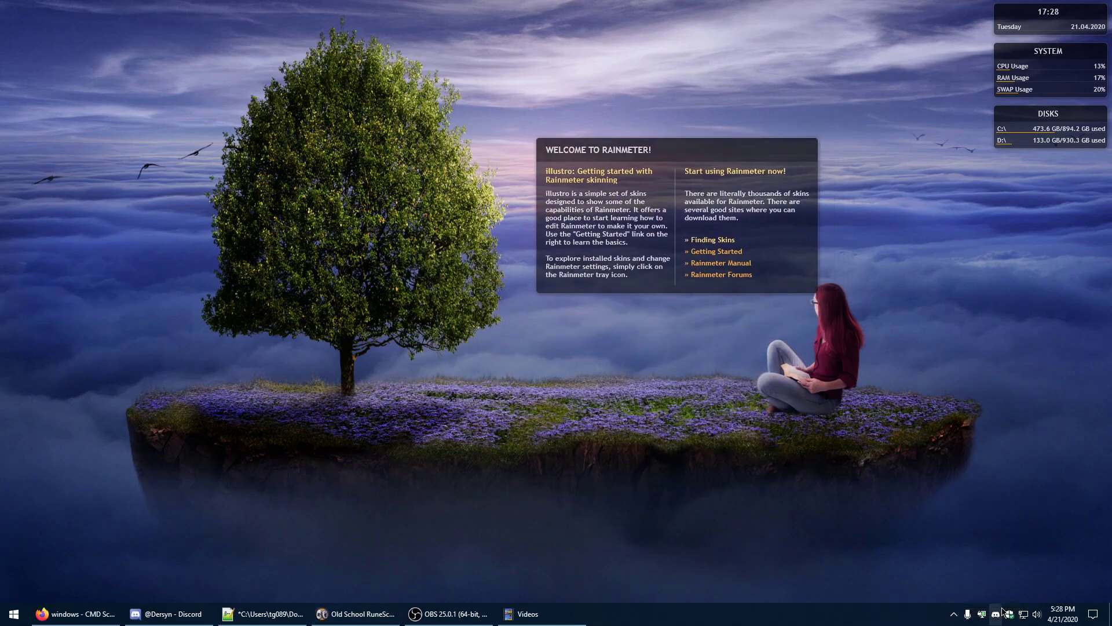
click(957, 615)
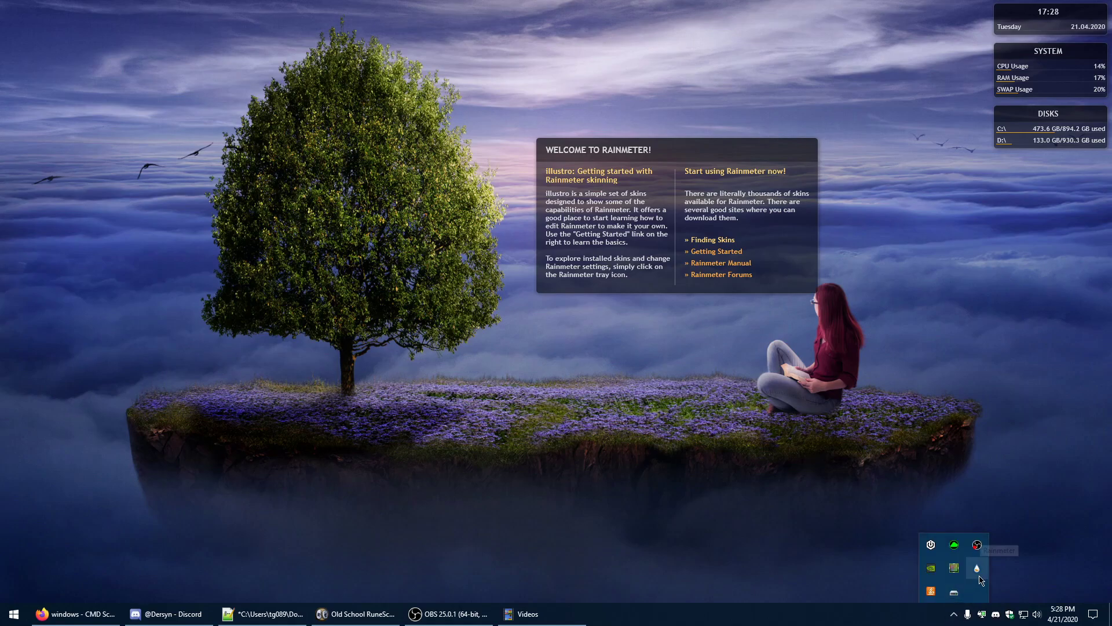
click(955, 614)
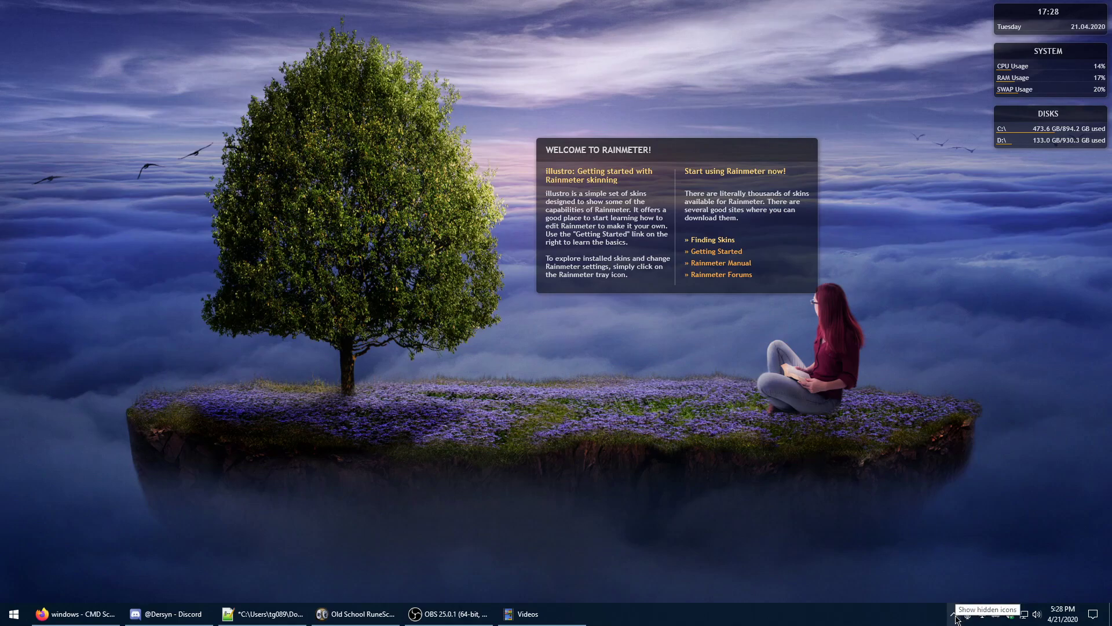
click(955, 614)
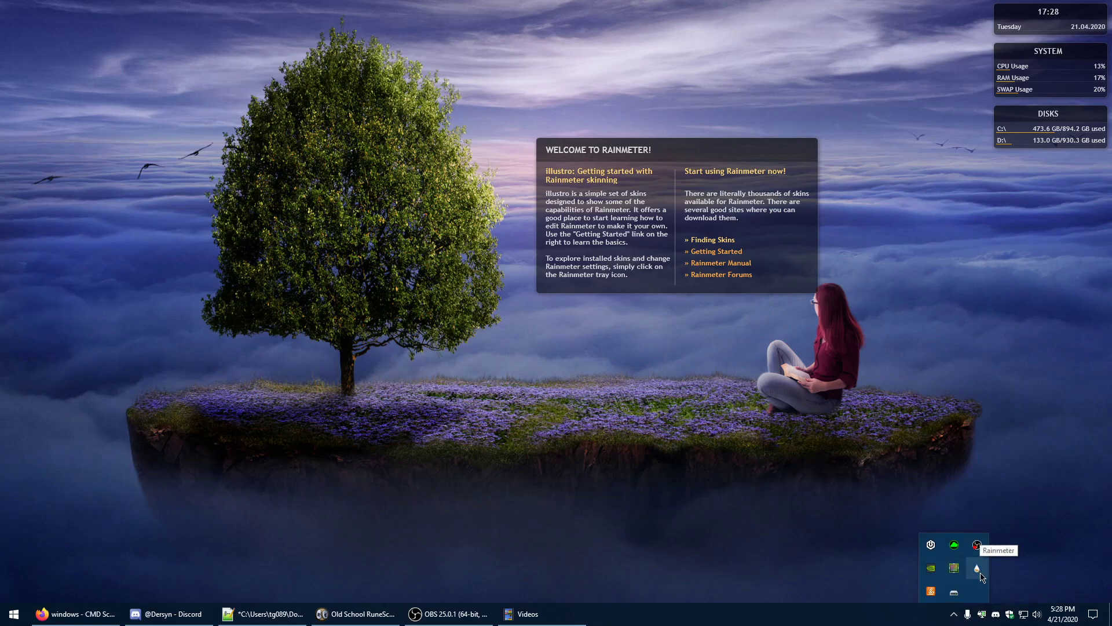
Step: View the settings options of the Welcome skin and open it in the Manage Rainmeter window
right_click(670, 190)
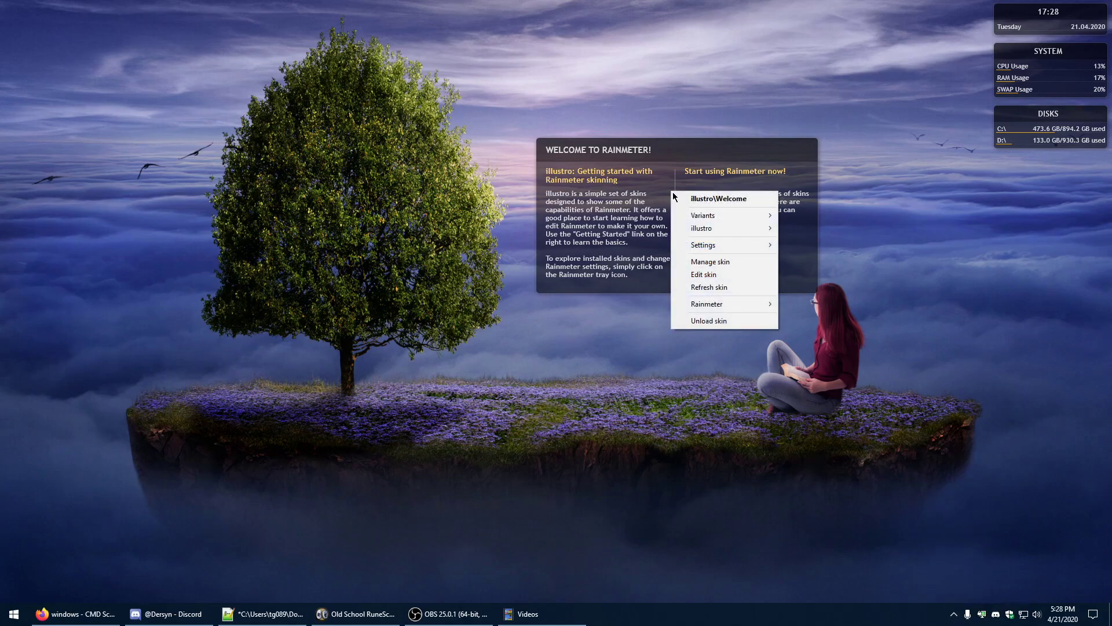
click(658, 150)
right_click(657, 150)
right_click(1019, 47)
click(663, 179)
right_click(664, 183)
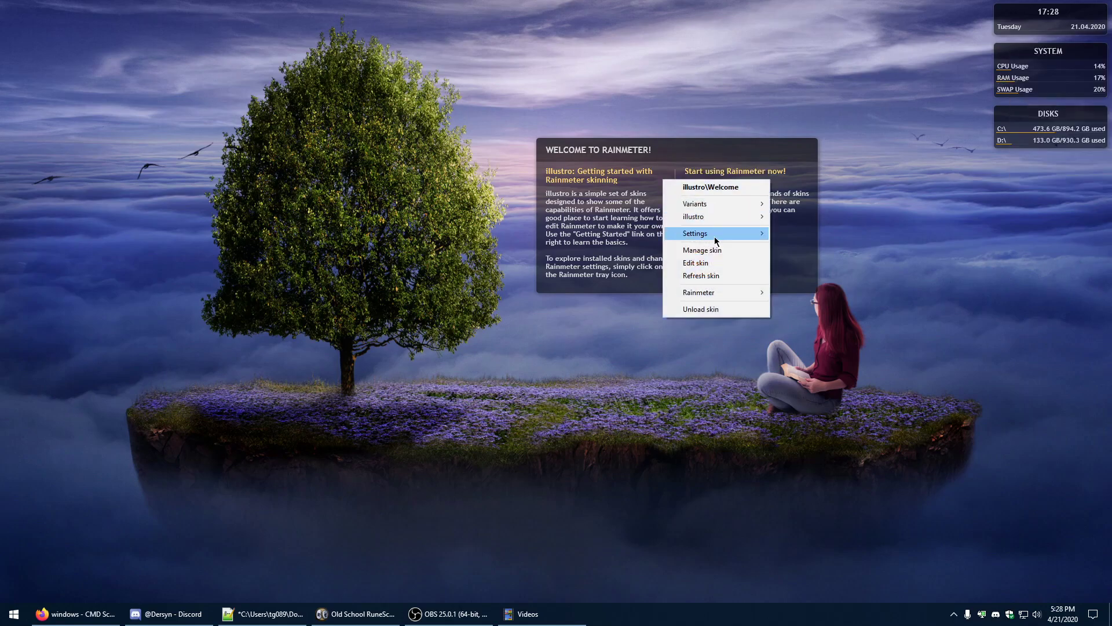
mouse_move(716, 240)
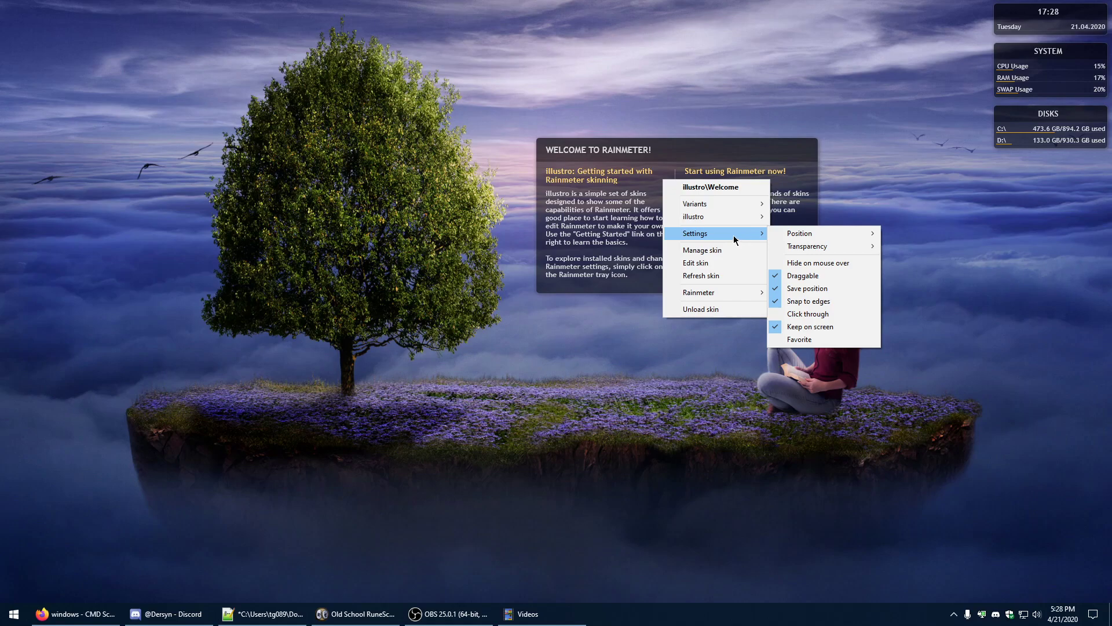
click(699, 249)
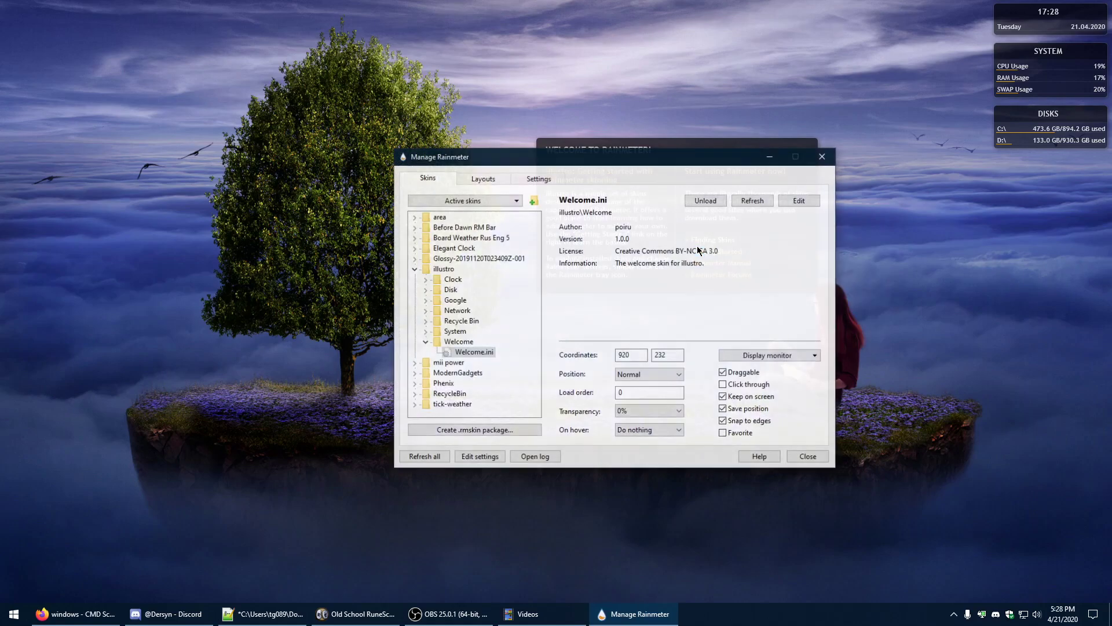
Step: Move the Manage Rainmeter window towards the tree, select the illustro skin folder and expand its Clock folder
drag(470, 165, 494, 250)
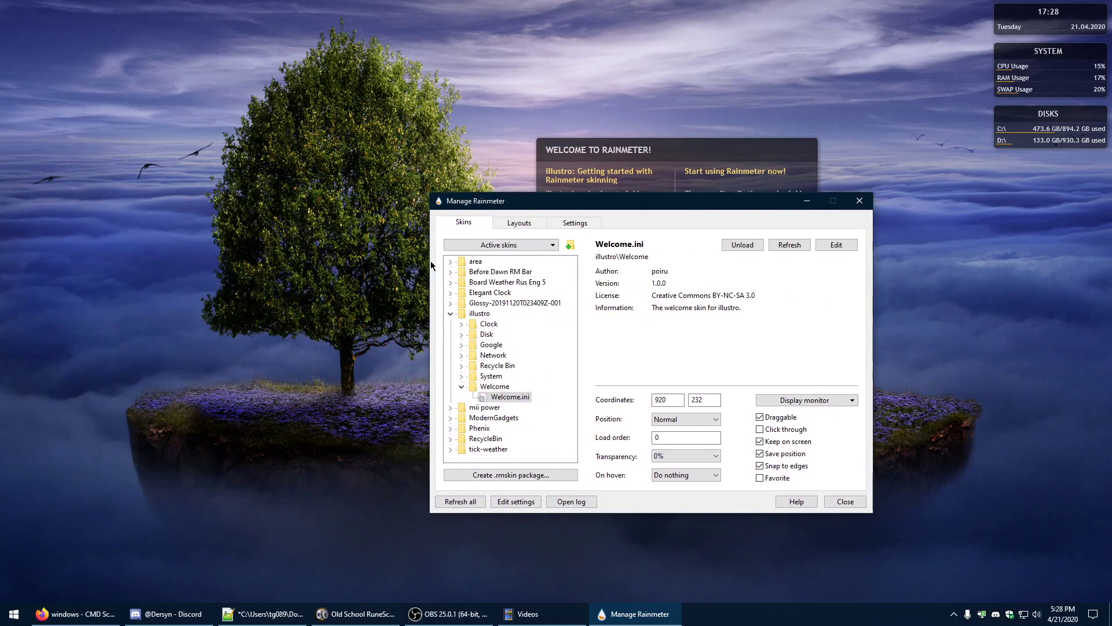
click(473, 315)
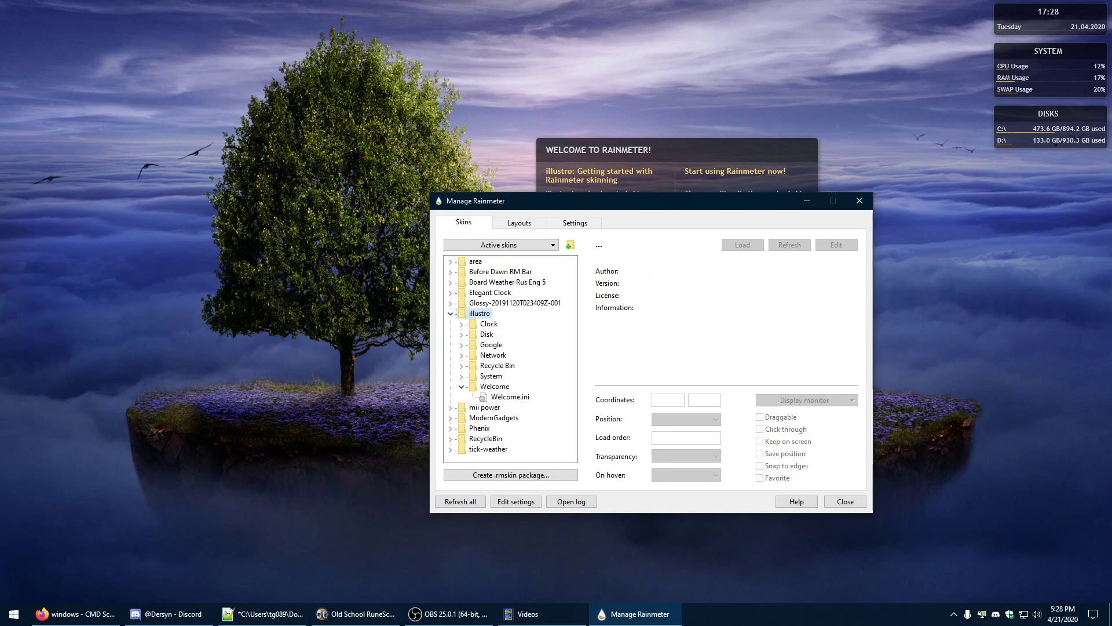
key(alt+Tab)
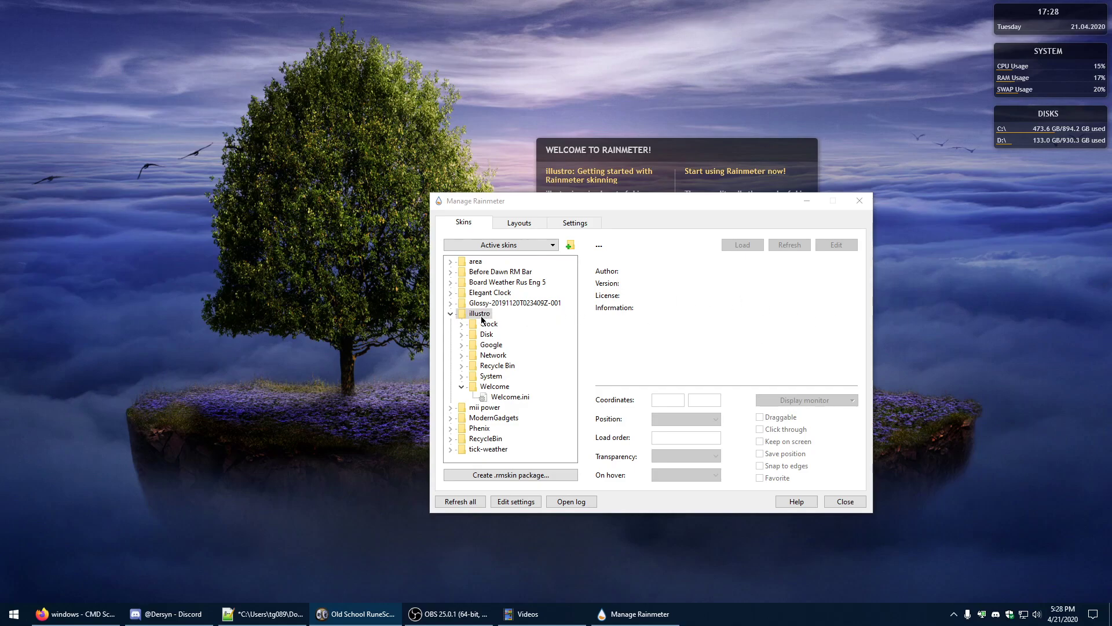
drag(544, 201, 183, 102)
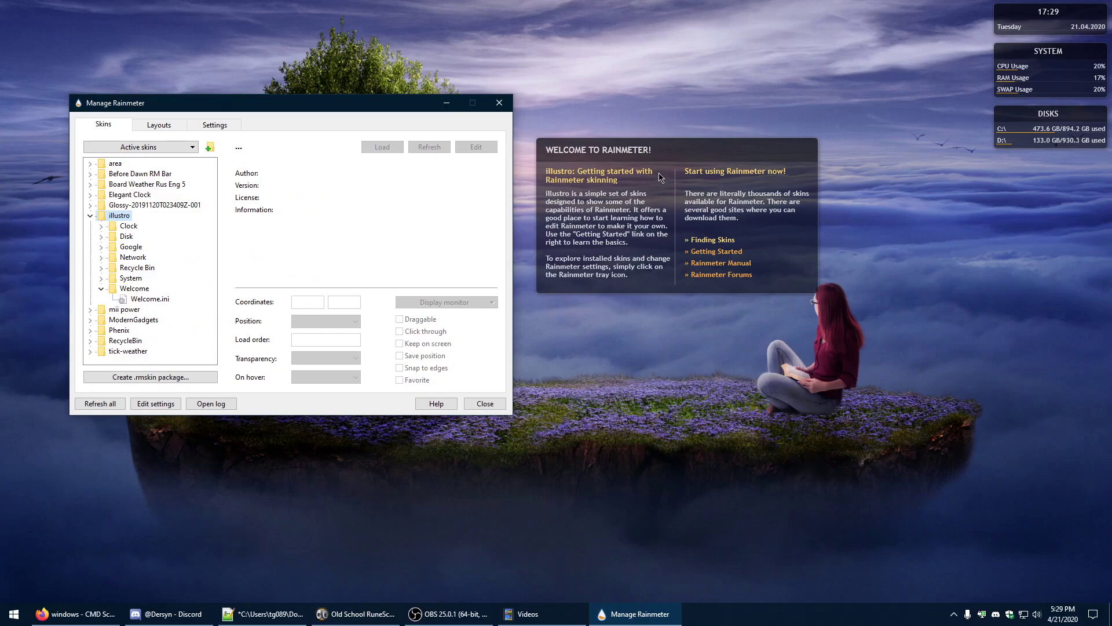
drag(257, 103, 388, 110)
click(232, 234)
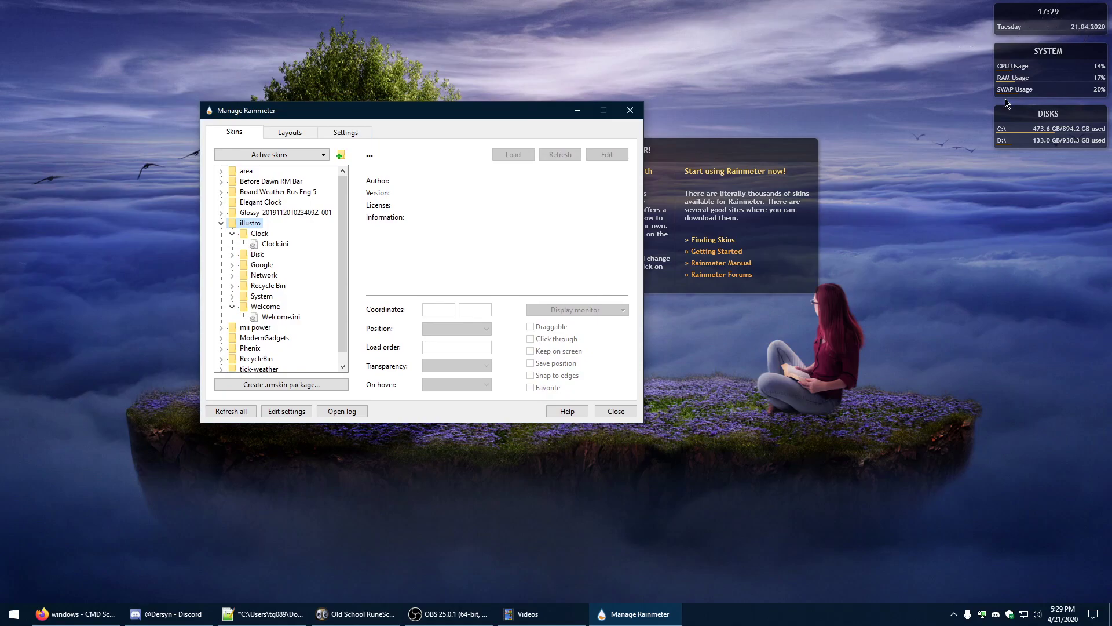
Step: Move the Disks and System skins from the desktop's edge to above the Welcome skin
drag(1038, 114, 740, 78)
drag(1051, 53, 716, 54)
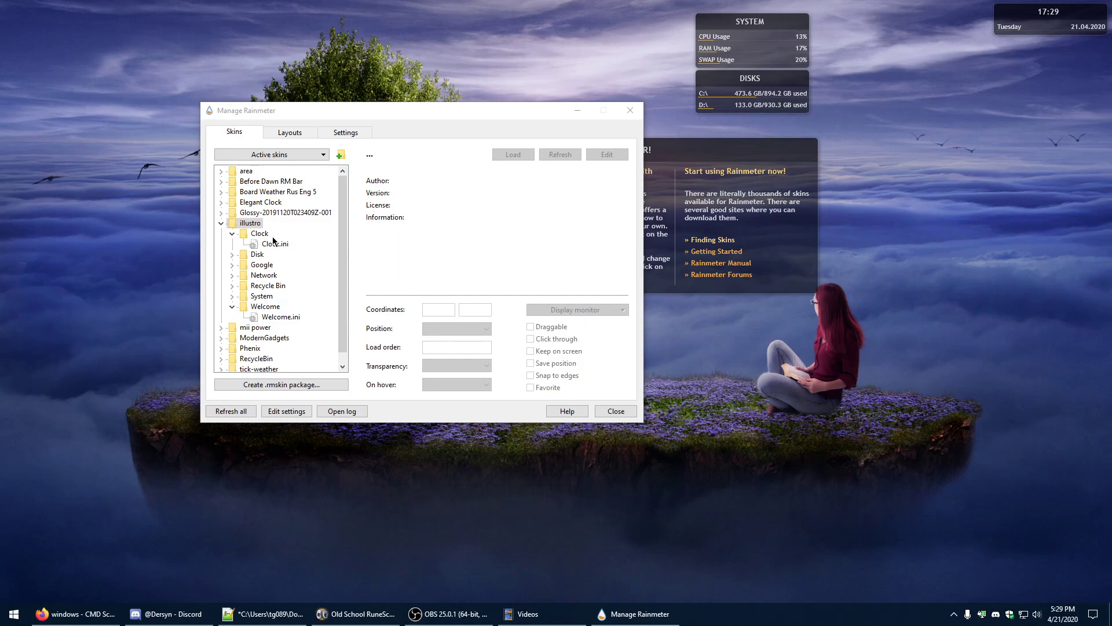
Step: Look through illustro's Google and Network skin folders
click(233, 265)
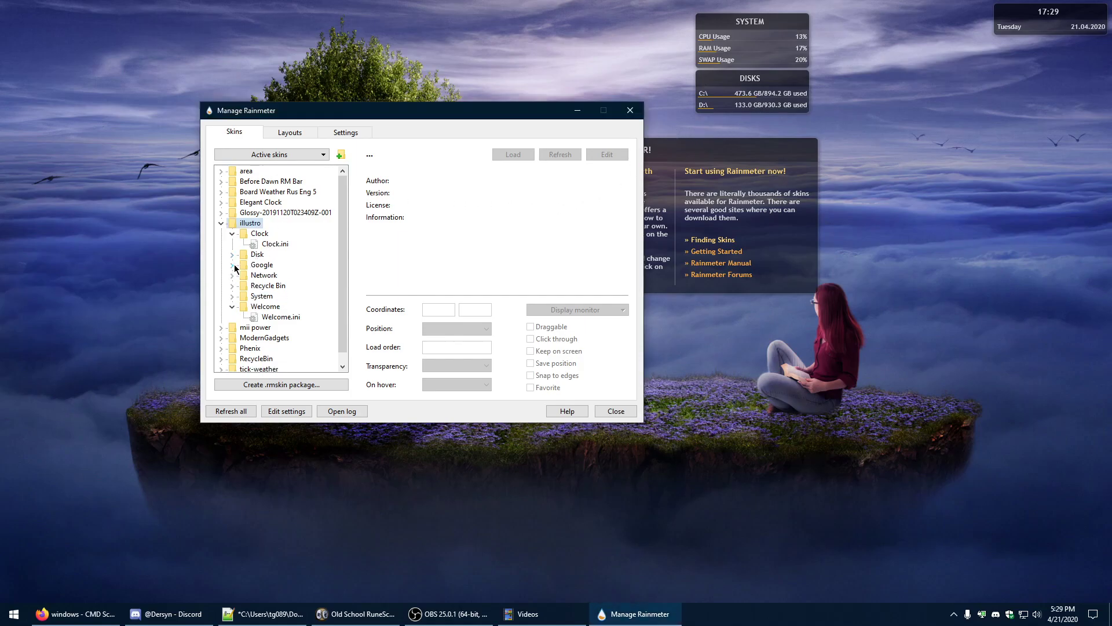
click(232, 265)
click(233, 276)
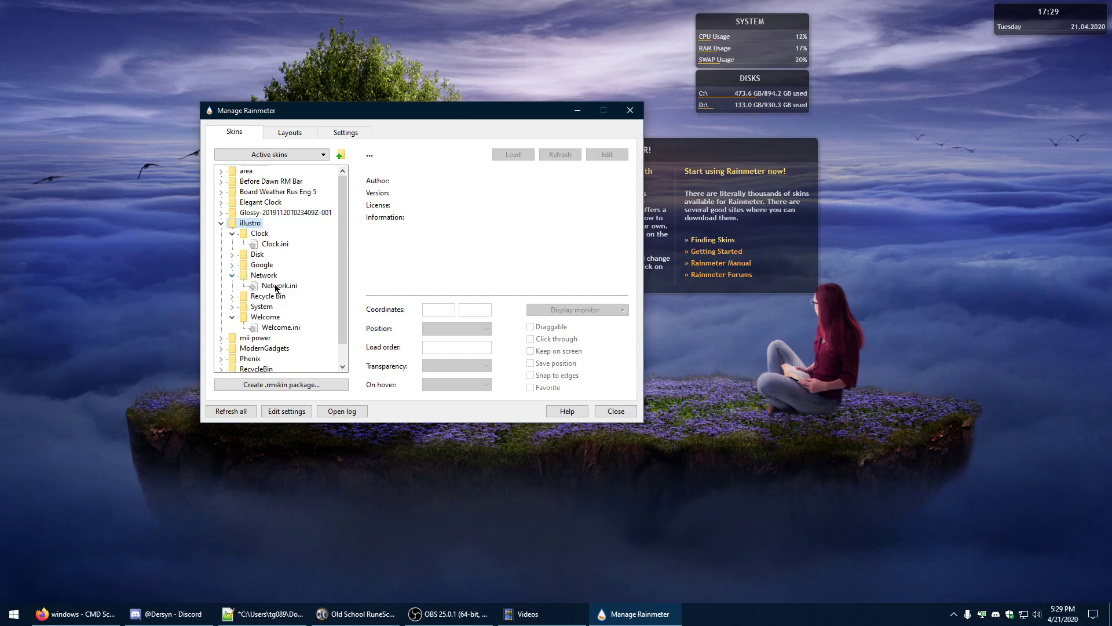
click(233, 276)
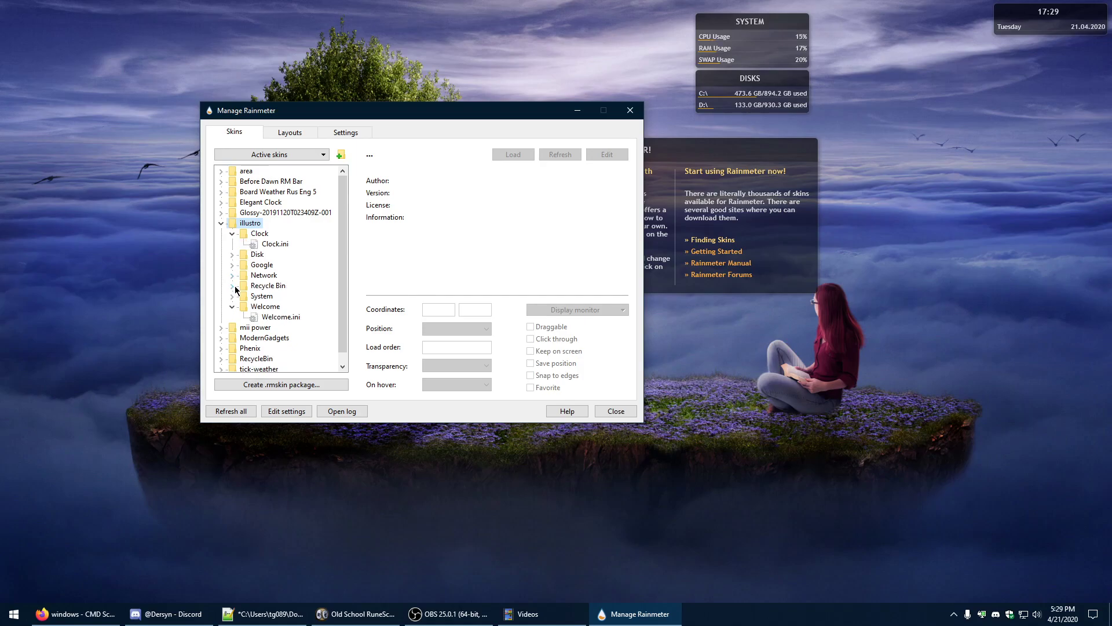
Step: Load illustro's Recycle Bin.ini skin and place it in the desktop's lower-right corner, just above the taskbar
click(232, 286)
double_click(275, 296)
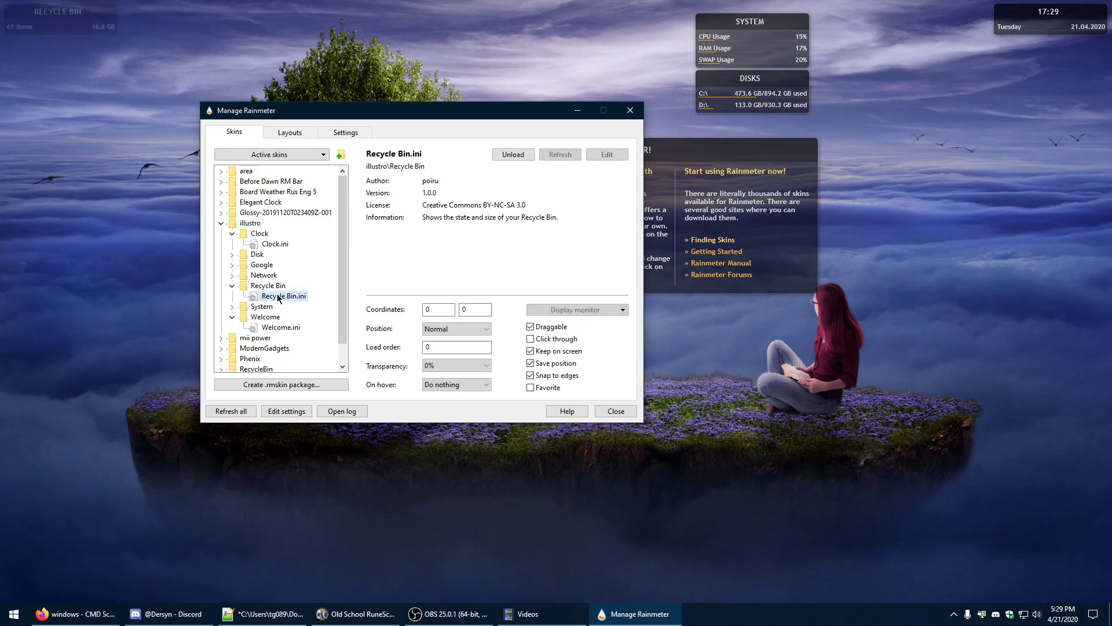
drag(64, 13, 1054, 576)
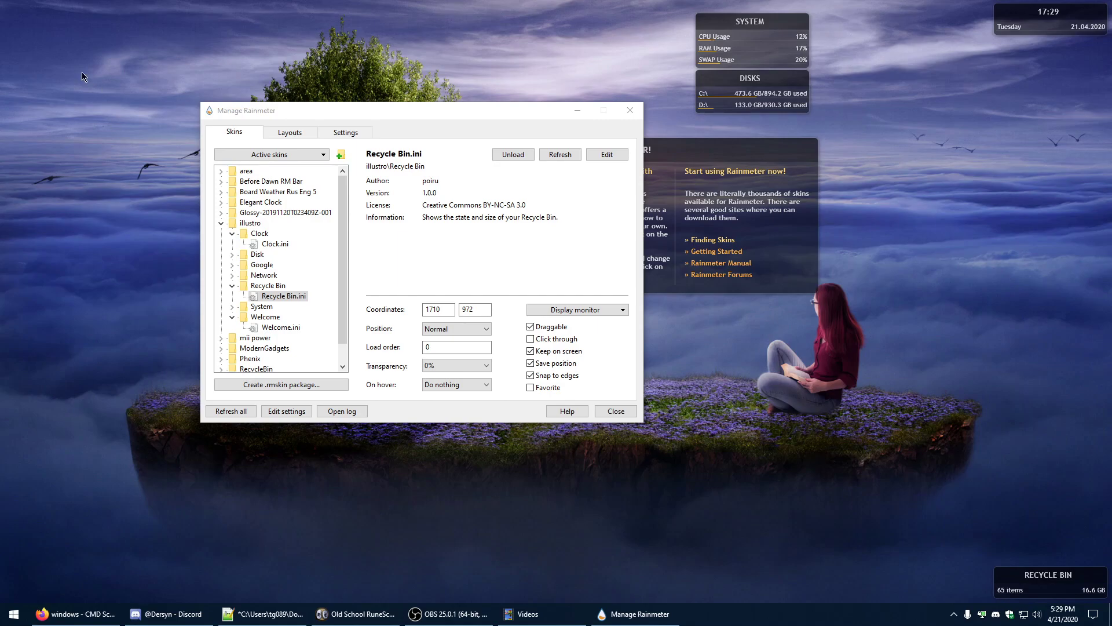
Step: Open the Recycle Bin folder from its desktop skin and close the folder window again
drag(1, 1, 51, 55)
double_click(1030, 575)
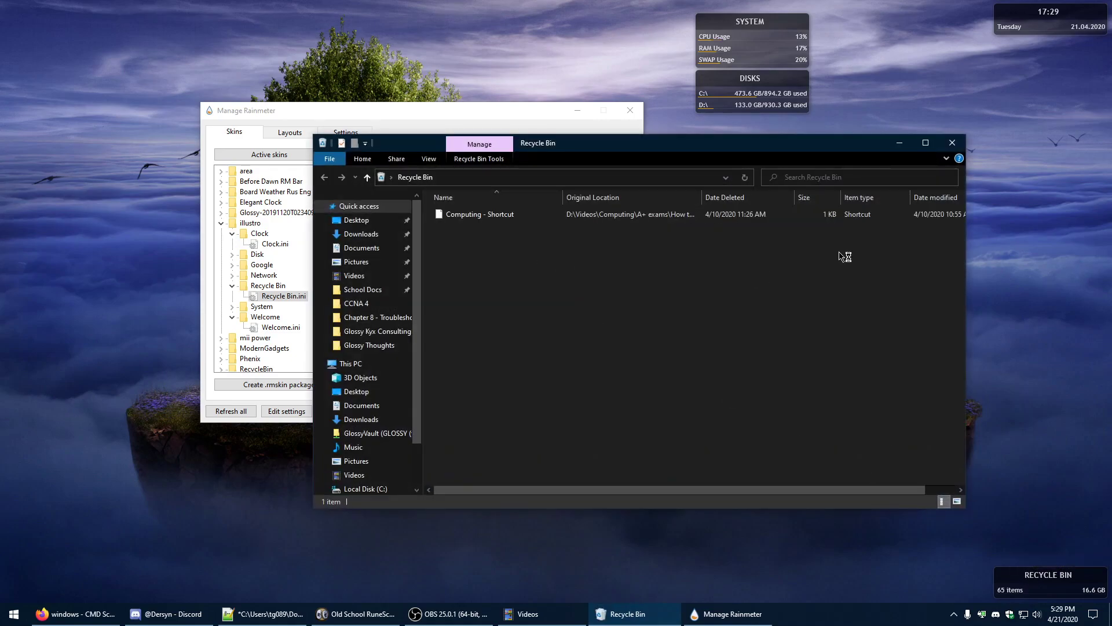
click(952, 143)
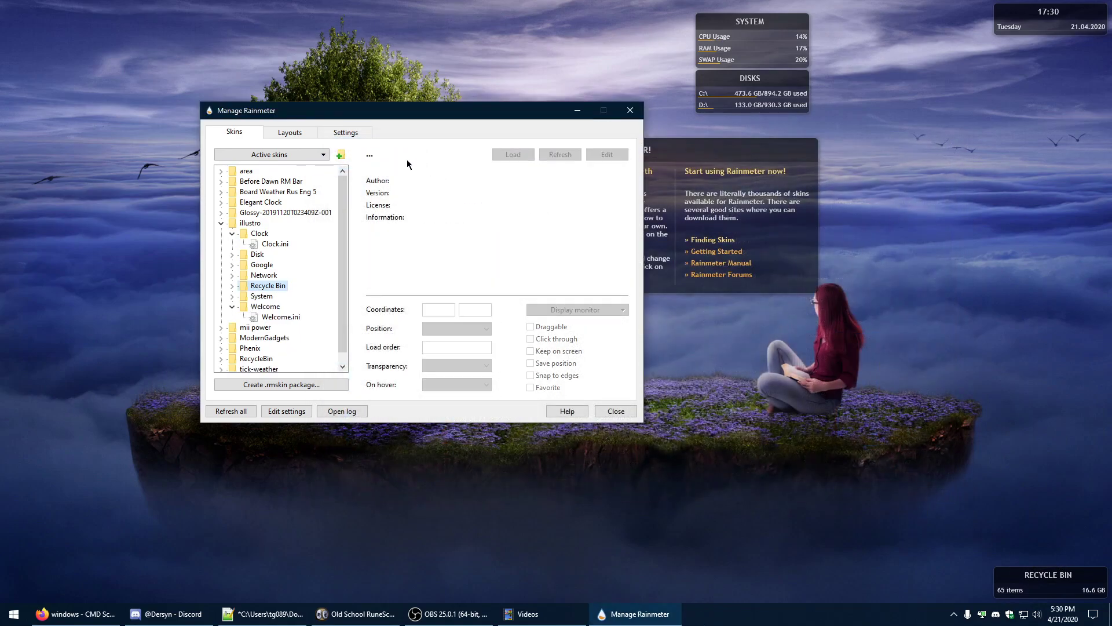
Step: Reposition the Manage Rainmeter window and the Welcome skin, and unload the Welcome.ini skin
drag(454, 116, 318, 117)
drag(615, 152, 549, 240)
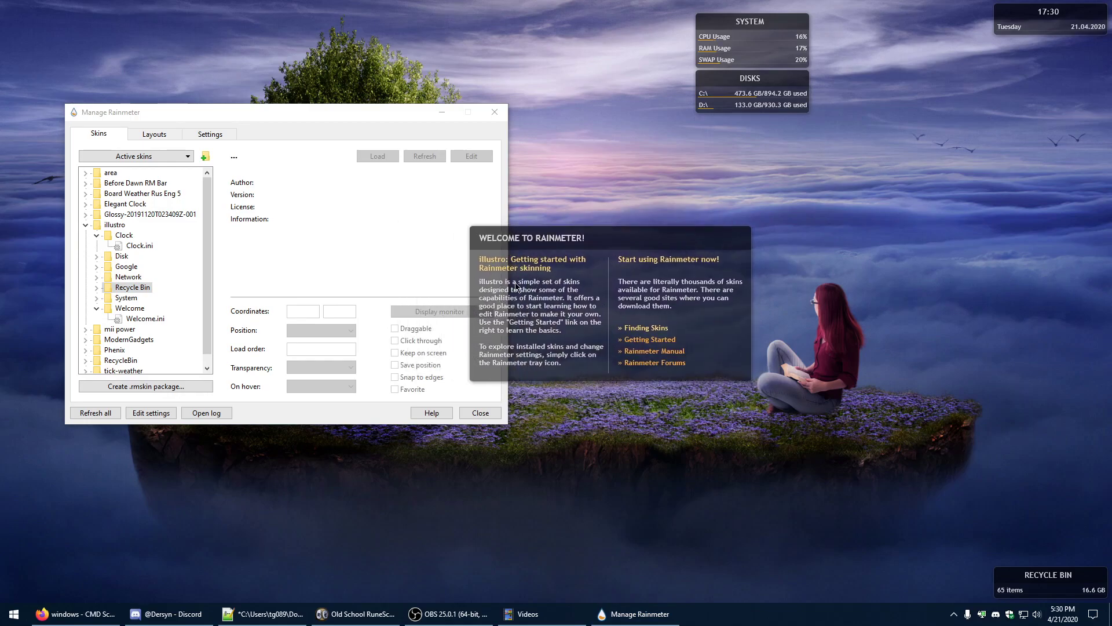
drag(275, 119, 545, 157)
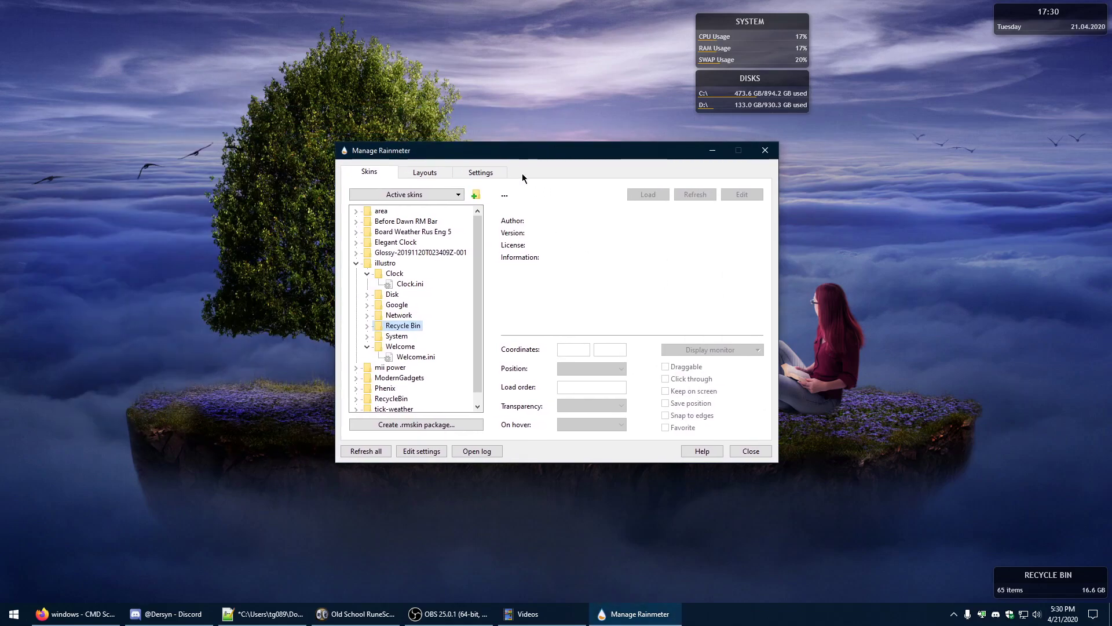
click(412, 356)
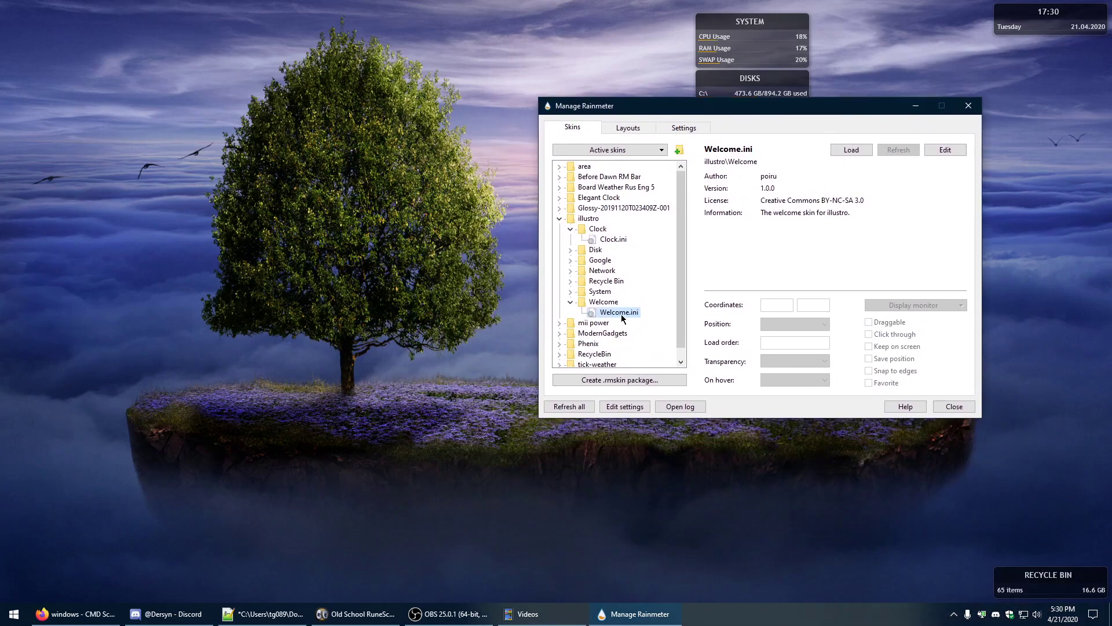
double_click(622, 318)
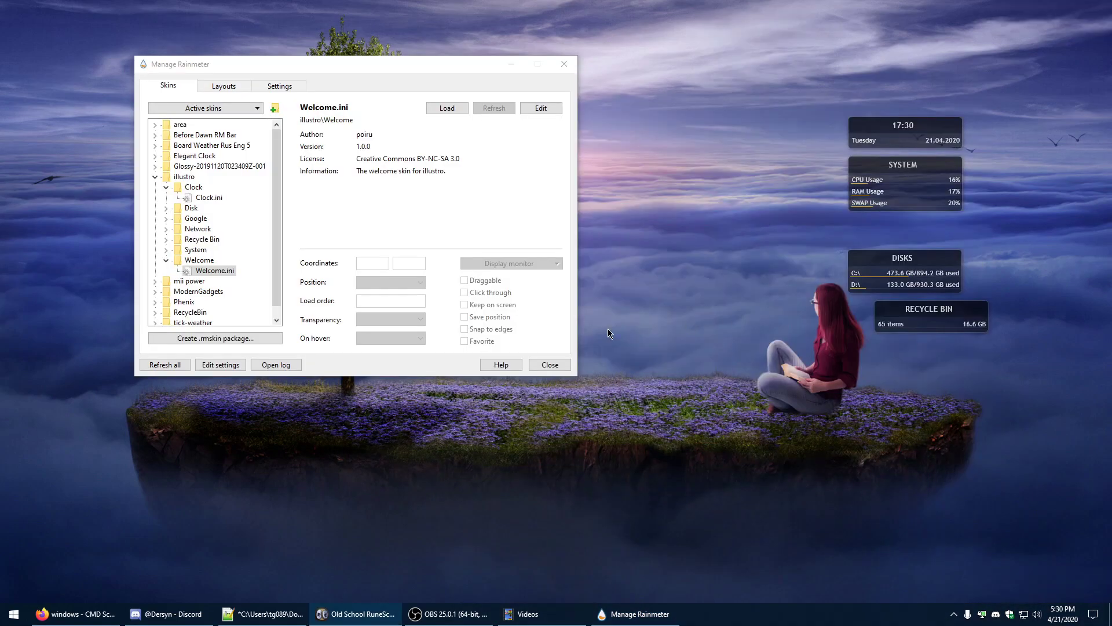
Step: Unload illustro's Clock.ini and 2 Disks.ini skins and collapse their folders
double_click(204, 197)
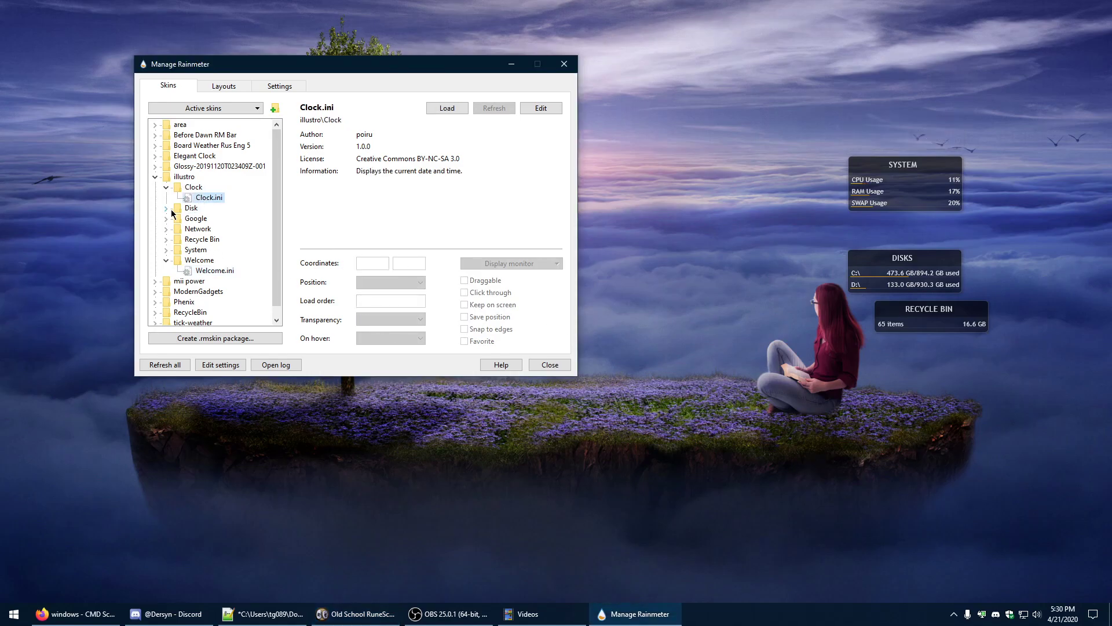
click(166, 188)
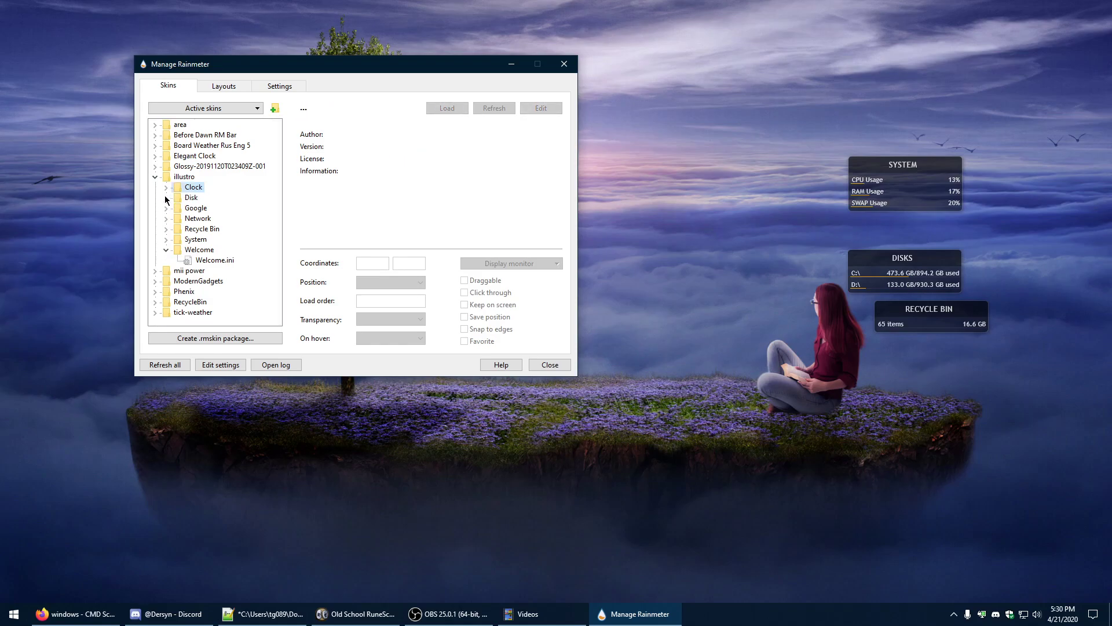
click(166, 197)
double_click(204, 218)
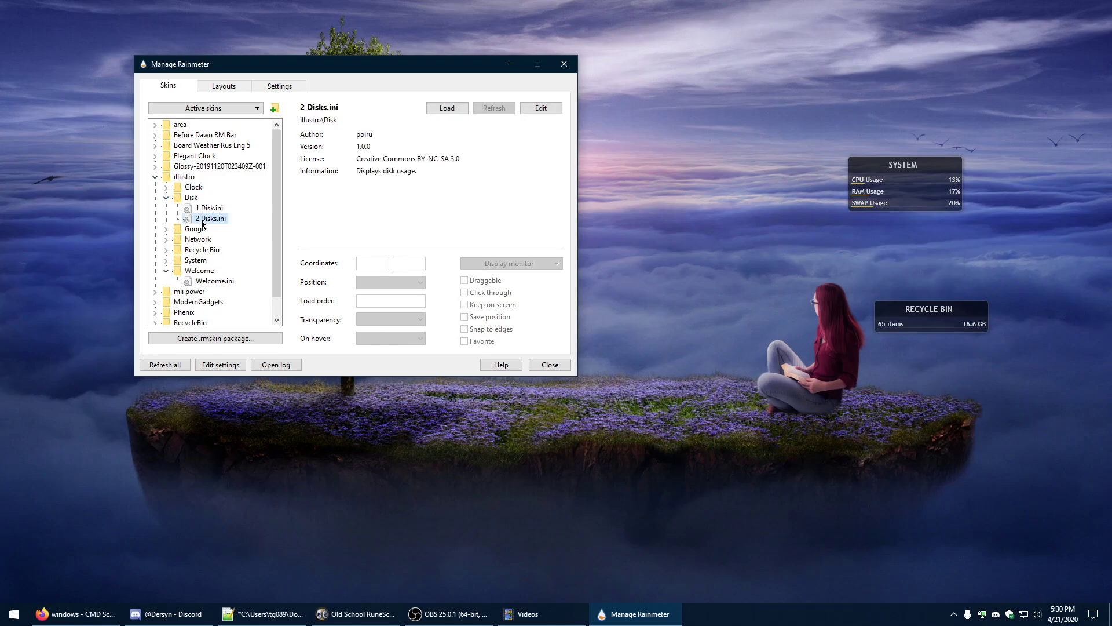
click(166, 198)
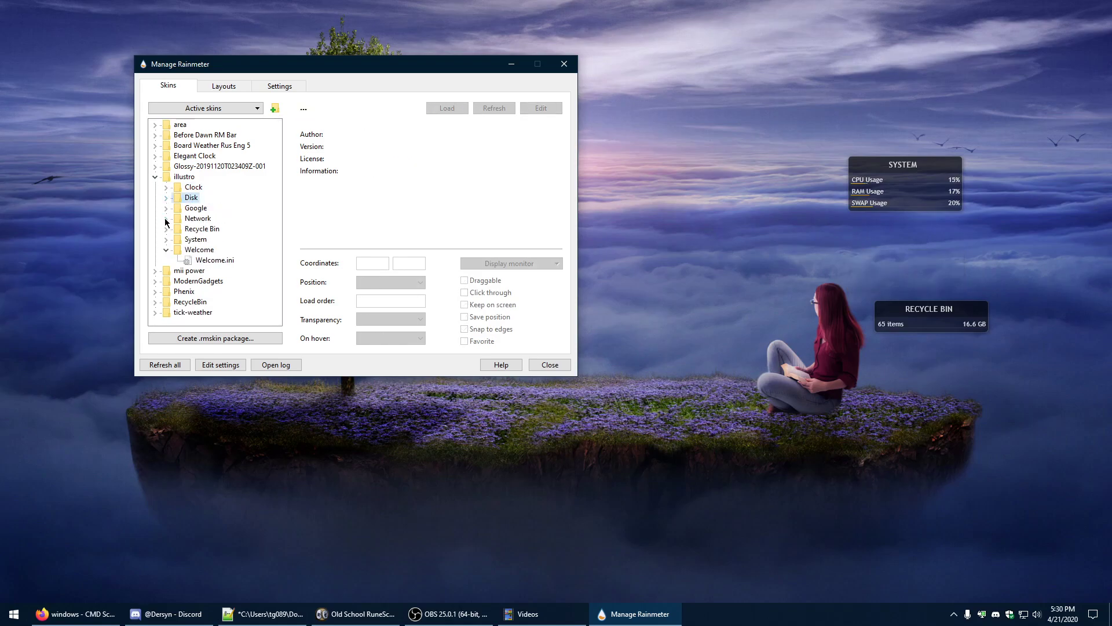
Step: Unload illustro's Recycle Bin.ini and System.ini skins and close the Manage Rainmeter window
click(166, 218)
click(166, 218)
click(167, 228)
click(200, 240)
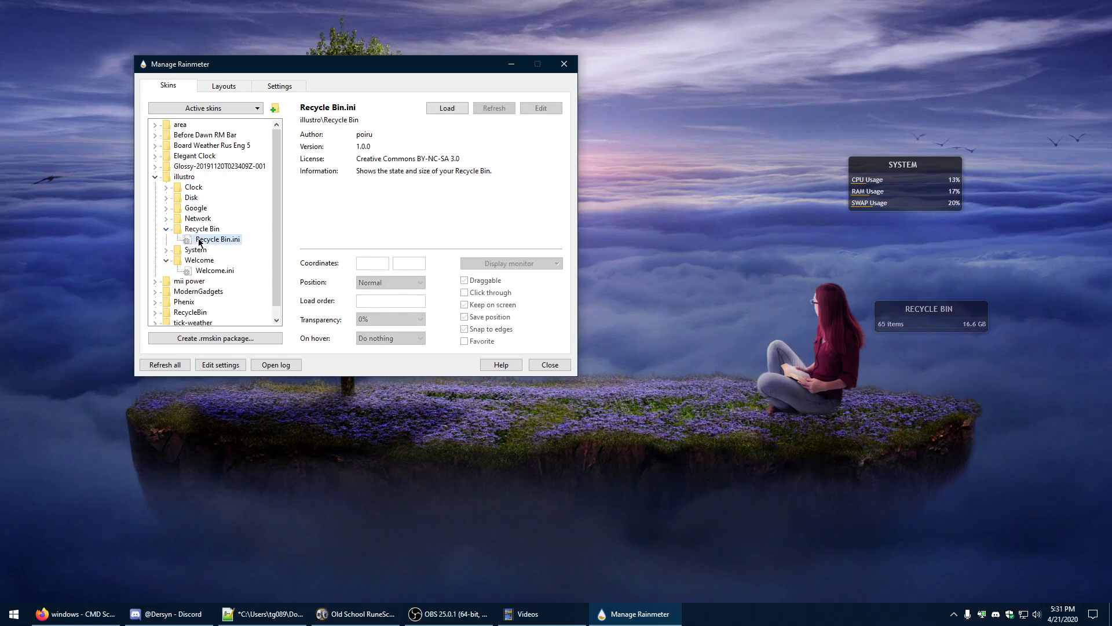
click(167, 230)
click(166, 240)
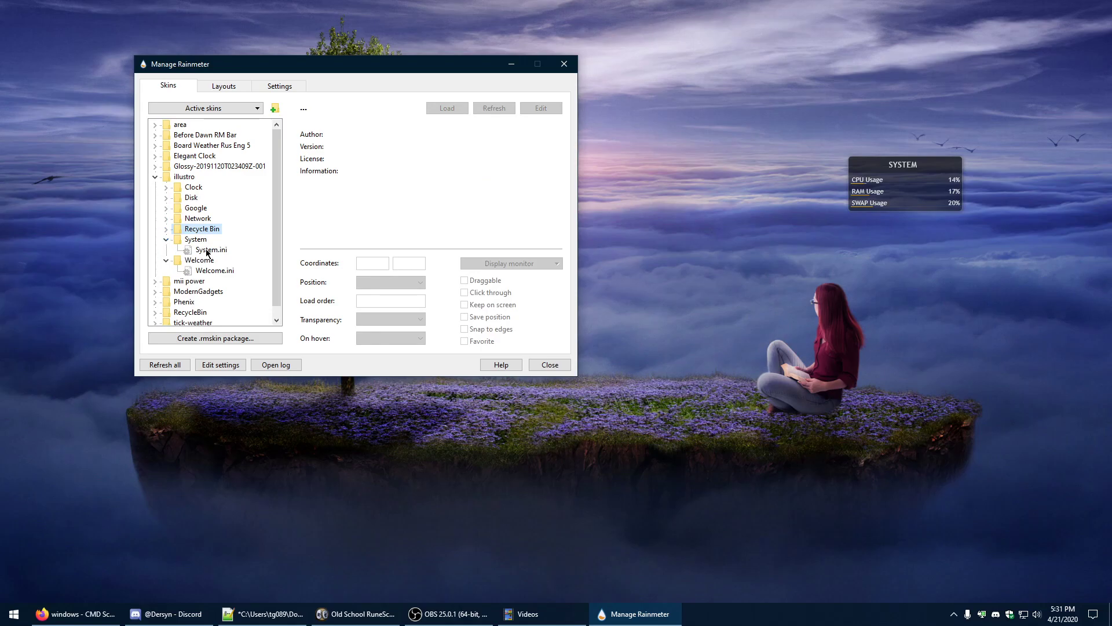
double_click(211, 249)
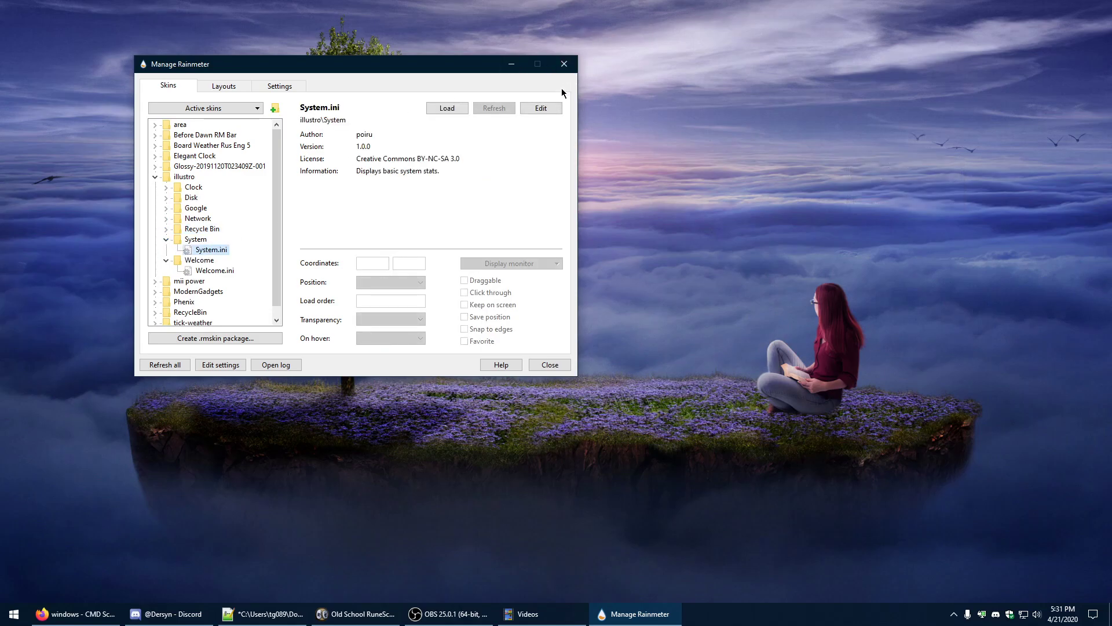
click(564, 68)
drag(292, 61, 712, 396)
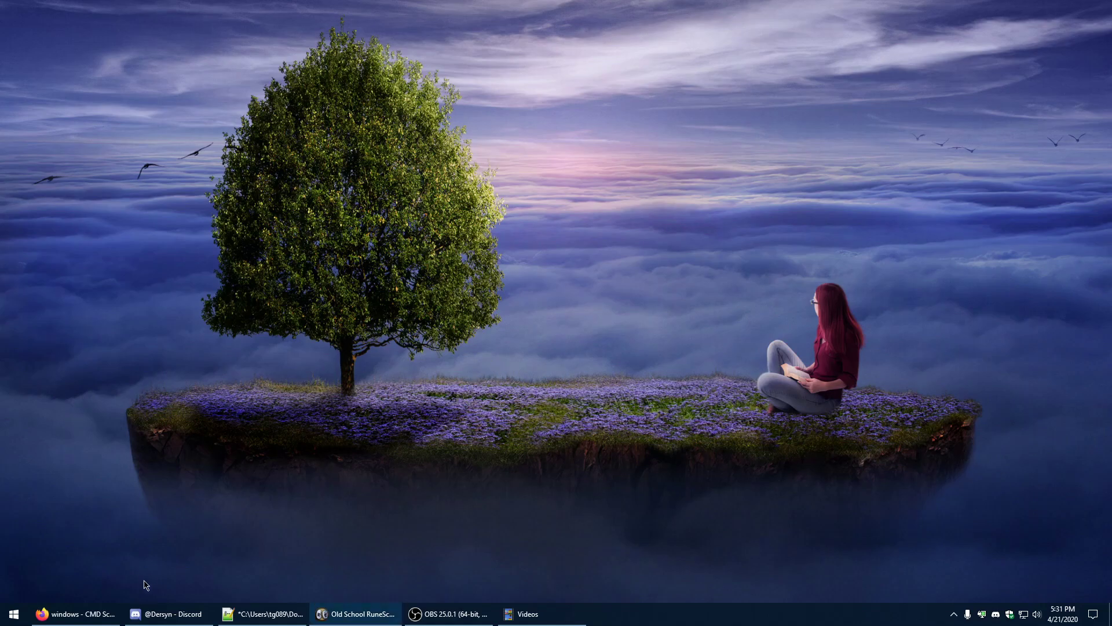
click(14, 614)
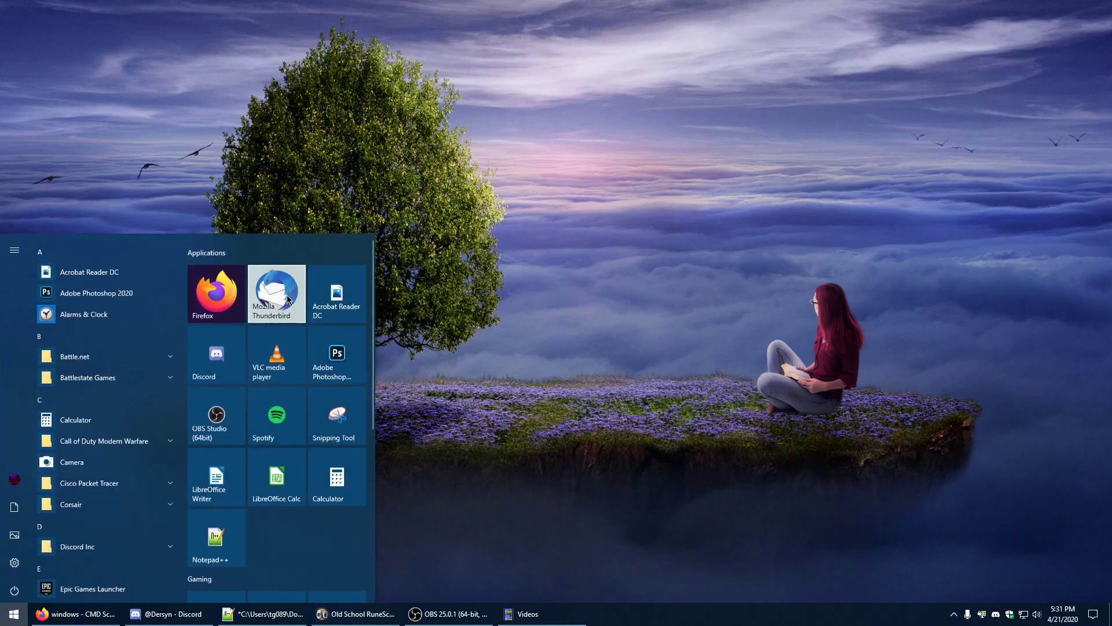
click(218, 287)
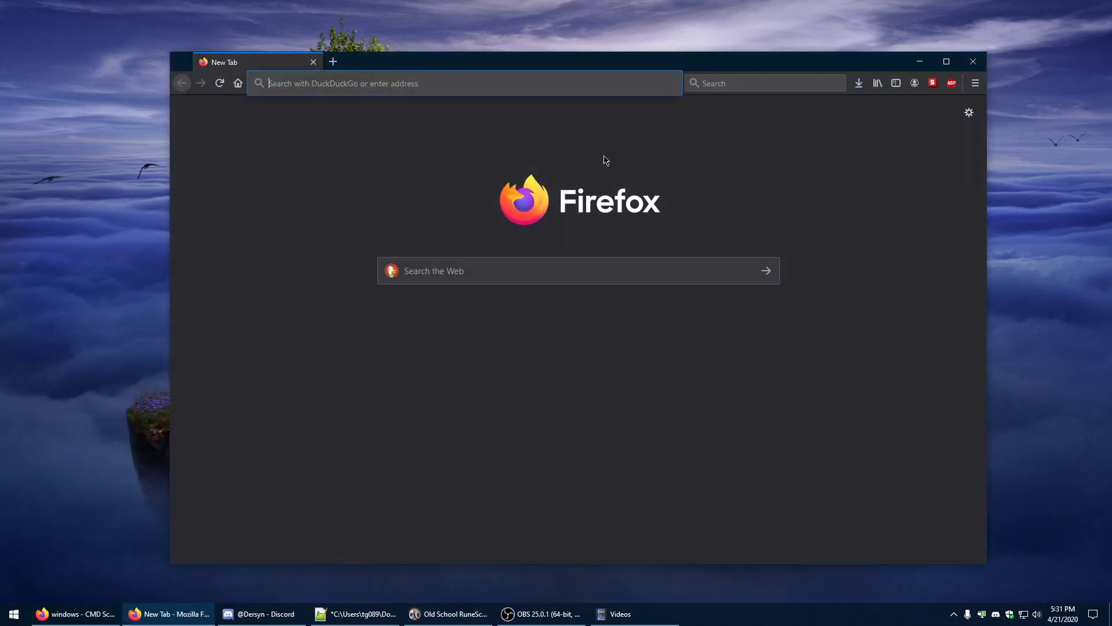
text(www.)
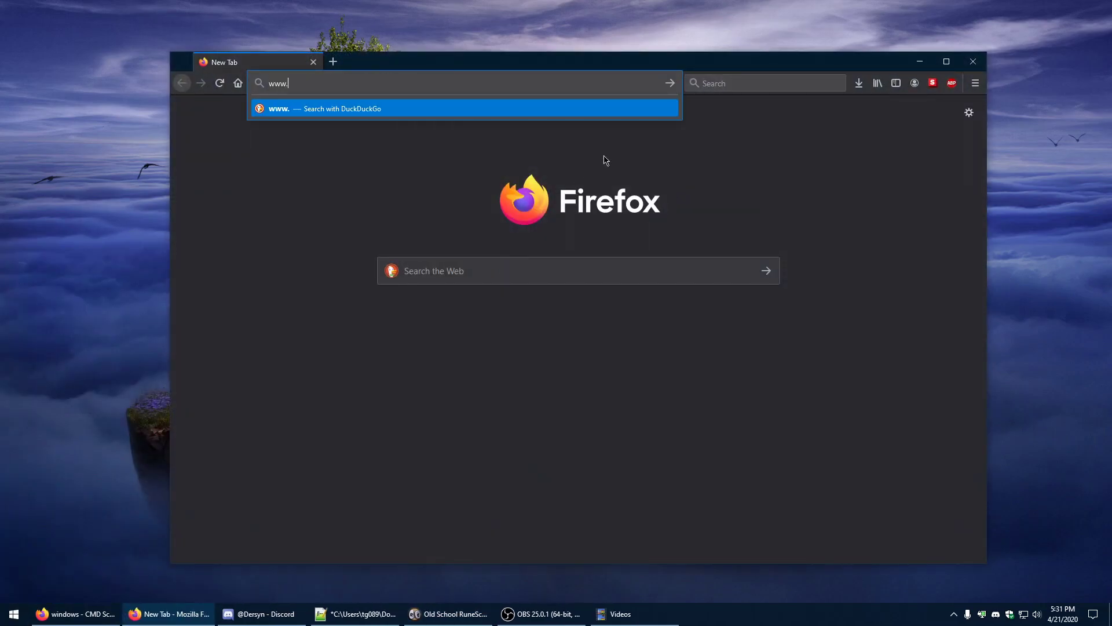
text(rainmeter.net)
key(Return)
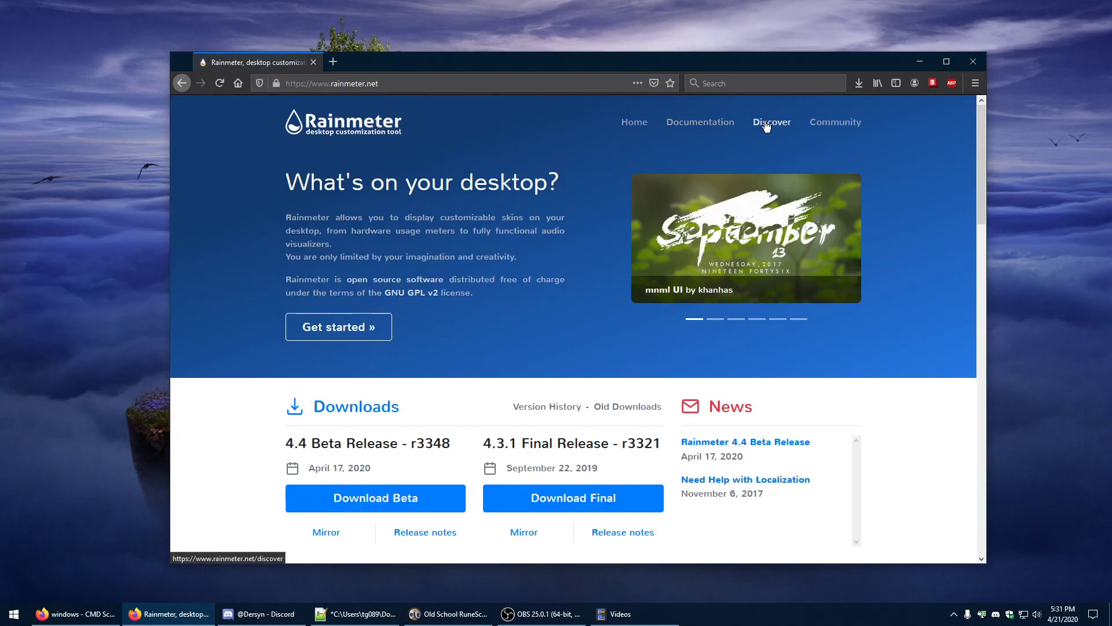
click(766, 123)
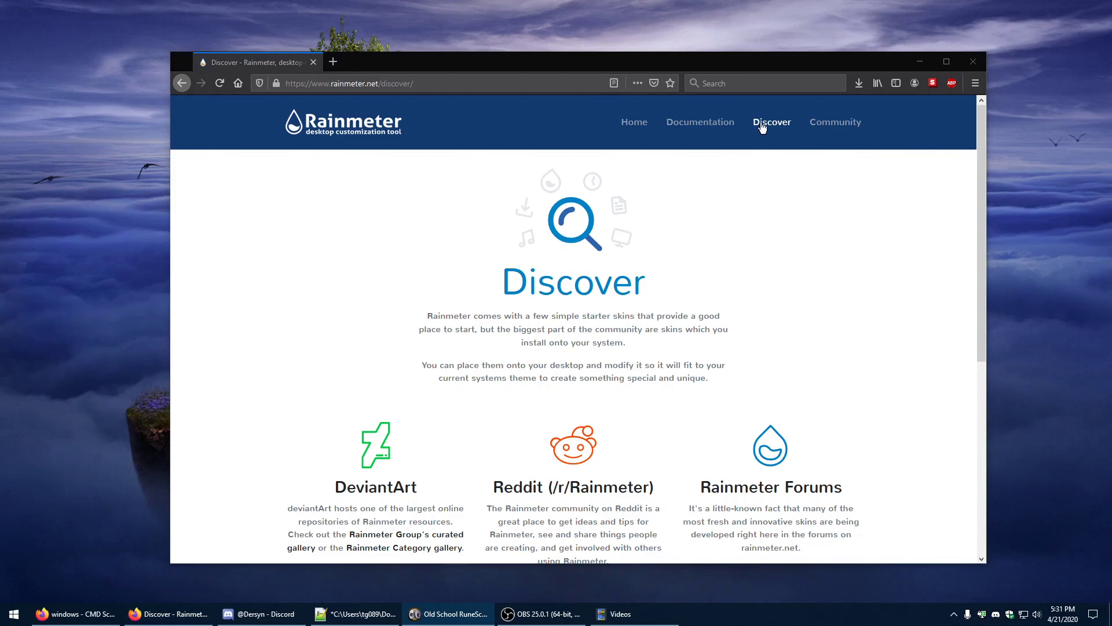
Step: Open the Reddit (/r/Rainmeter) community from the Discover page and look through its posted desktop setups
scroll(626, 208, down, 3)
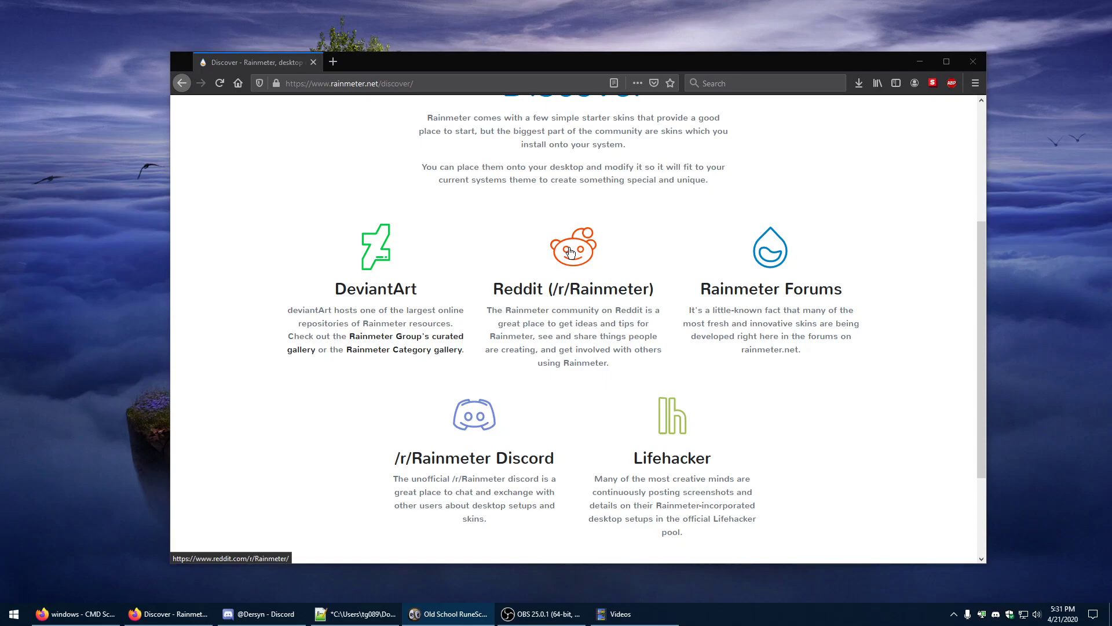
click(570, 252)
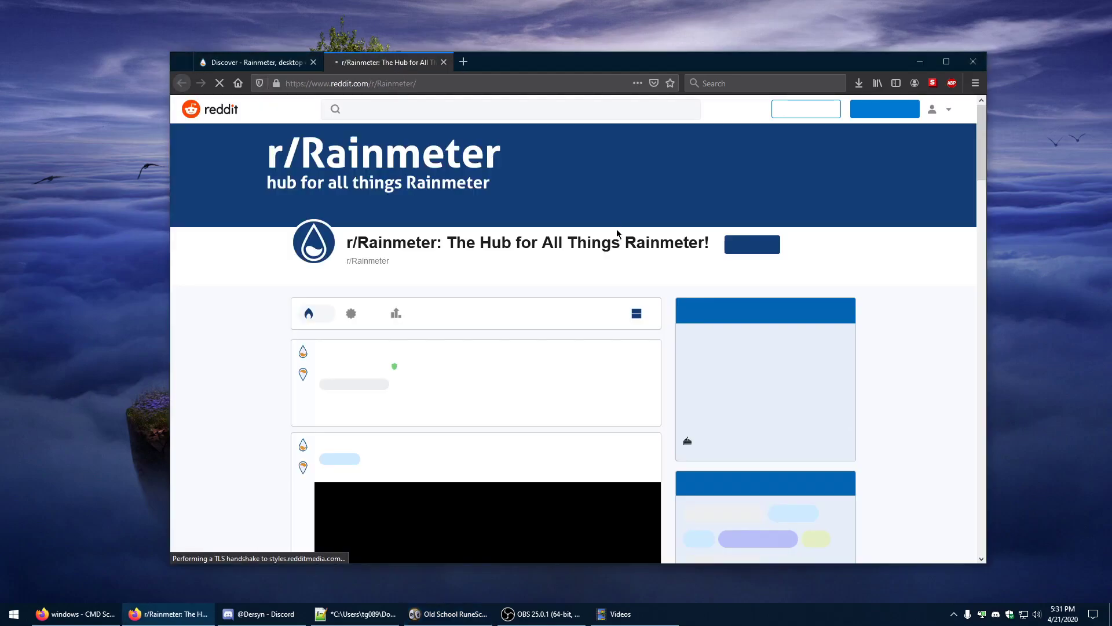
scroll(609, 260, down, 5)
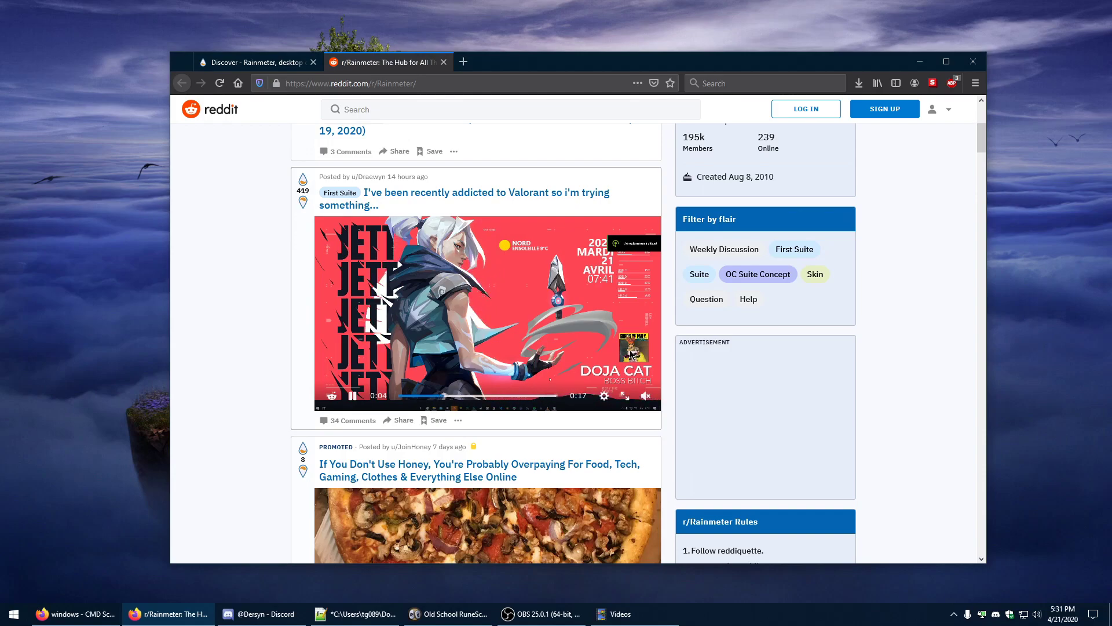
scroll(754, 400, down, 3)
scroll(747, 391, down, 4)
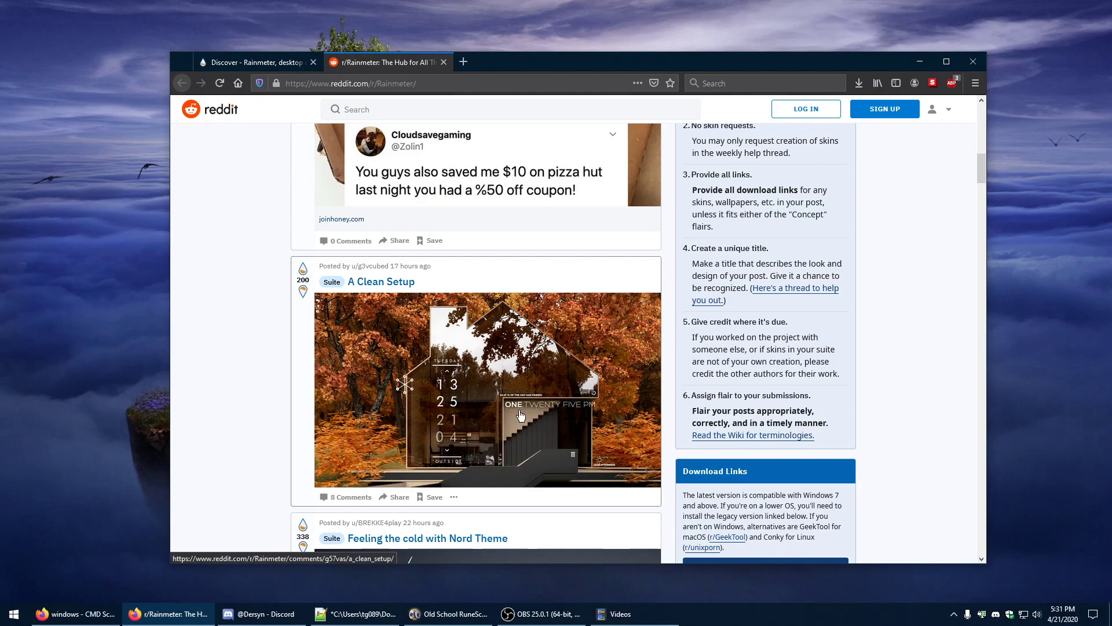
scroll(525, 413, down, 3)
scroll(614, 411, down, 3)
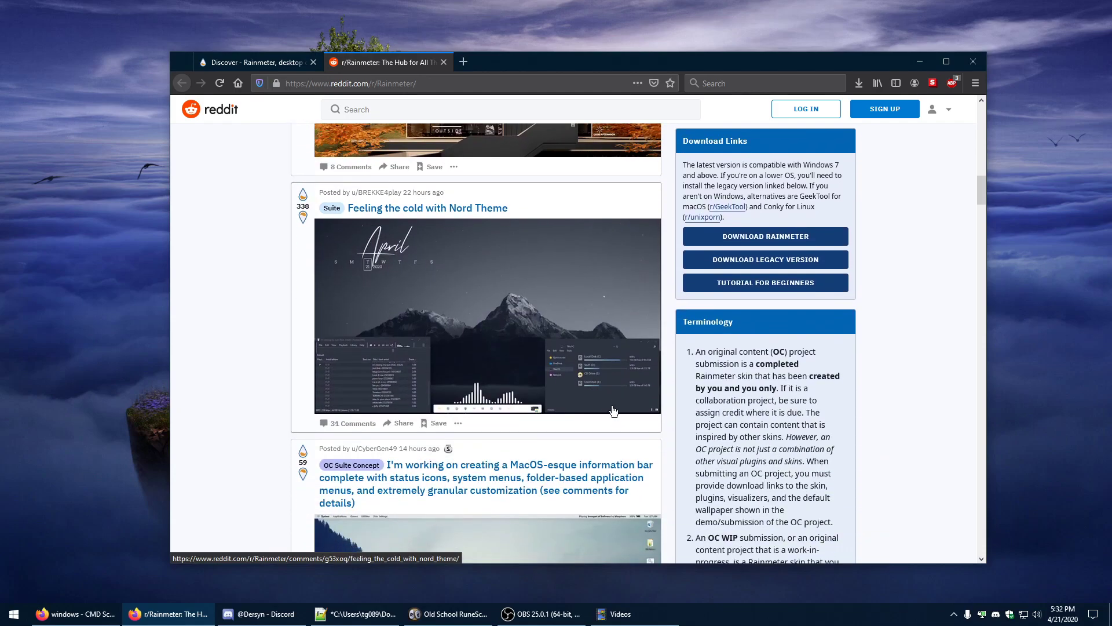
Step: Close the subreddit, open the Rainmeter group's DeviantArt page in a new tab, and minimize the browser after viewing it
click(444, 62)
middle_click(375, 243)
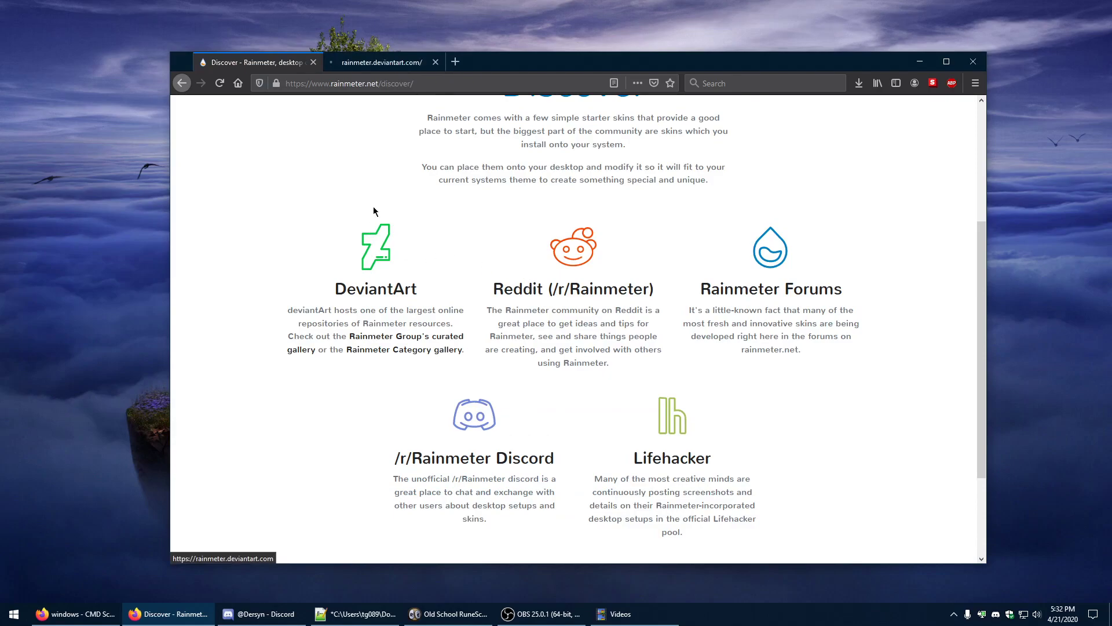
click(367, 63)
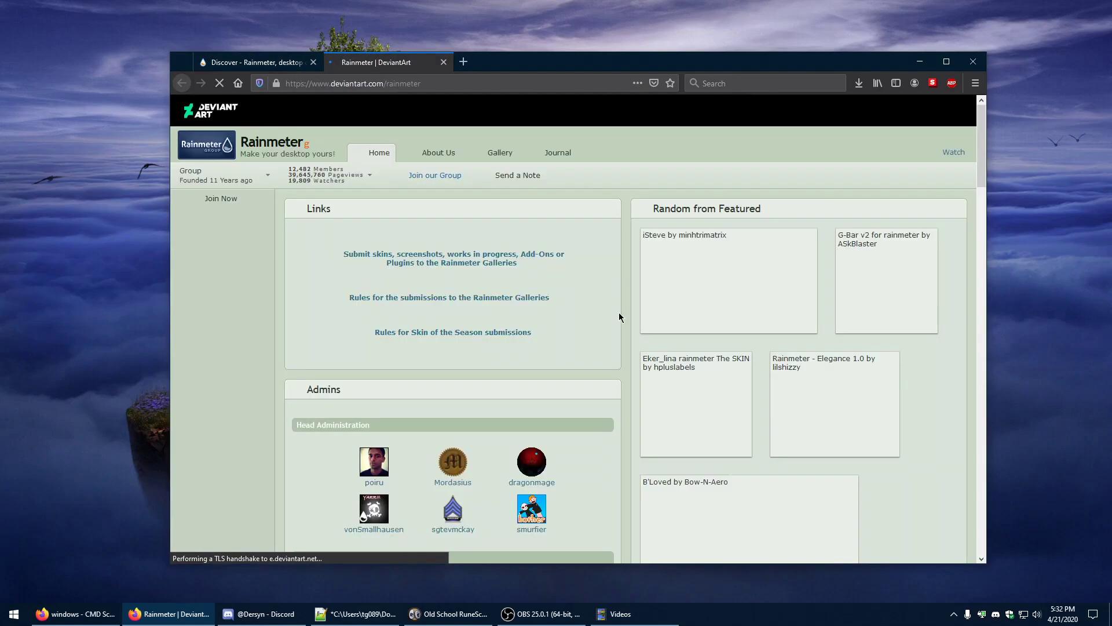
scroll(756, 337, down, 3)
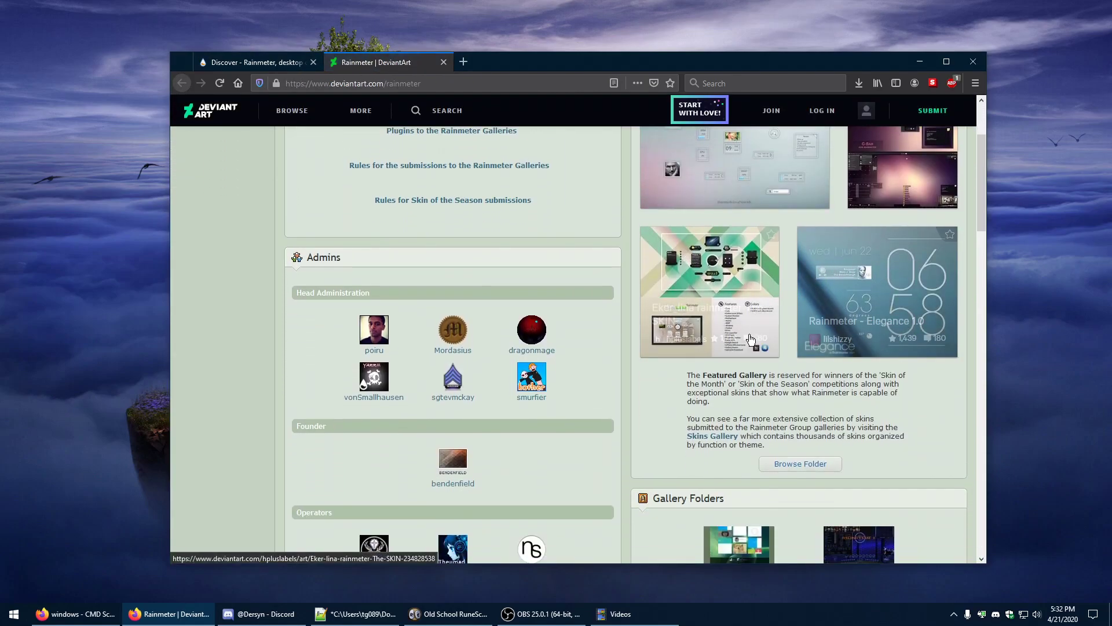
scroll(756, 337, down, 4)
click(919, 61)
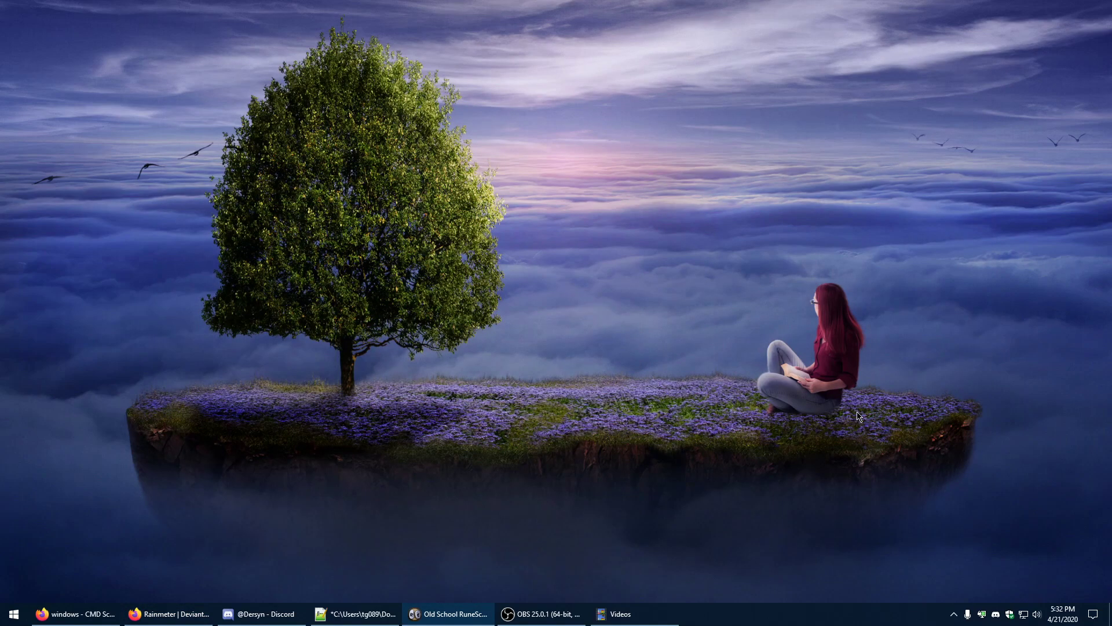
drag(516, 33, 947, 217)
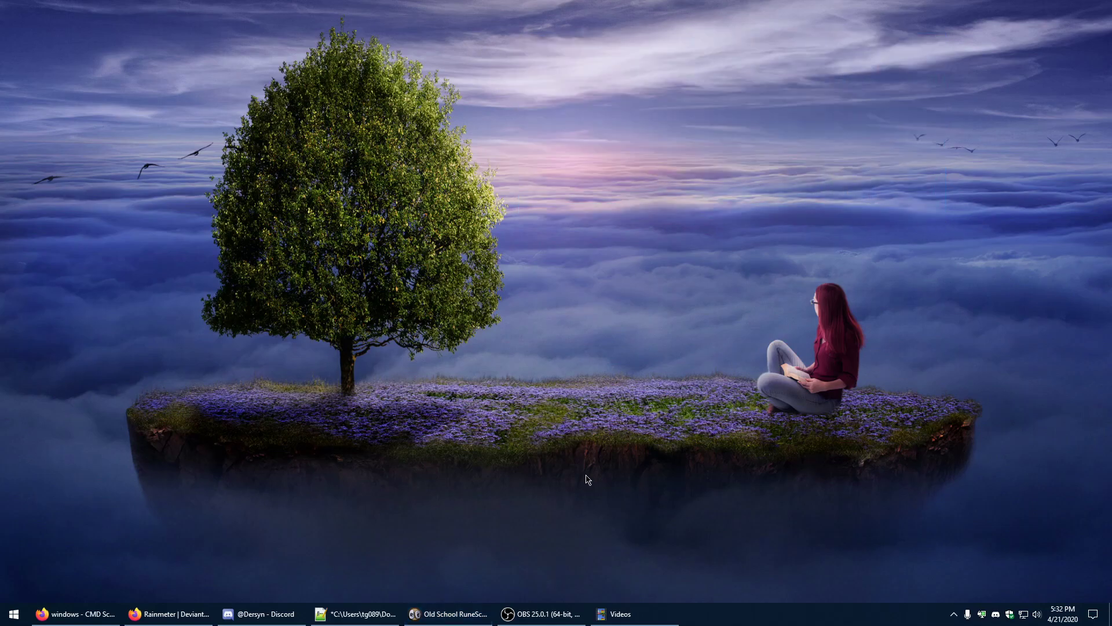
Step: Open the Manage Rainmeter window, load Weather Light ENG.ini from Board Weather Rus Eng 5, and minimize the window
click(953, 614)
right_click(978, 571)
click(1015, 425)
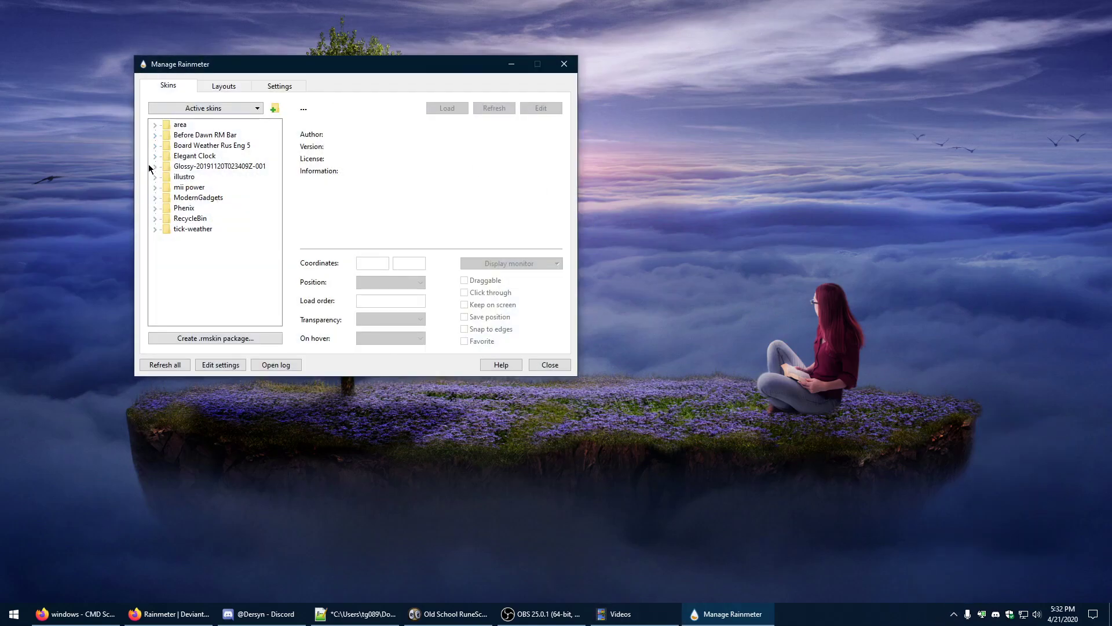
click(157, 135)
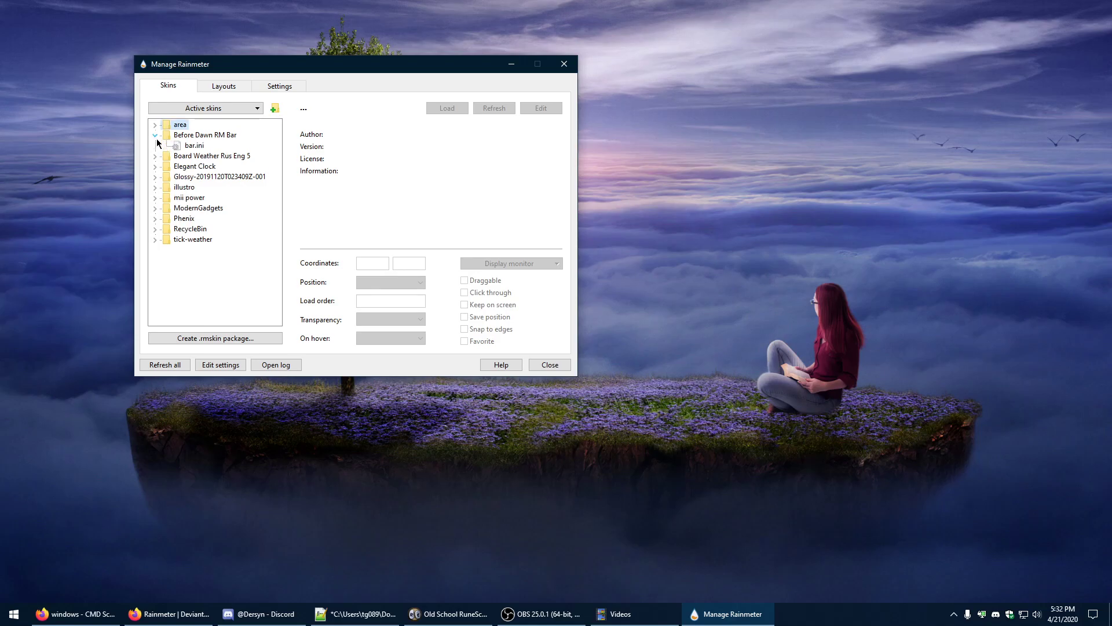
click(155, 136)
click(155, 146)
click(220, 145)
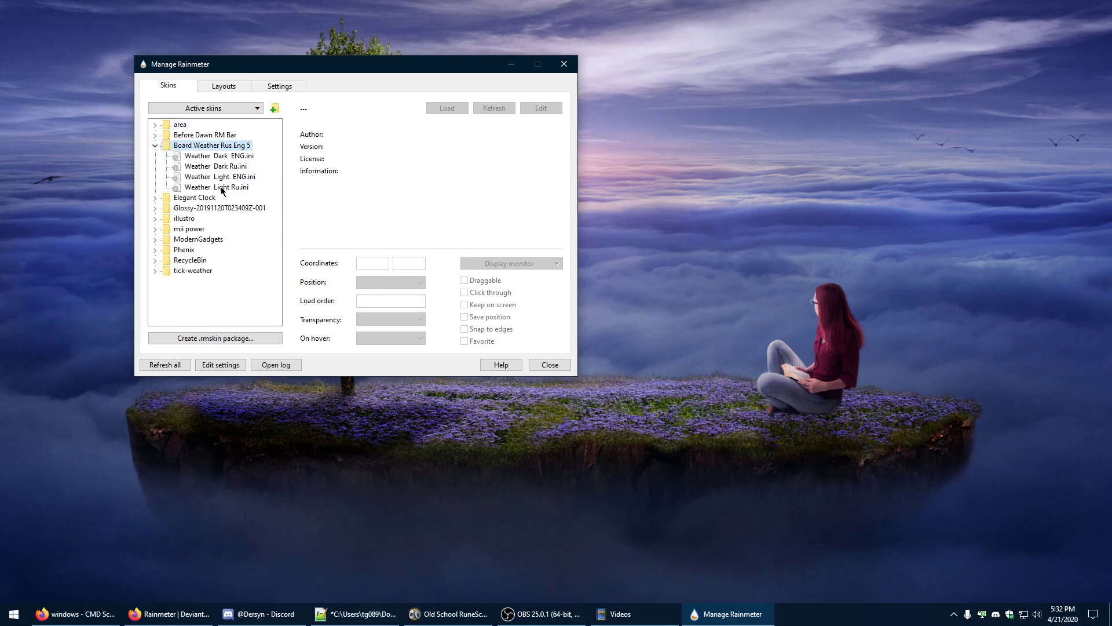
click(241, 177)
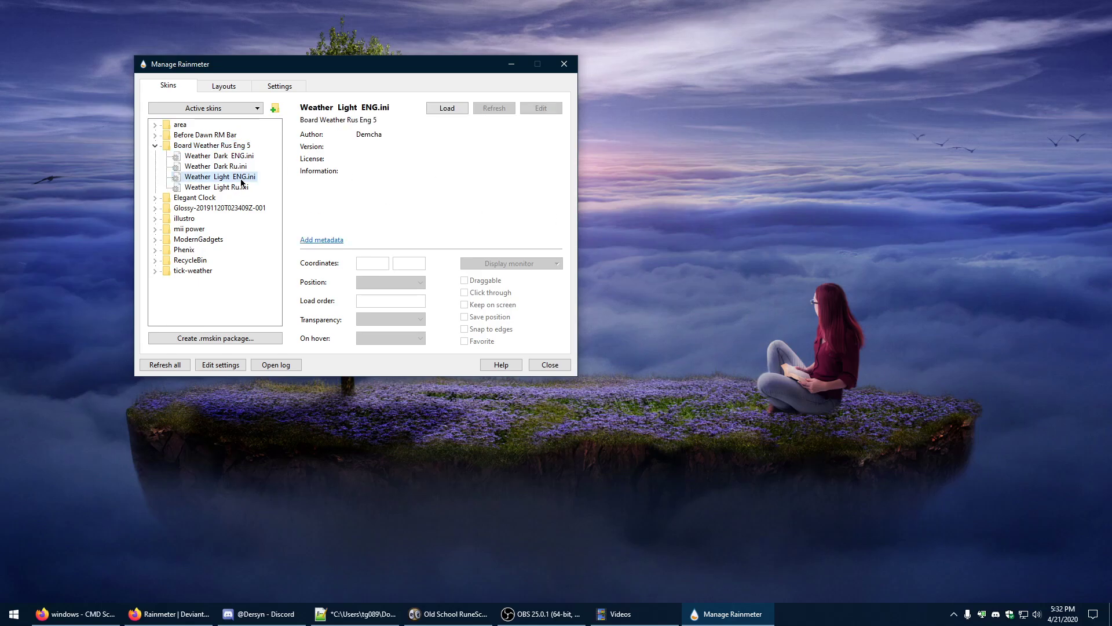
double_click(241, 176)
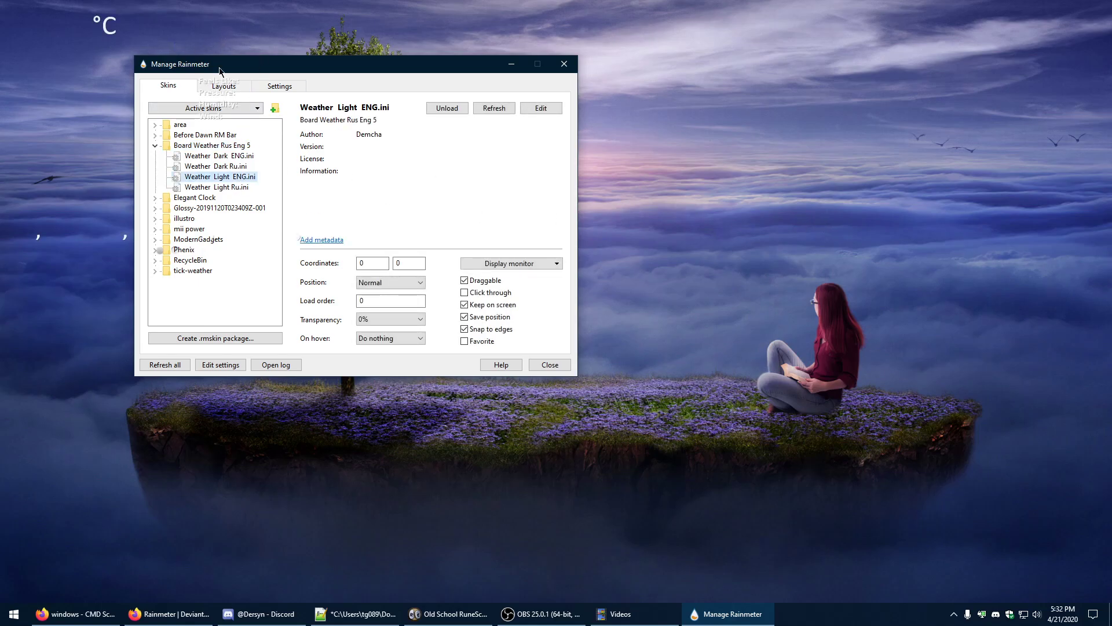
click(509, 65)
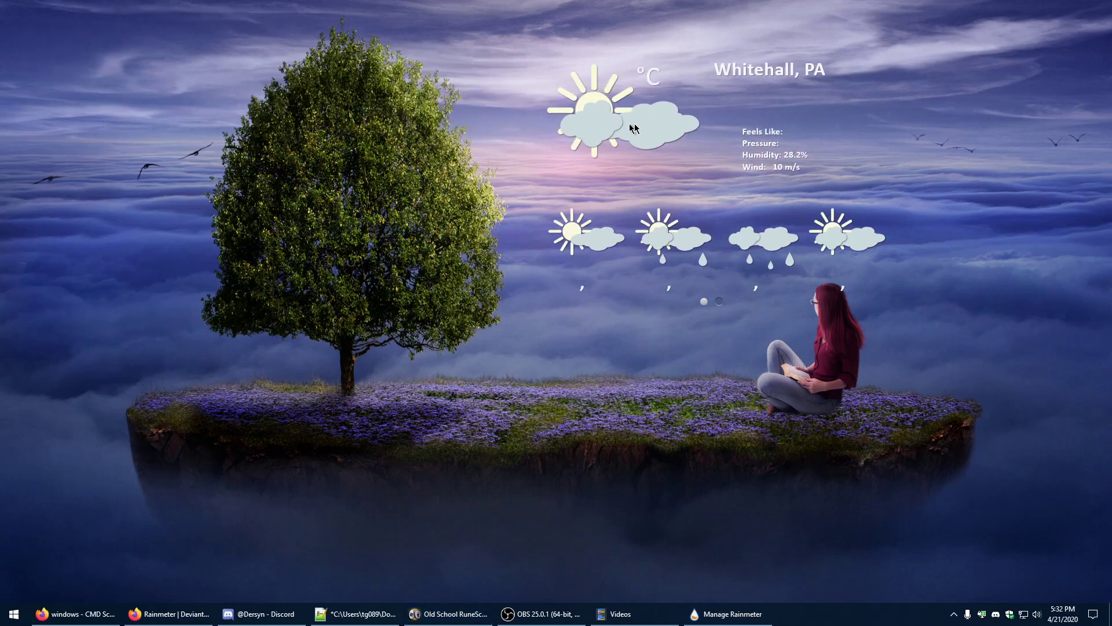
Step: Place the weather skin in the sky above the seated woman and set its transparency to 50%
drag(583, 73, 744, 105)
right_click(742, 107)
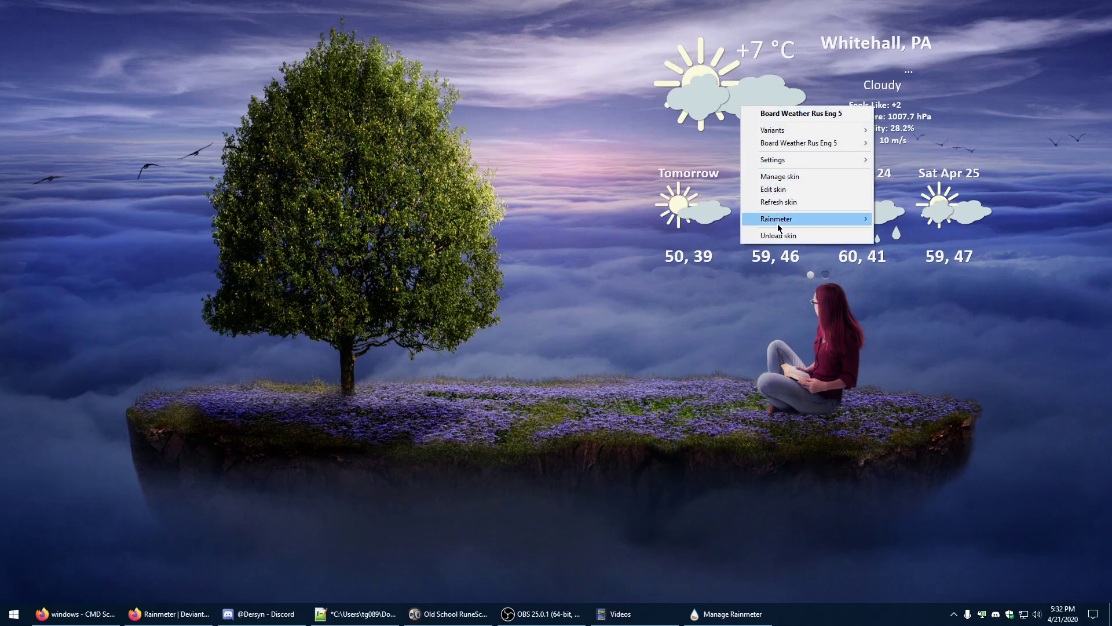
mouse_move(787, 145)
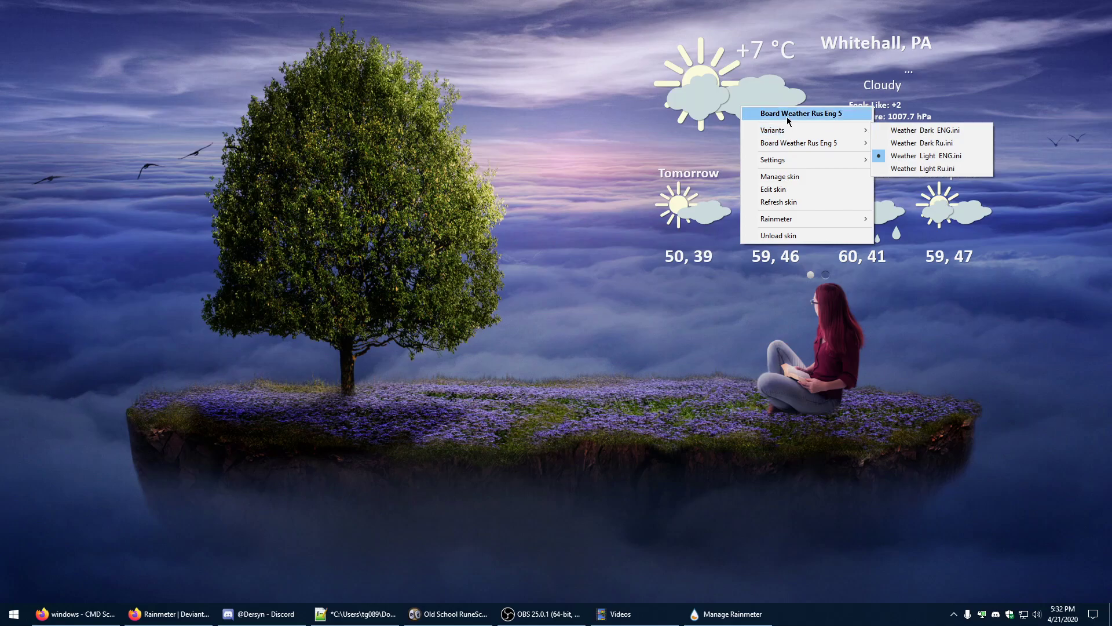
mouse_move(770, 164)
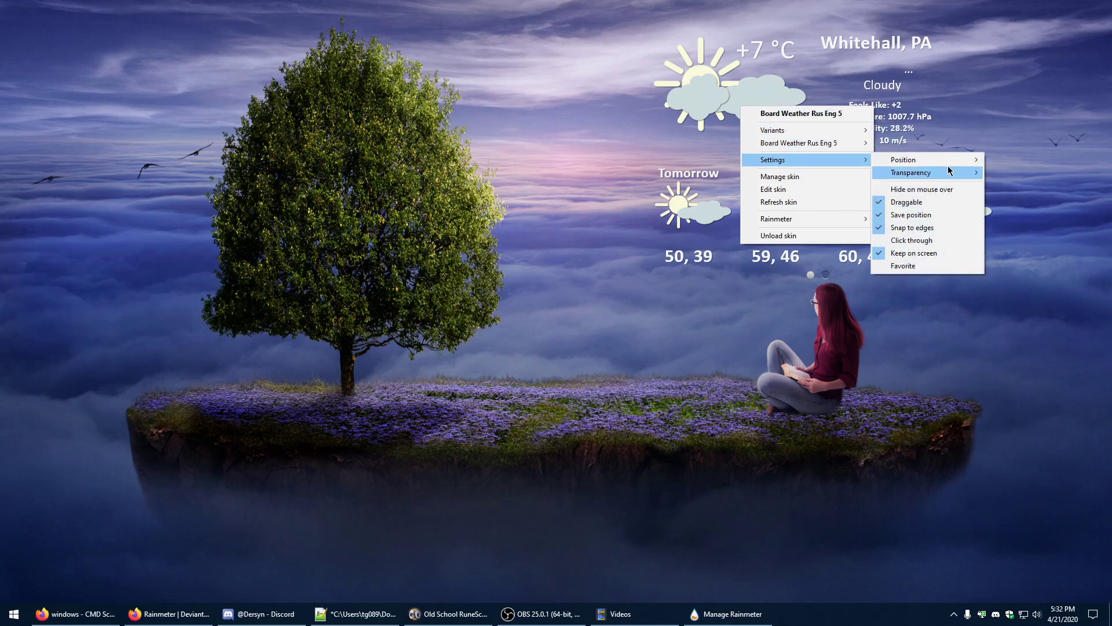
mouse_move(942, 173)
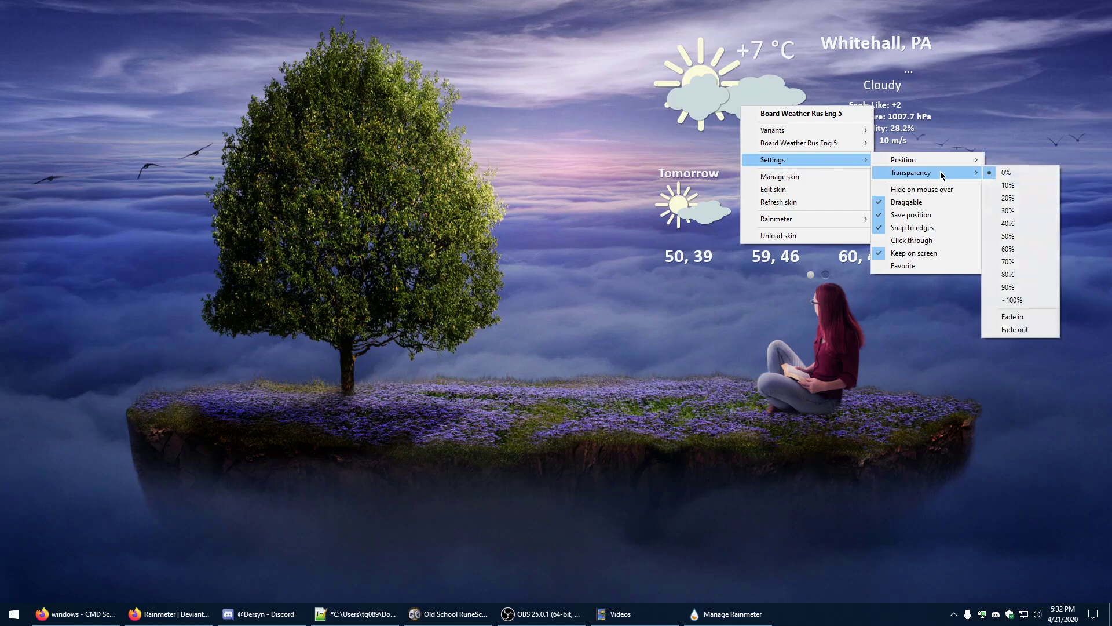
click(1018, 238)
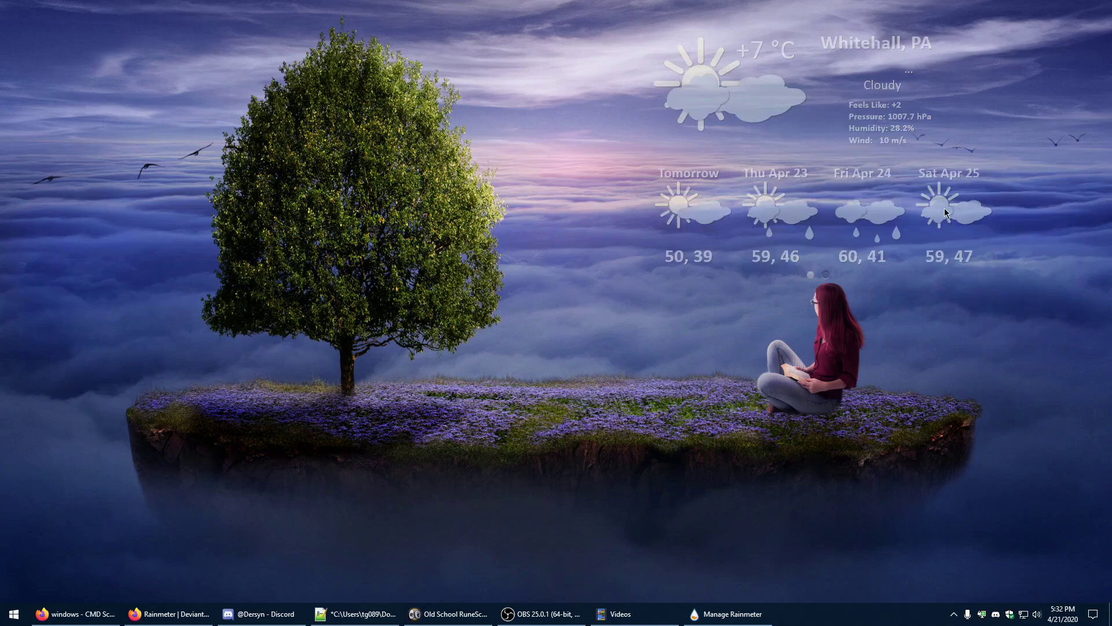
drag(767, 102, 802, 91)
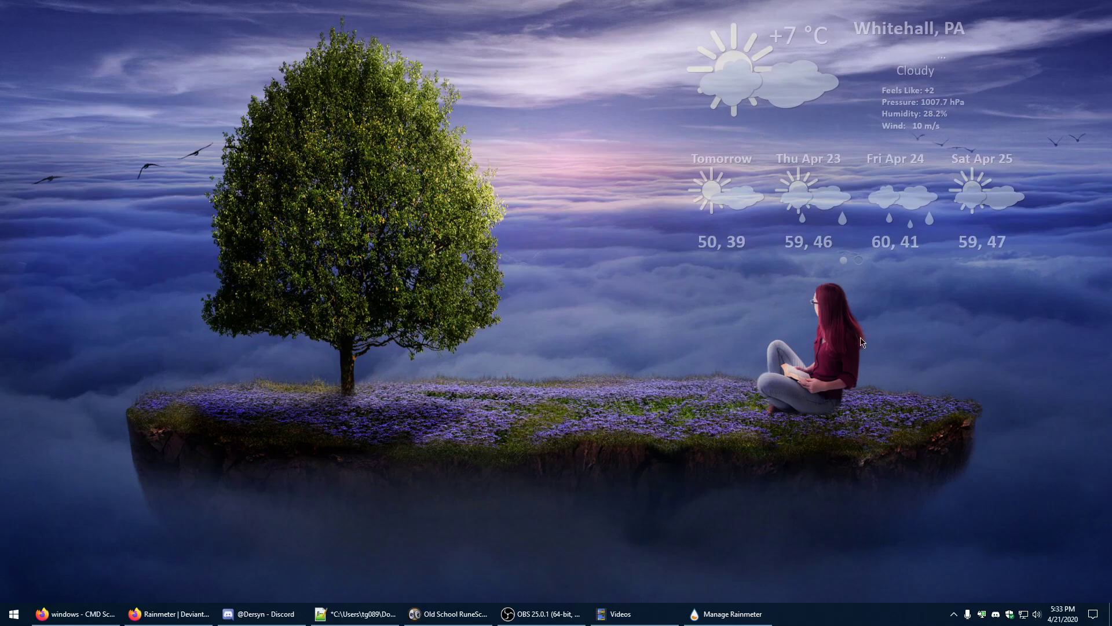
Step: Page the weather forecast forward and back, and collapse the Board Weather Rus Eng 5 folder in Manage Rainmeter
click(859, 260)
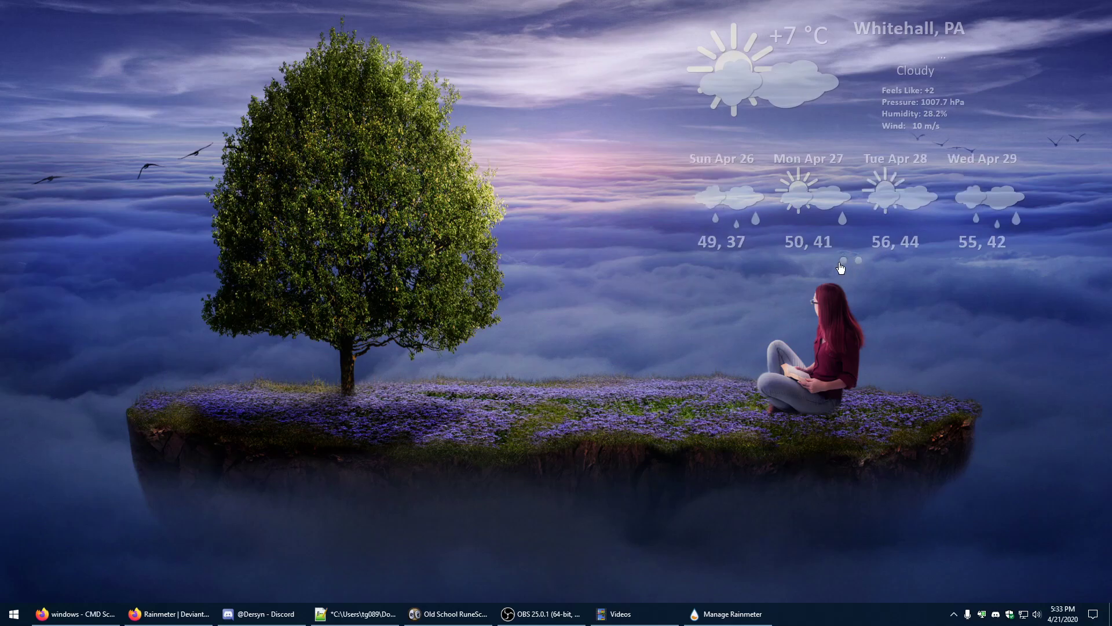
click(844, 261)
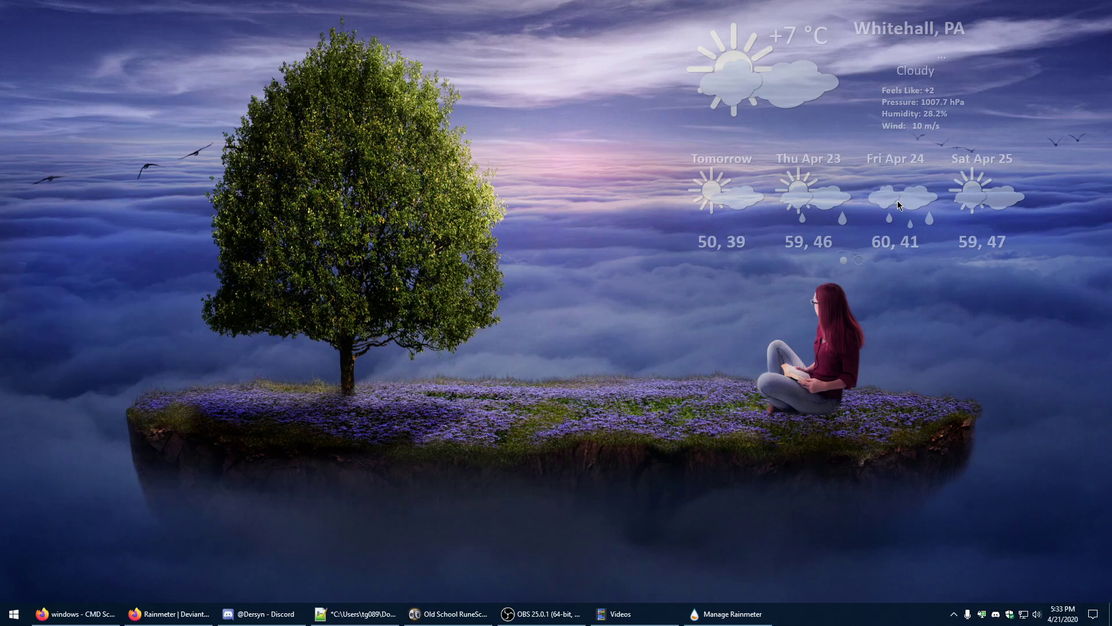
click(729, 613)
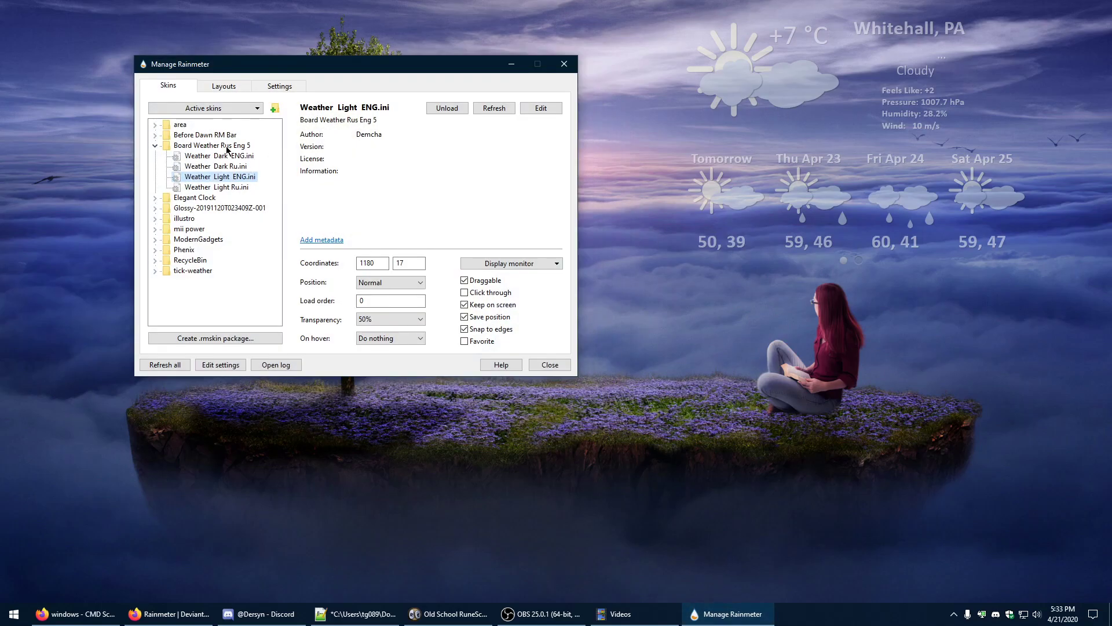
click(155, 145)
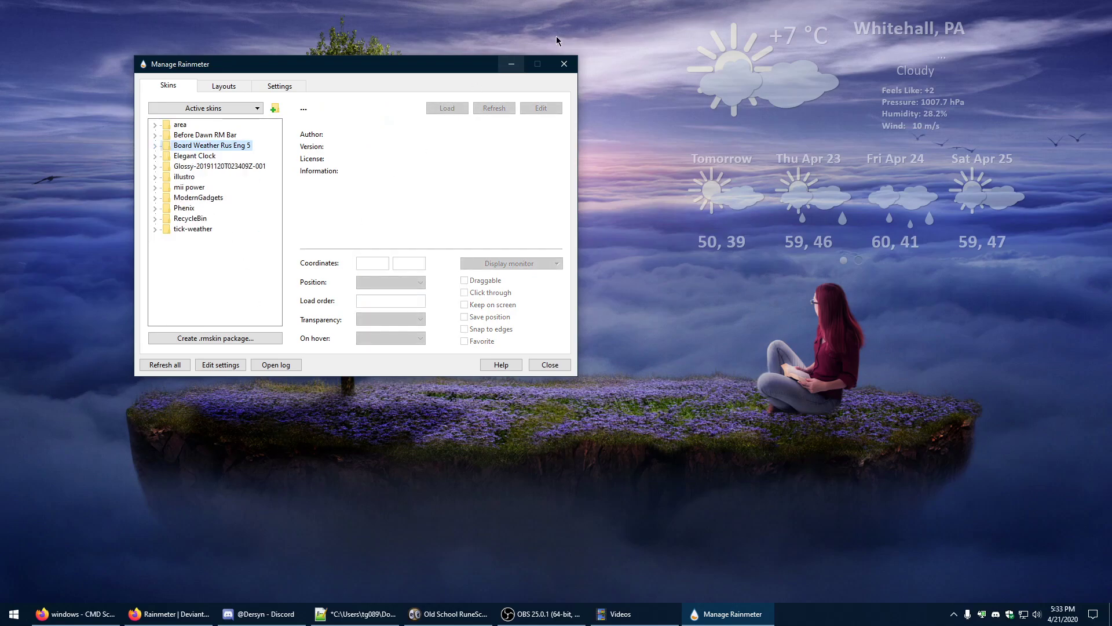
click(511, 64)
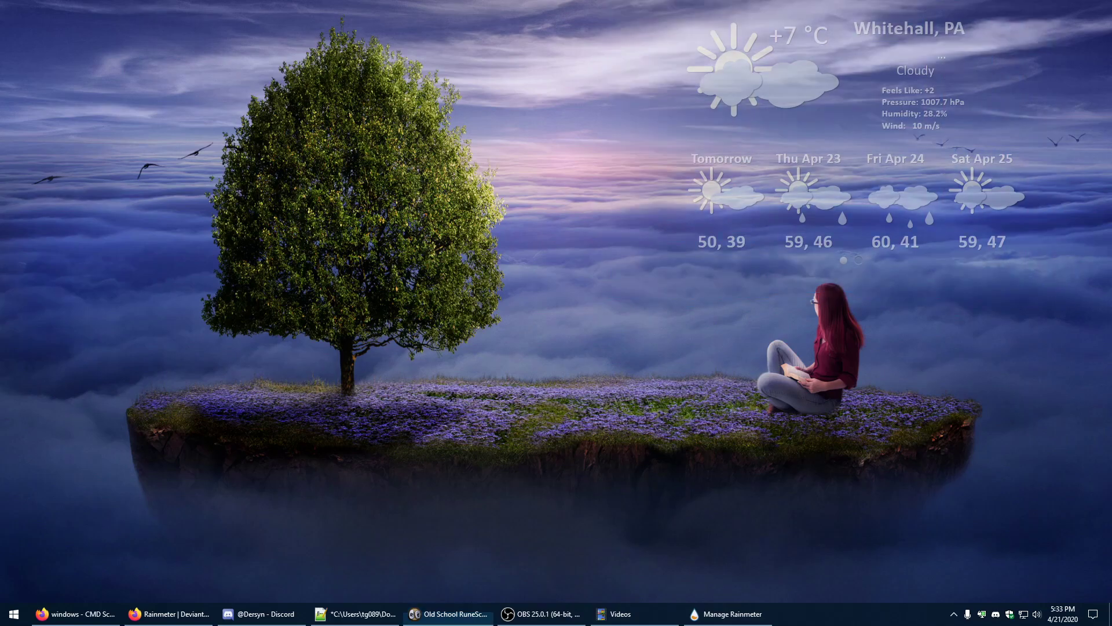
Step: Return to the Rainmeter group's DeviantArt page in Firefox and open its Featured gallery folder
key(alt+Tab)
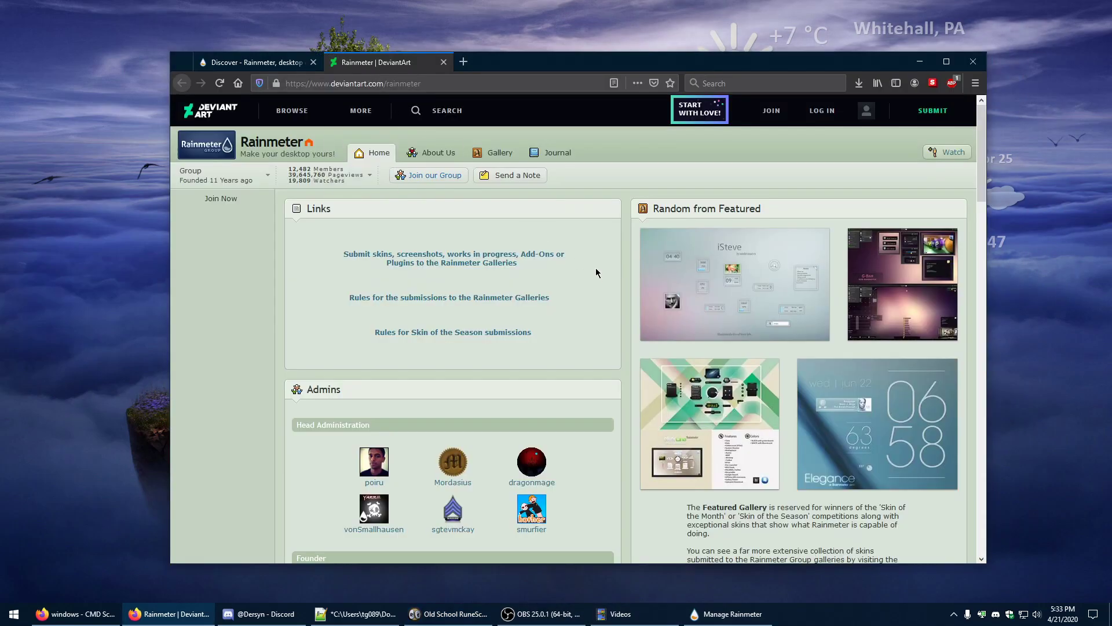
scroll(597, 272, down, 10)
scroll(695, 278, up, 2)
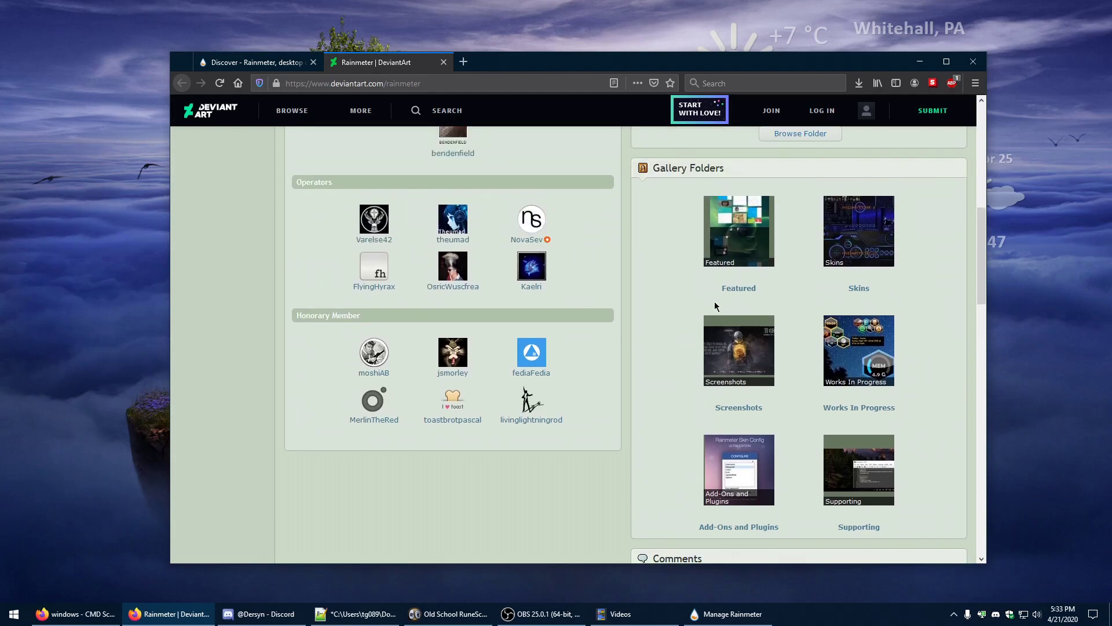
click(745, 249)
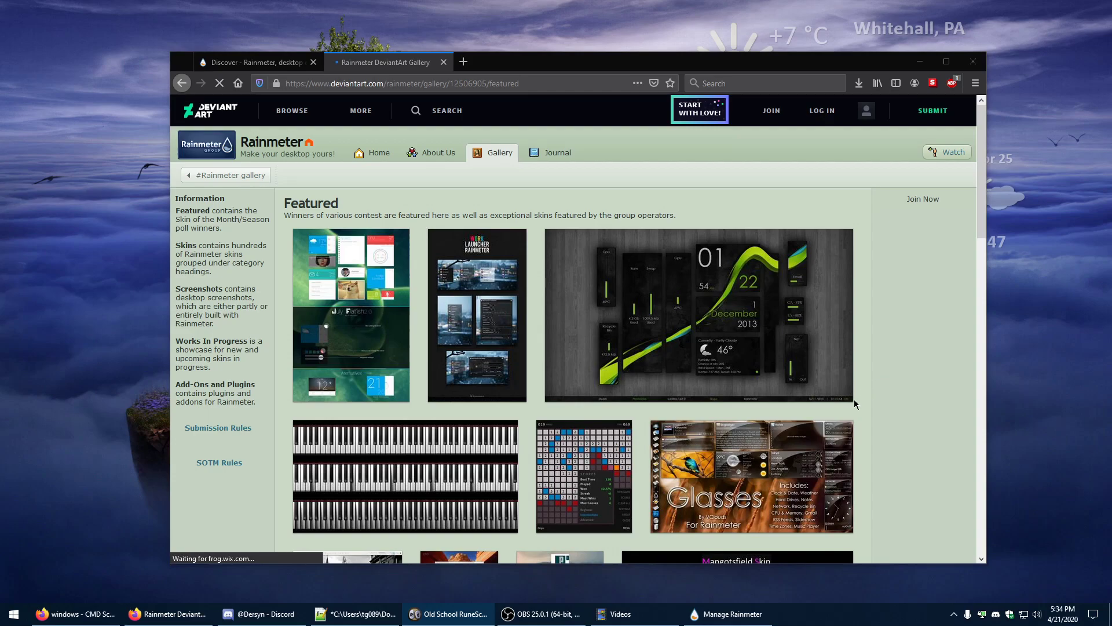
Step: Browse the skin previews in the Featured gallery down to the Elegance 1.0 thumbnail
scroll(855, 399, down, 5)
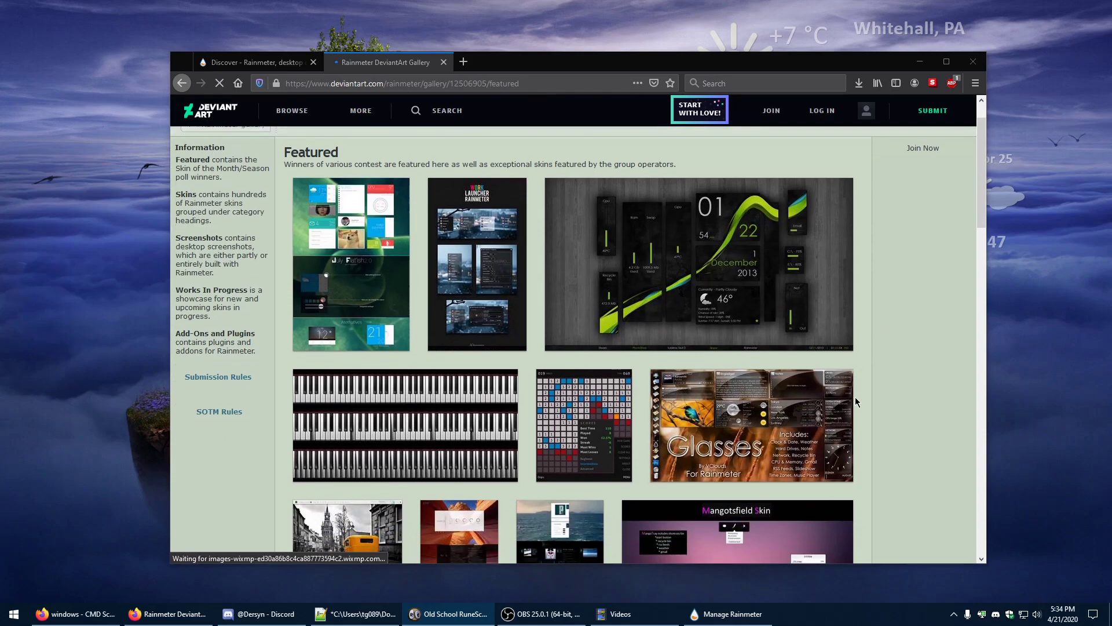
scroll(854, 401, up, 5)
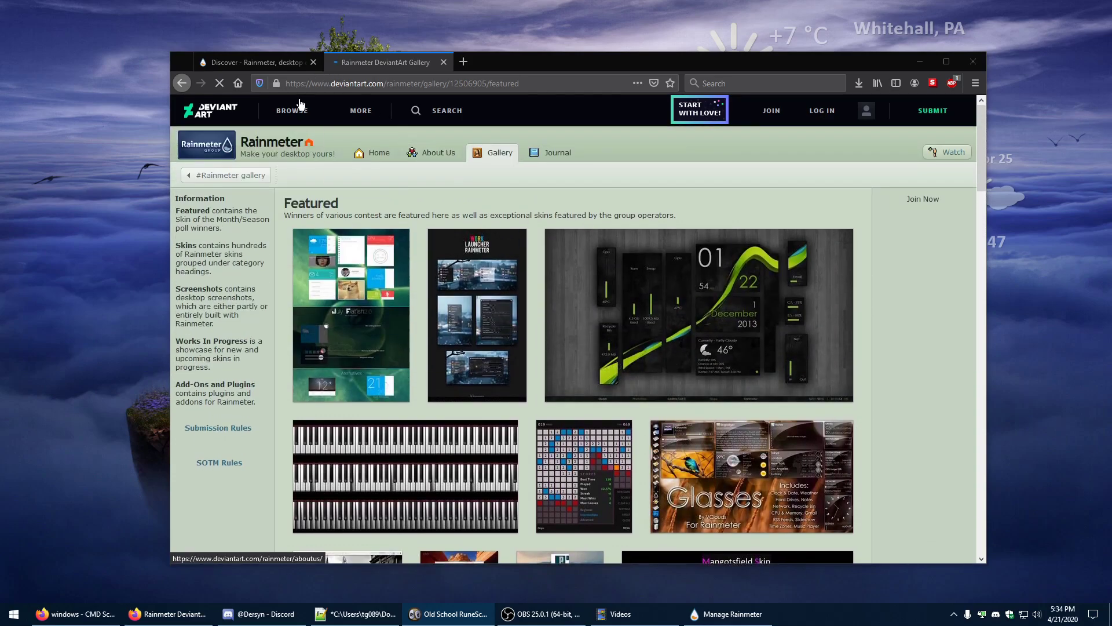
drag(283, 203, 347, 207)
click(346, 206)
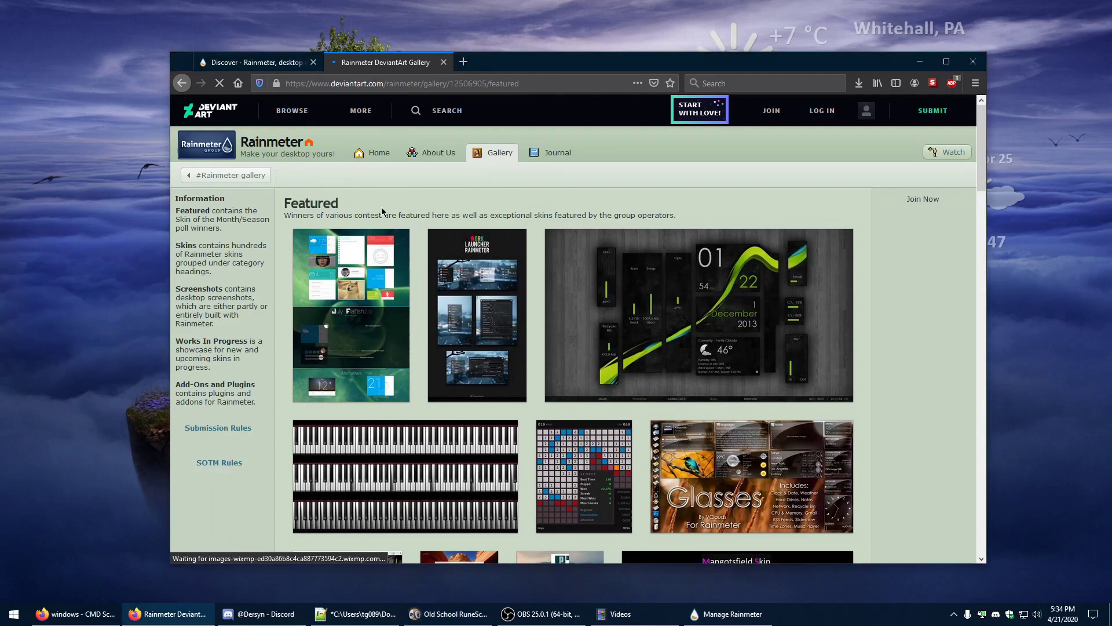
scroll(445, 287, down, 6)
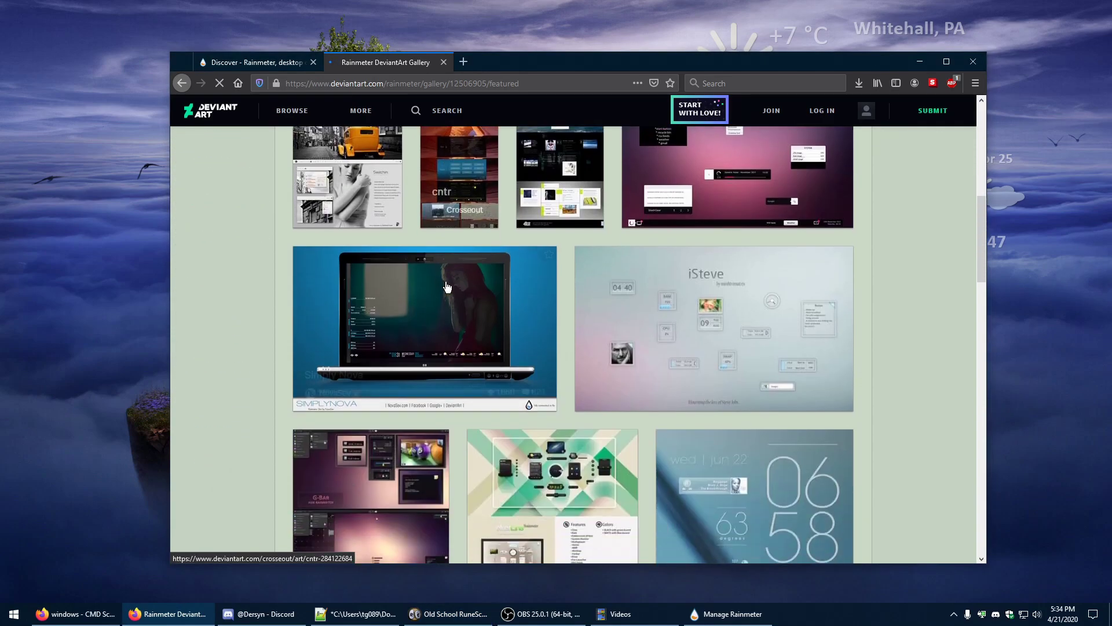
scroll(445, 285, down, 5)
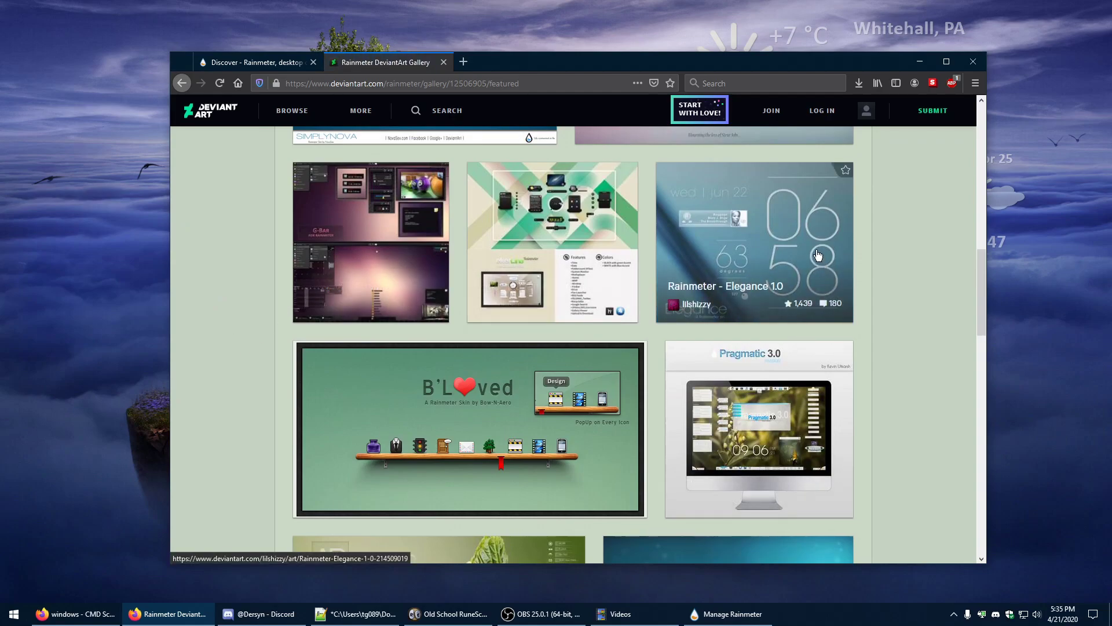
drag(817, 58, 753, 363)
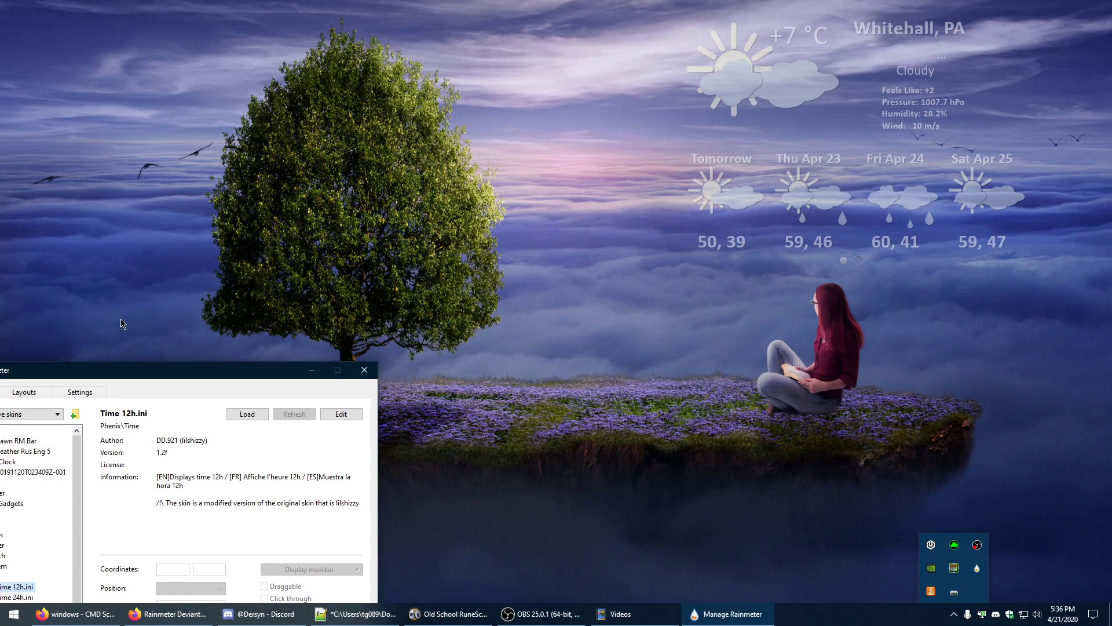
Step: Compare the Phenix time skins listed in Manage Rainmeter with the Elegance 1.0 preview in the Firefox gallery
drag(174, 373, 373, 184)
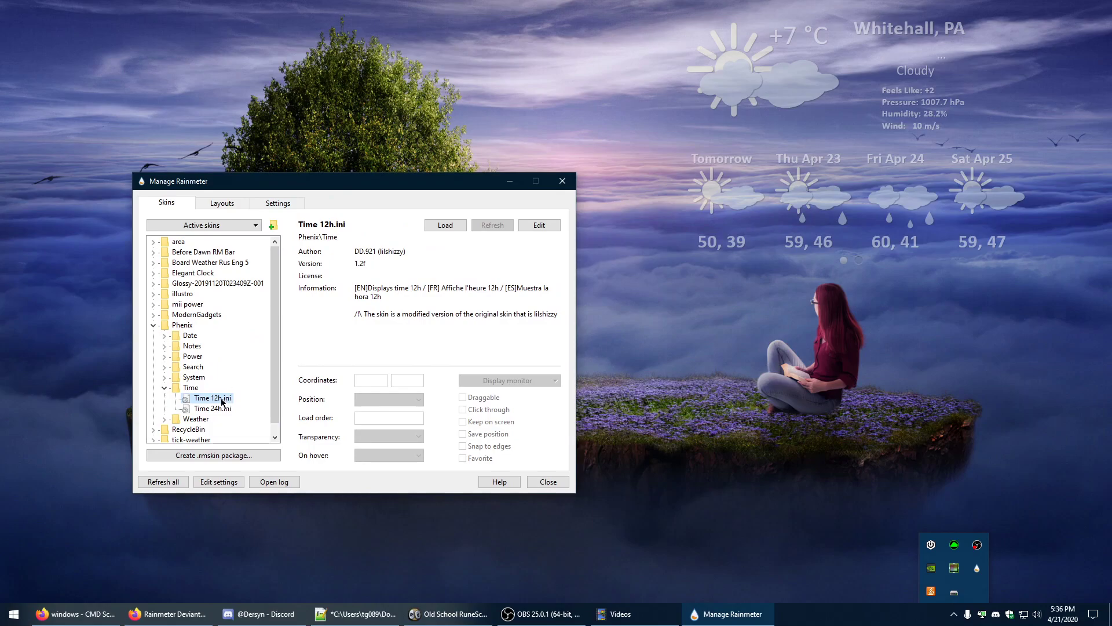
scroll(184, 307, down, 1)
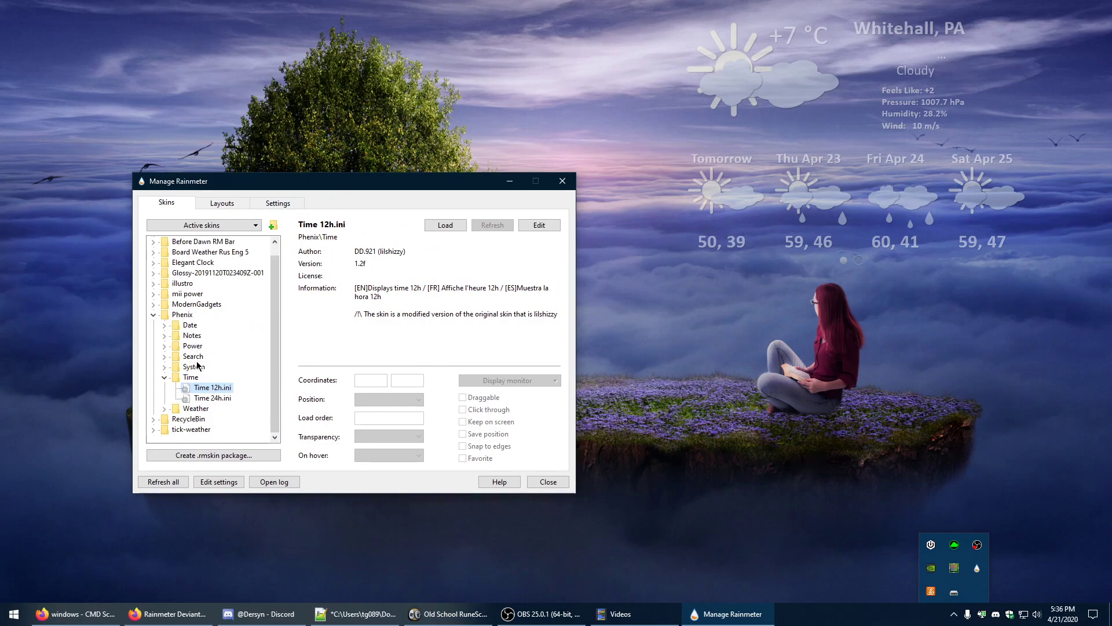
click(168, 614)
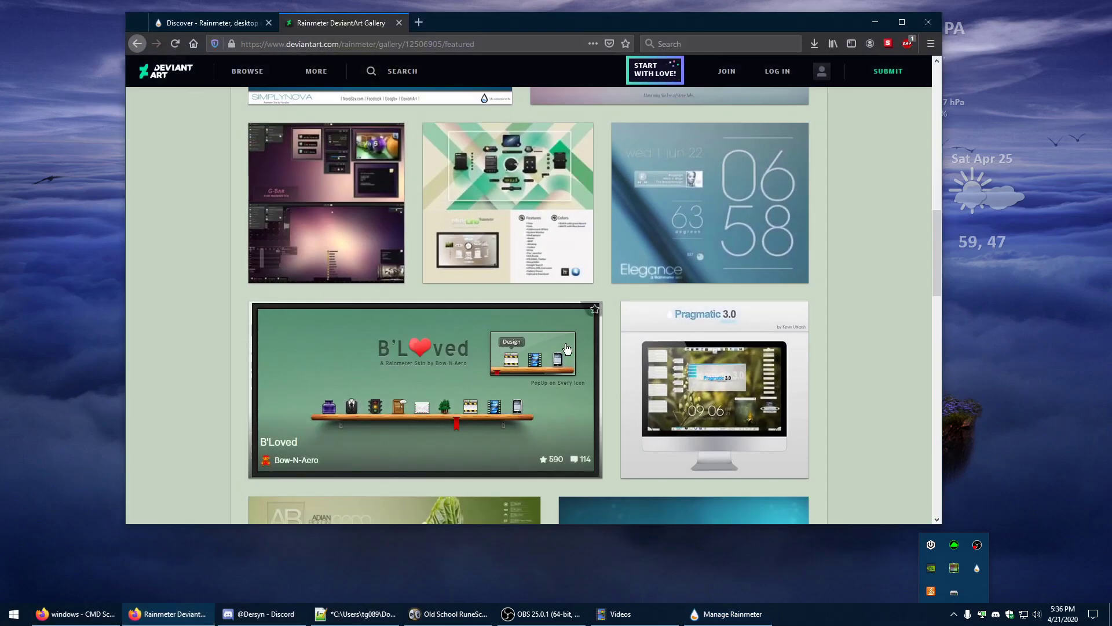
scroll(734, 279, up, 2)
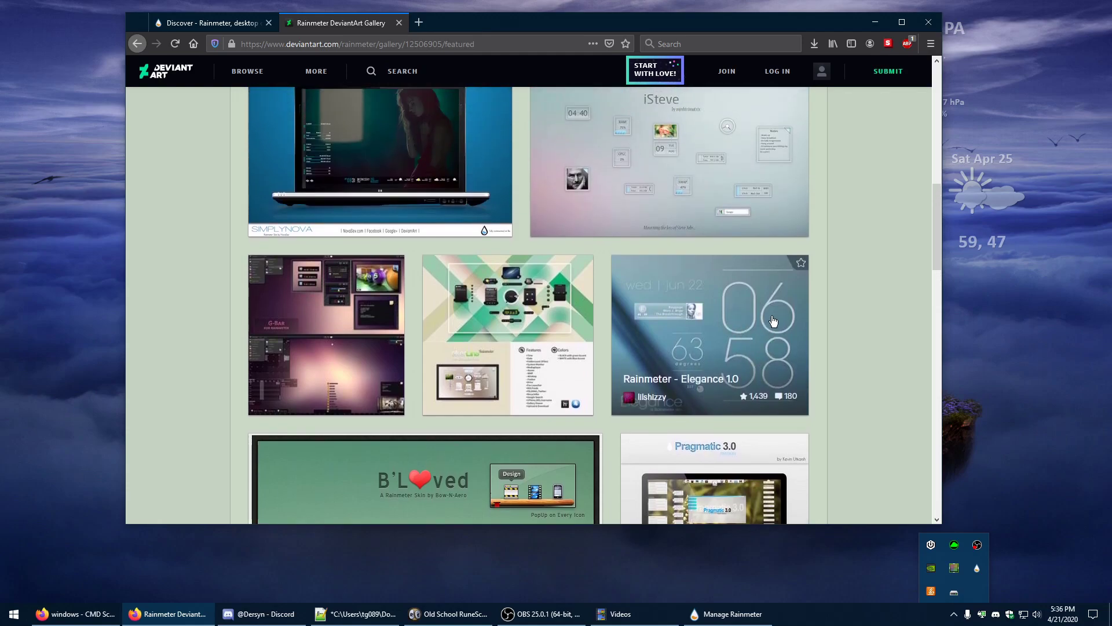
click(162, 616)
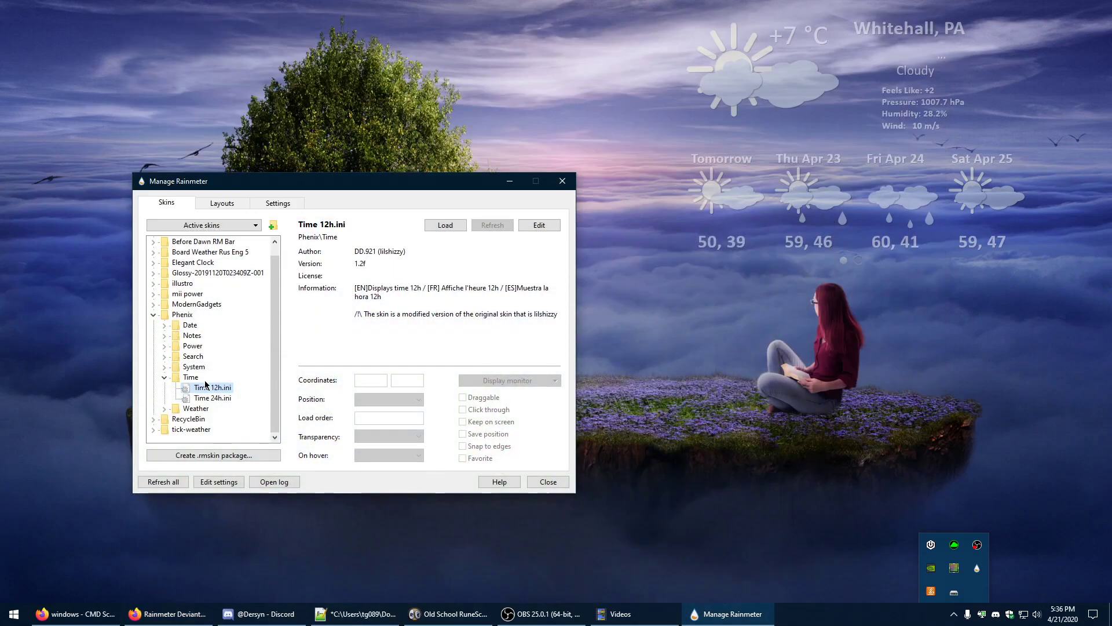
Step: Load Time 12h.ini from the Phenix skins and make the desktop clock partly transparent
double_click(232, 388)
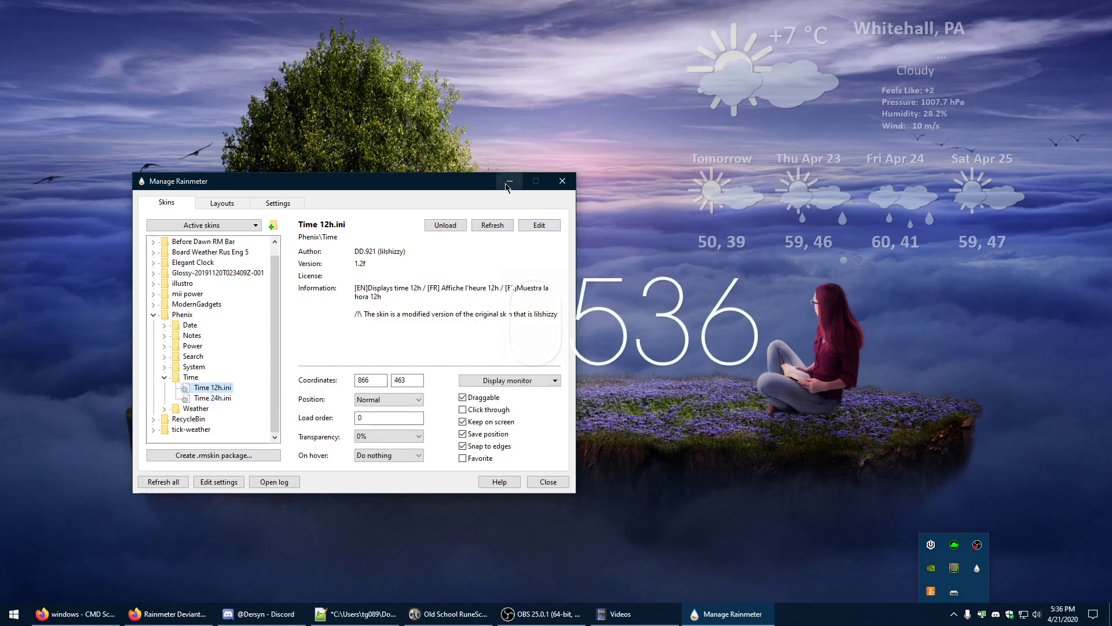
click(508, 181)
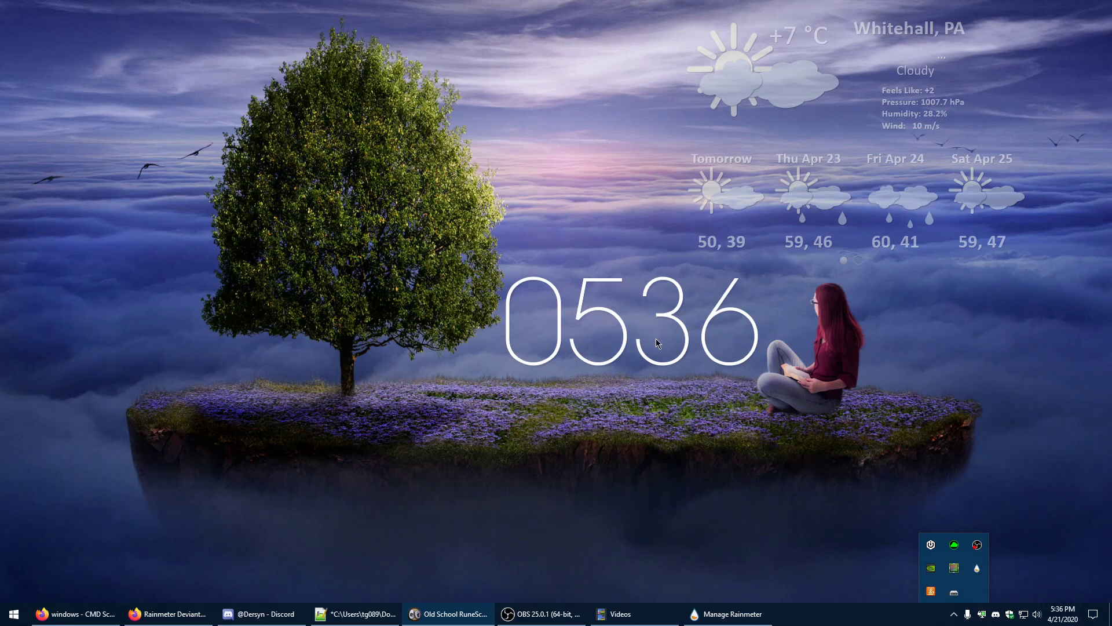
right_click(624, 346)
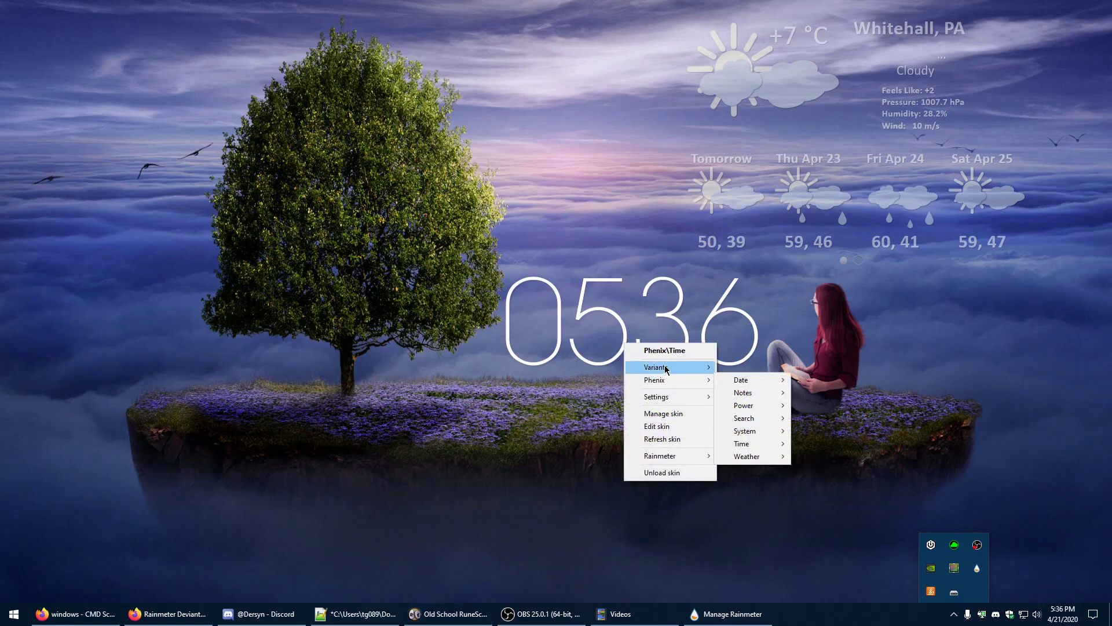
click(673, 347)
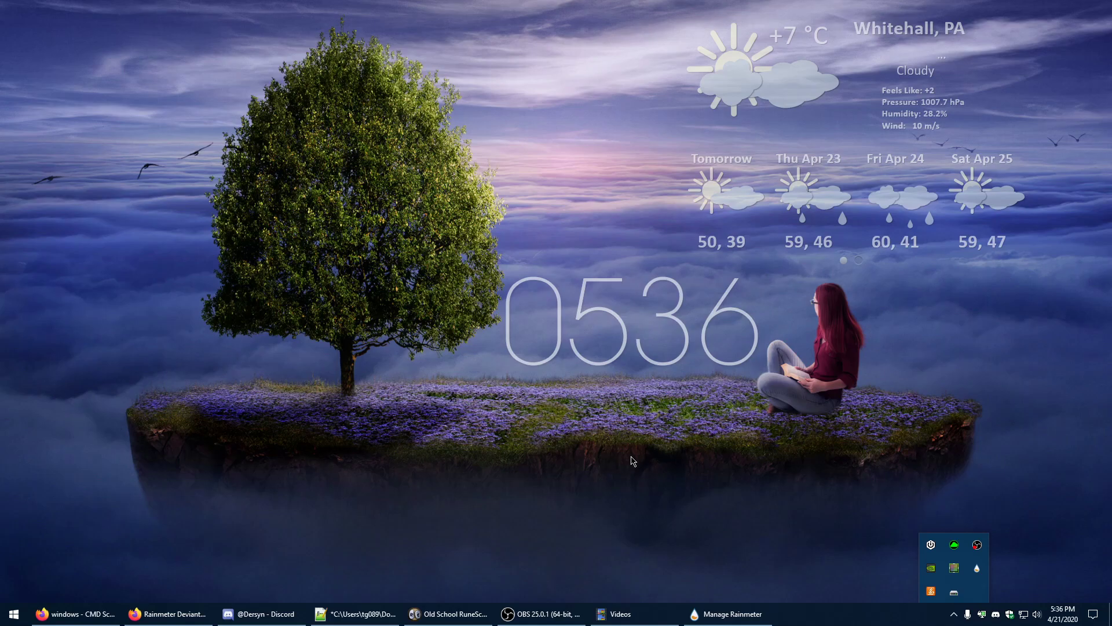
drag(338, 1, 1028, 428)
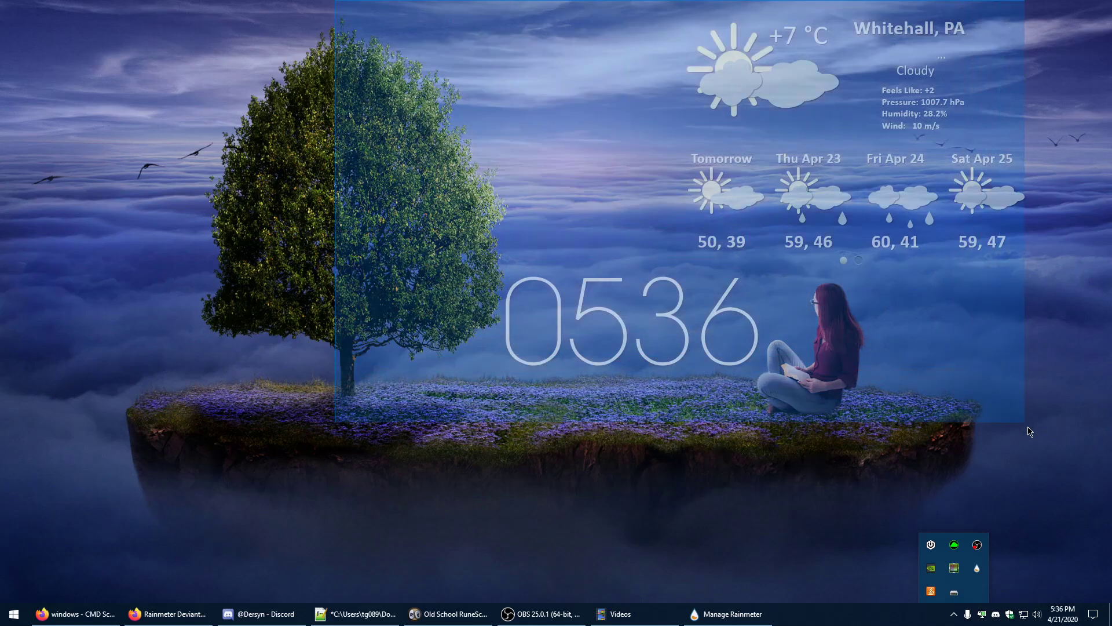
click(954, 613)
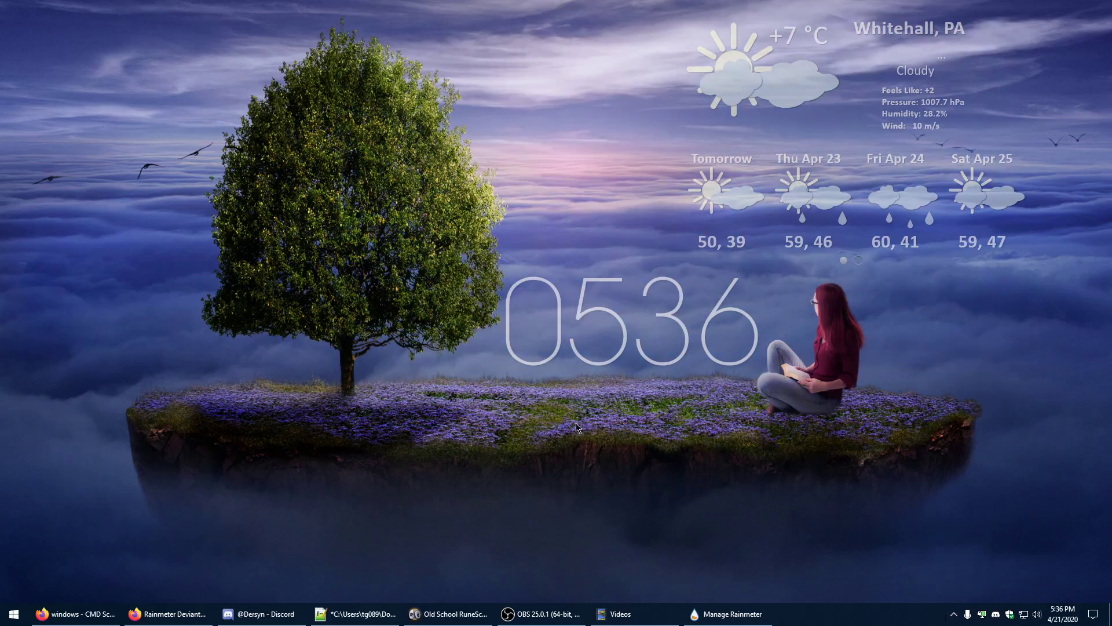
drag(416, 235, 776, 387)
drag(643, 4, 1045, 265)
drag(2, 5, 1086, 467)
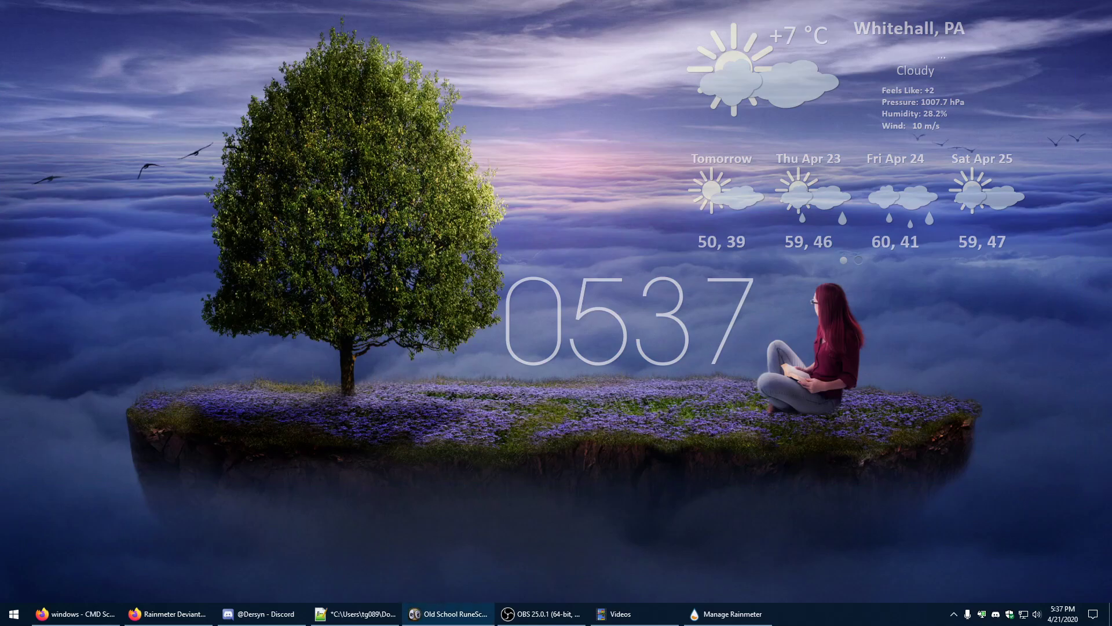
drag(24, 512, 1092, 603)
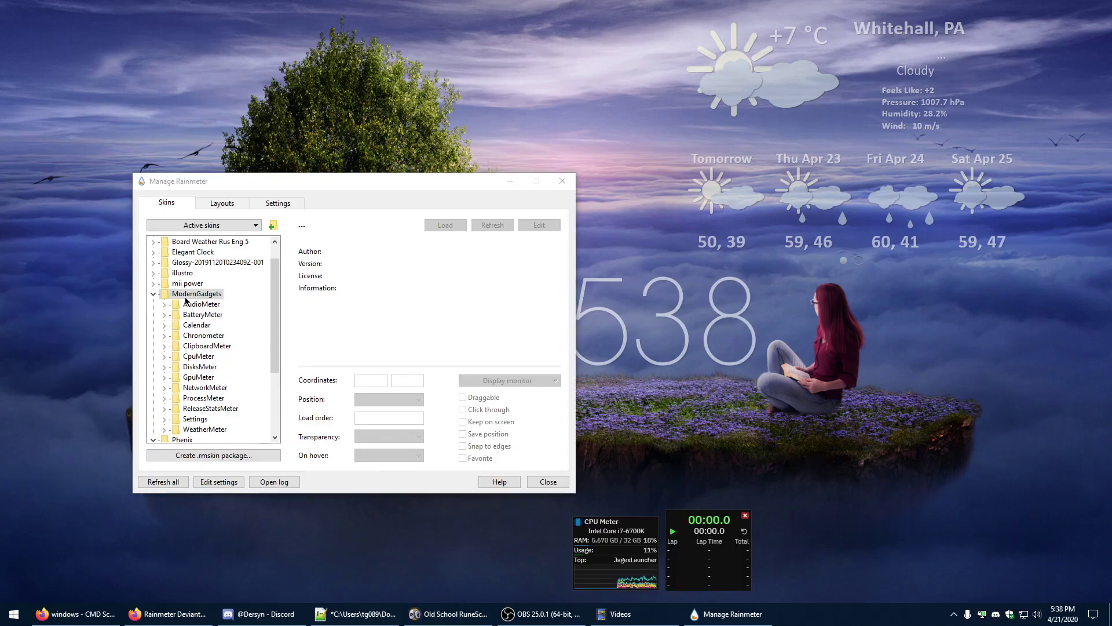
drag(543, 507, 798, 599)
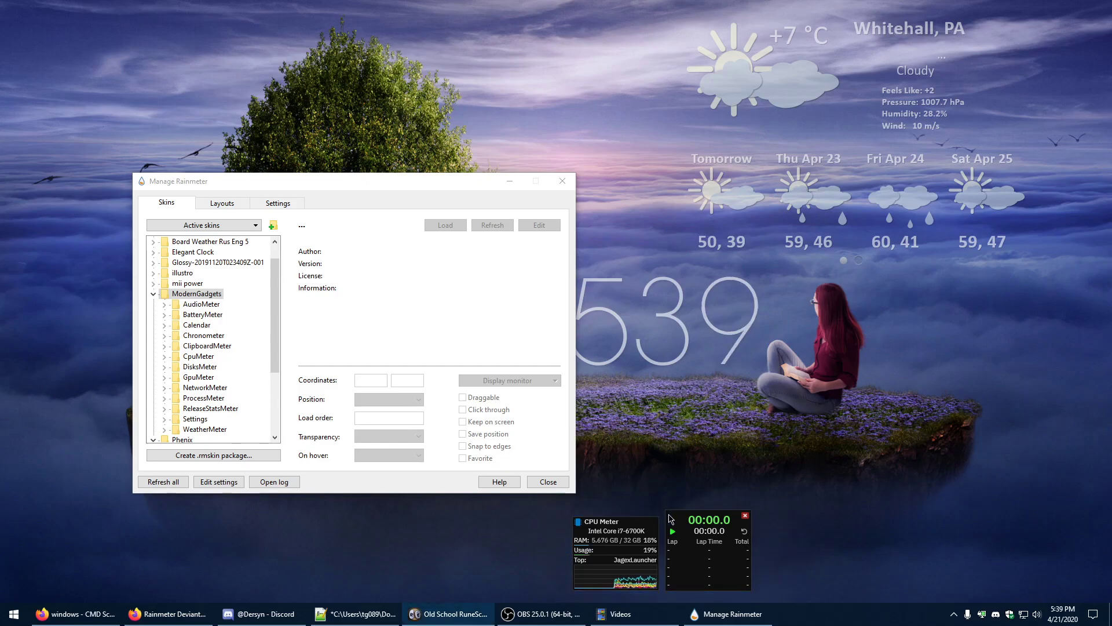
Step: Start the stopwatch in the Chronometer skin and pause it after about one minute
click(672, 531)
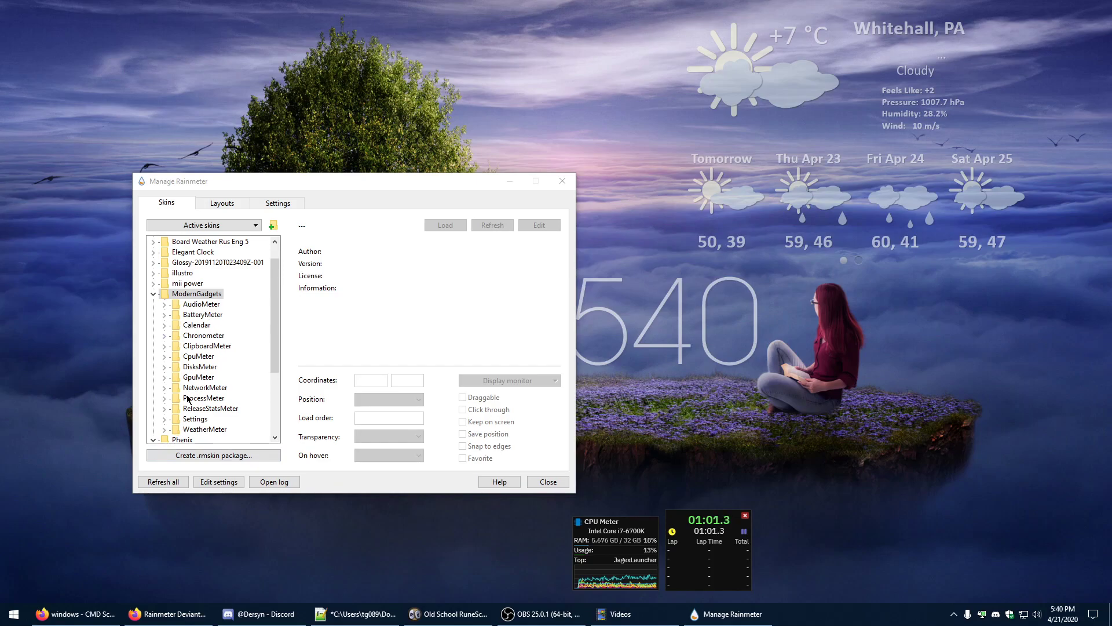
click(743, 534)
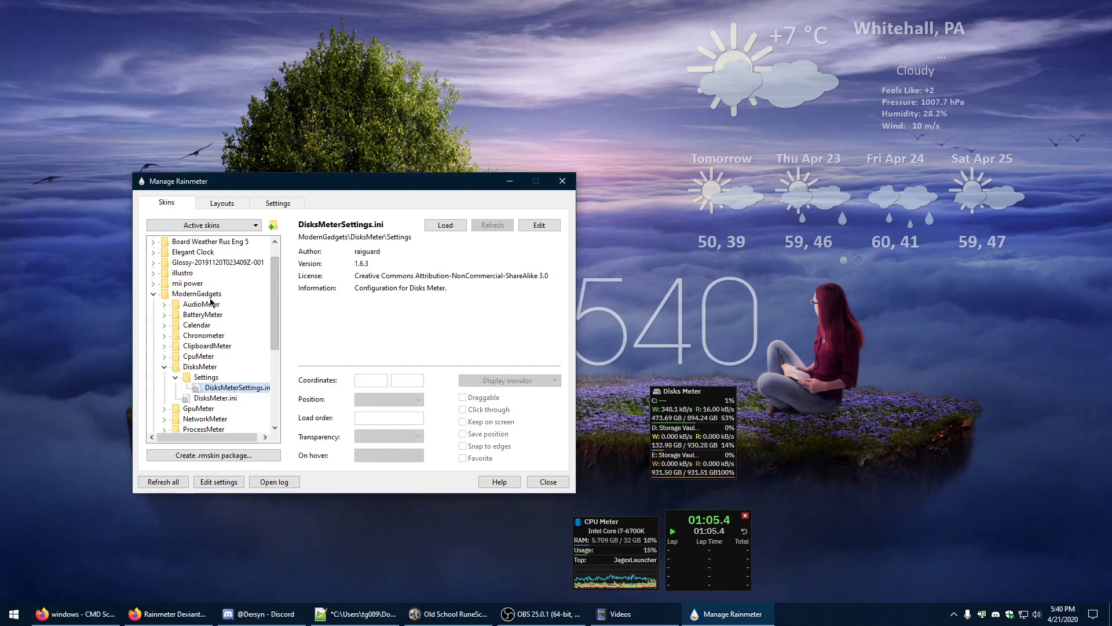
Step: Open DisksMeter.ini from ModernGadgets in Notepad, look over its code, and close the file without edits
key(alt+Tab)
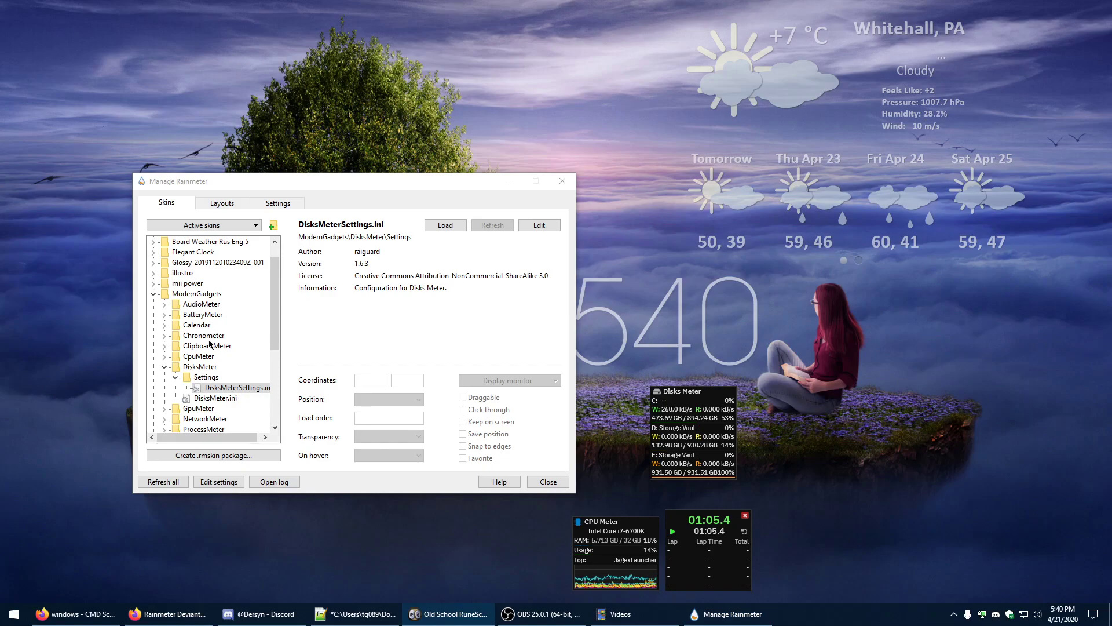
drag(276, 320, 278, 325)
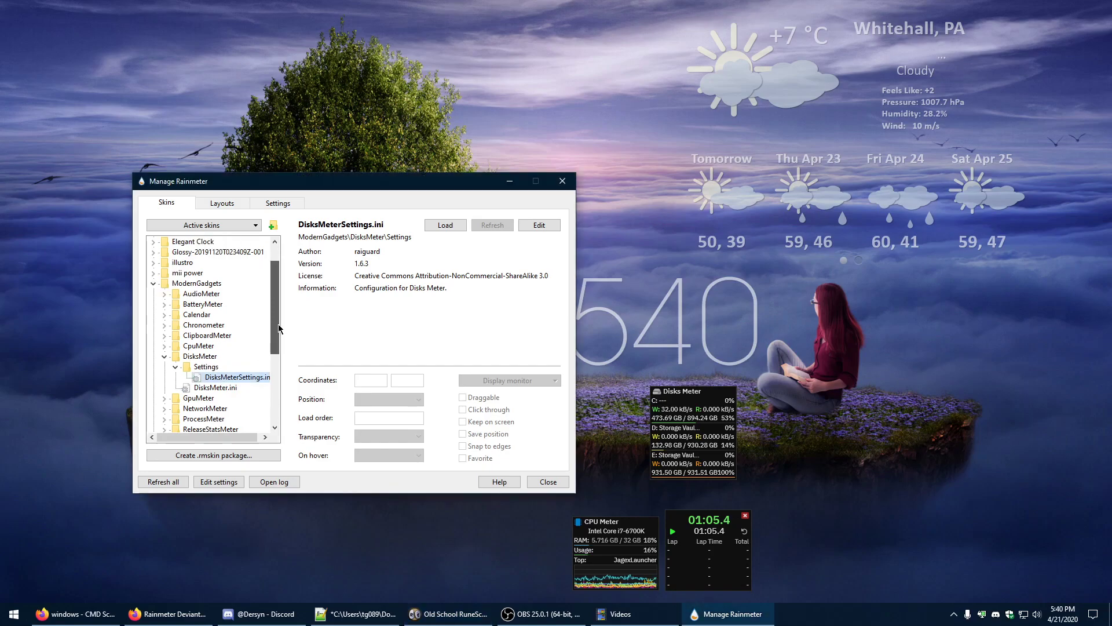
click(230, 388)
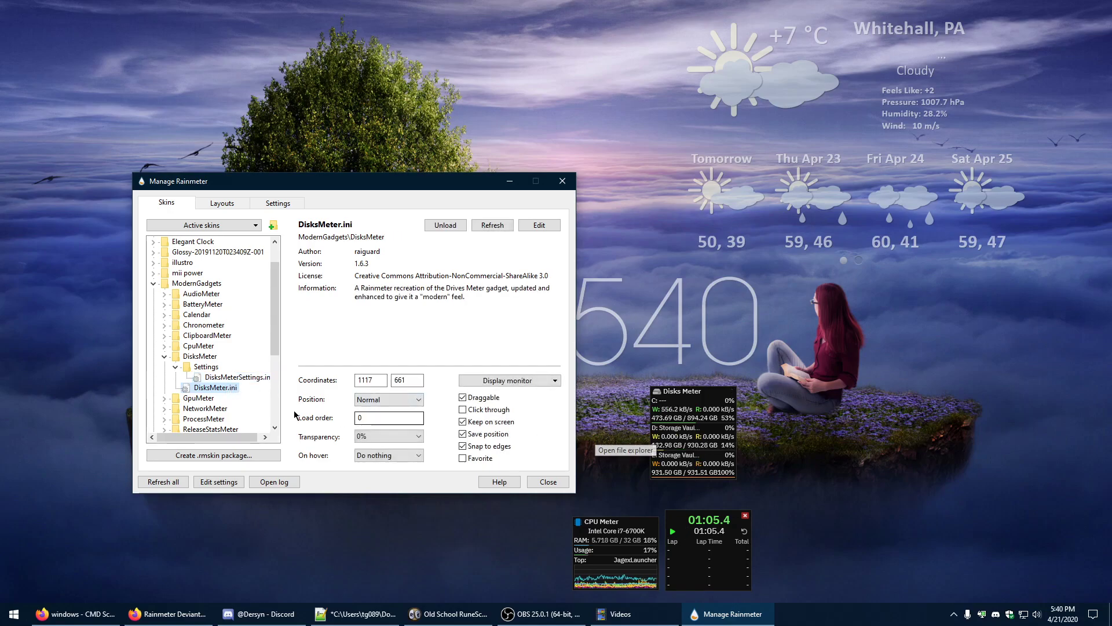
right_click(215, 392)
click(232, 420)
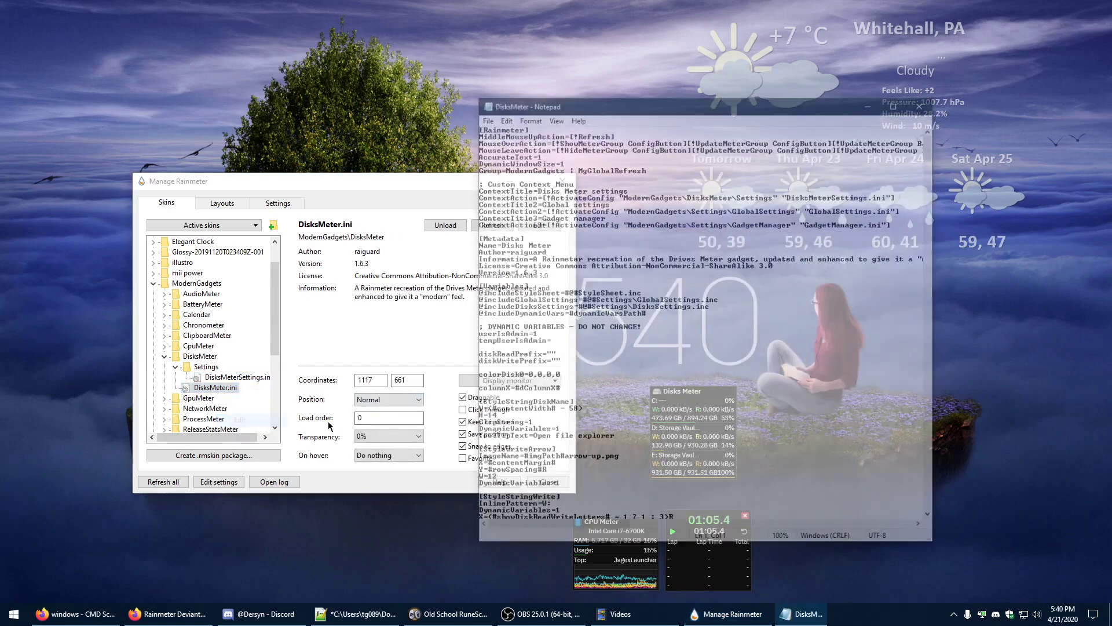
click(519, 256)
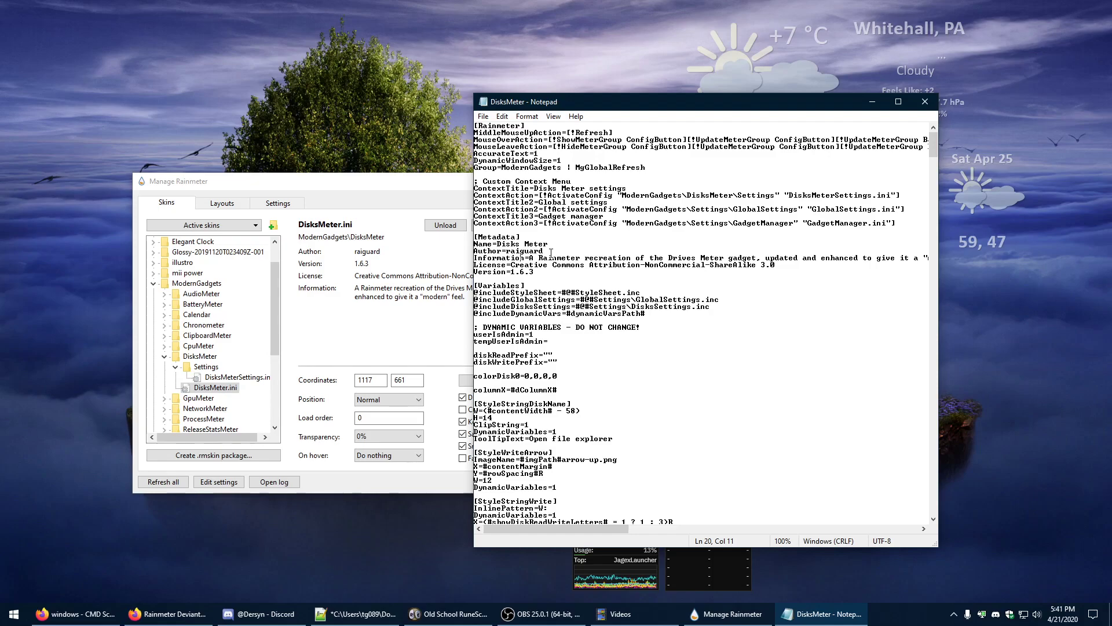
click(925, 101)
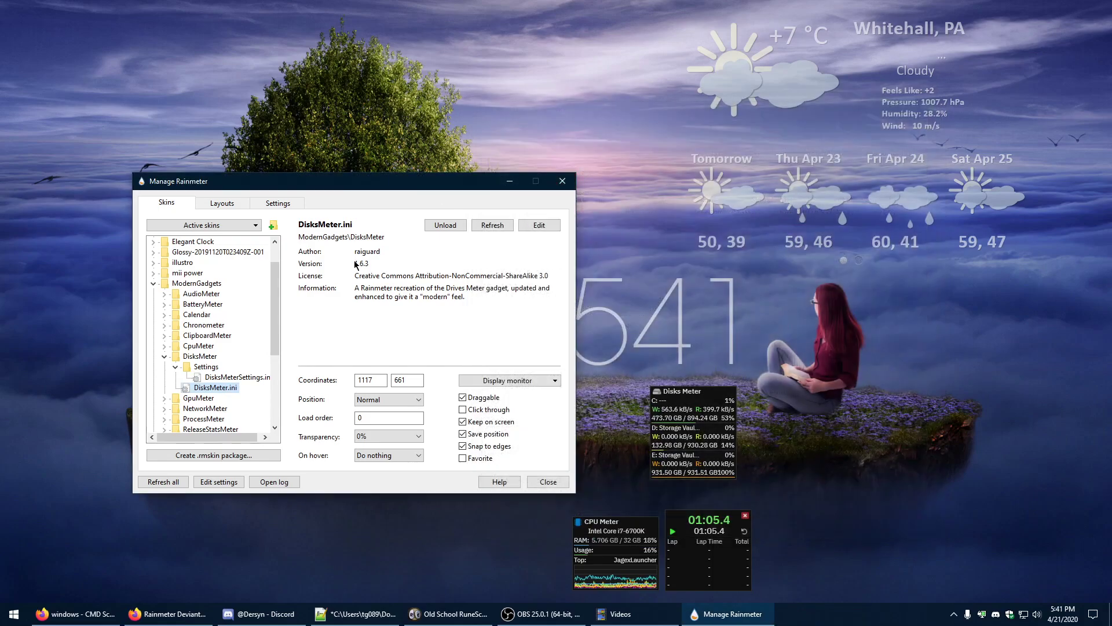
Step: Load DisksMeterSettings.ini and place the settings panel beside the Manage Rainmeter window, with the Disks Meter moved clear of it
click(223, 378)
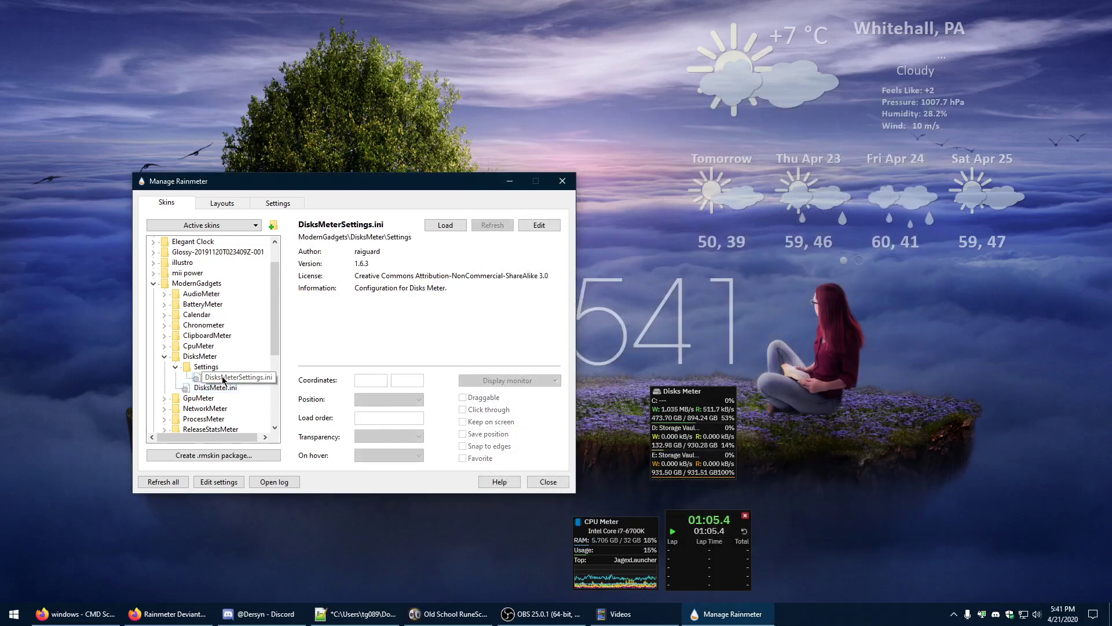
double_click(223, 379)
drag(52, 16, 635, 189)
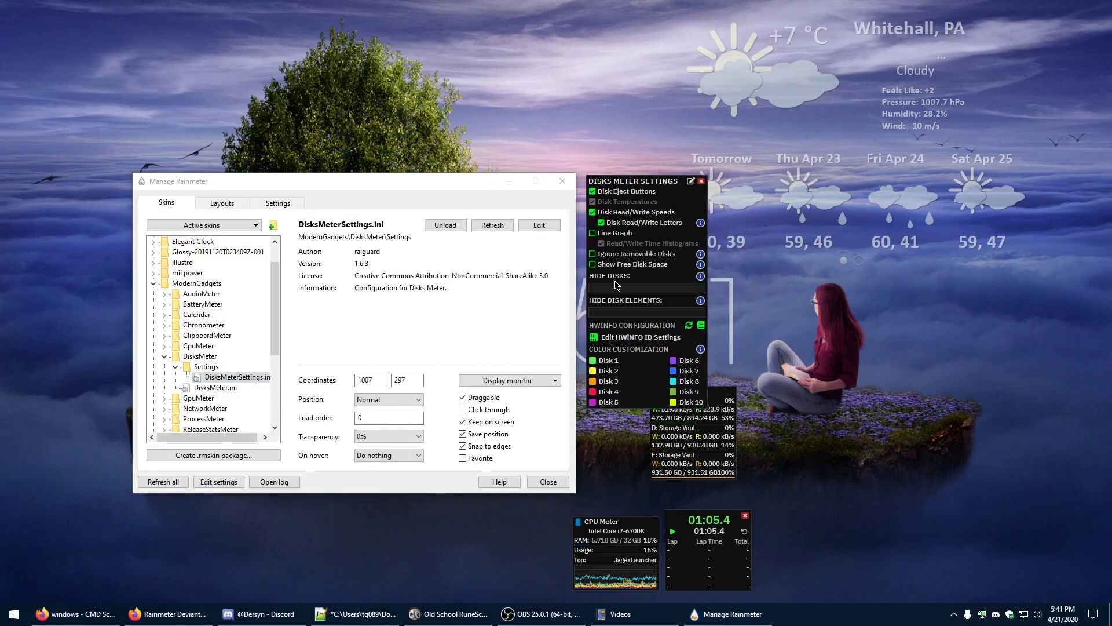
click(210, 392)
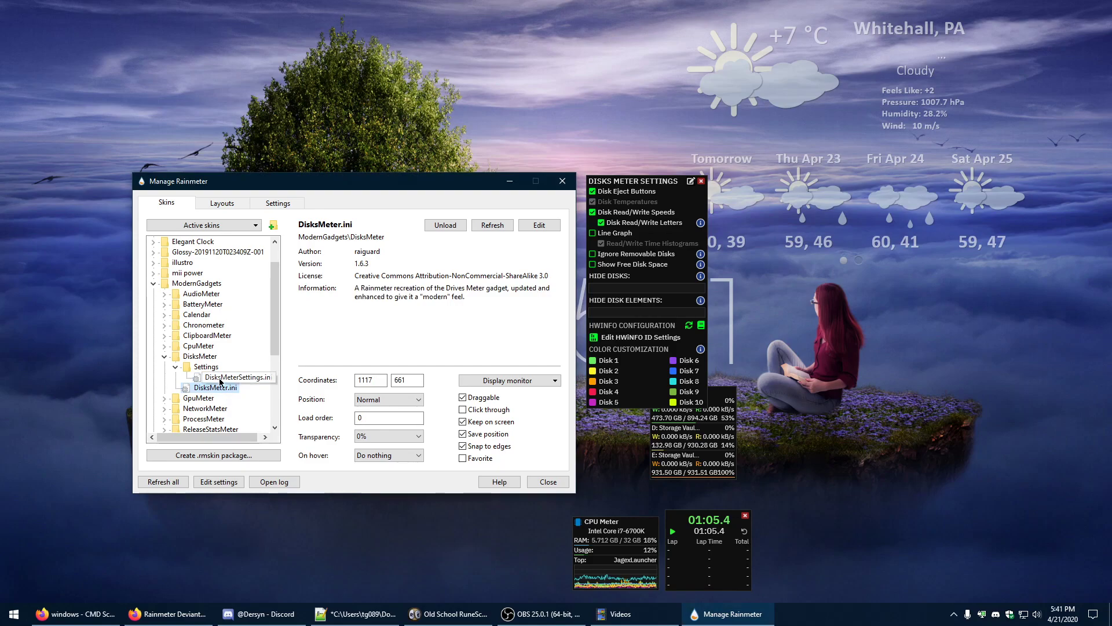
click(232, 378)
drag(715, 430, 802, 350)
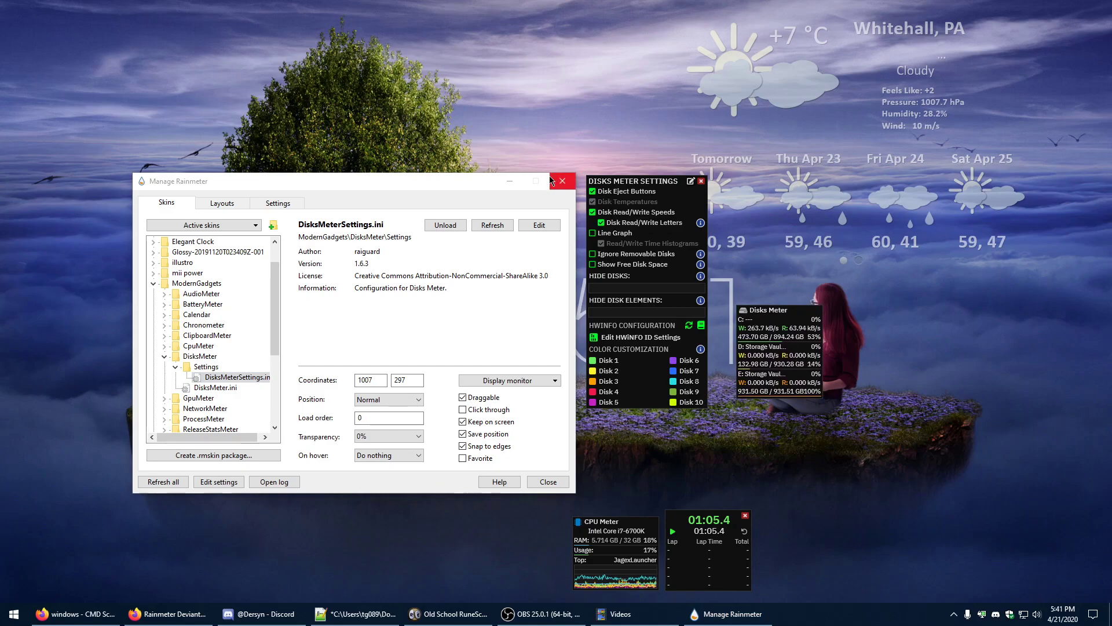
Step: Turn Disk Read/Write Speeds off and back on in the Disks Meter settings
click(592, 212)
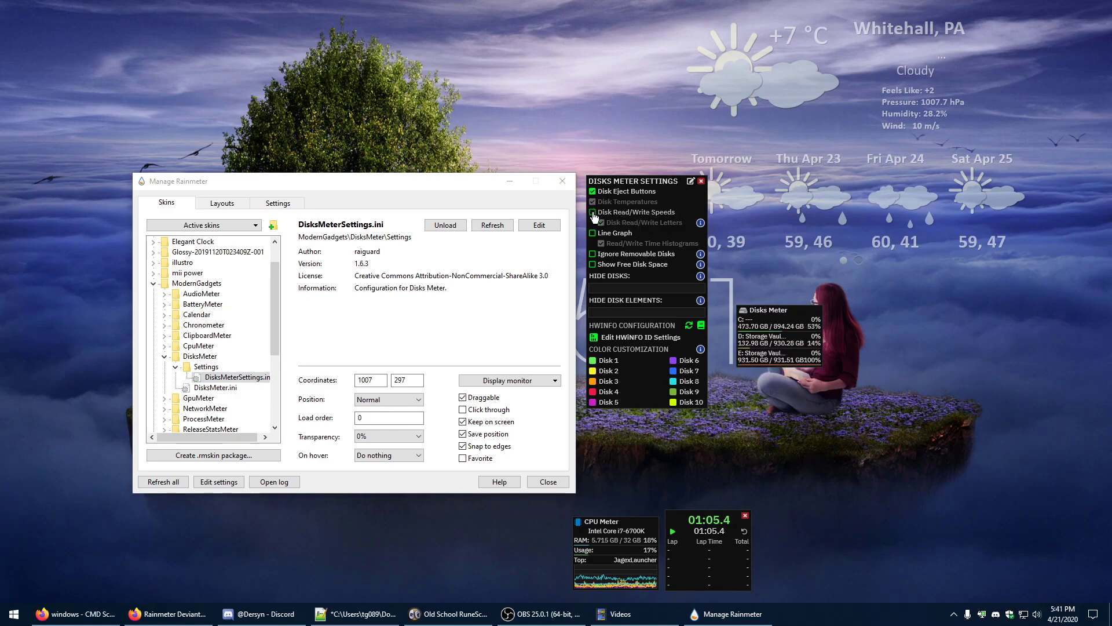
mouse_move(764, 342)
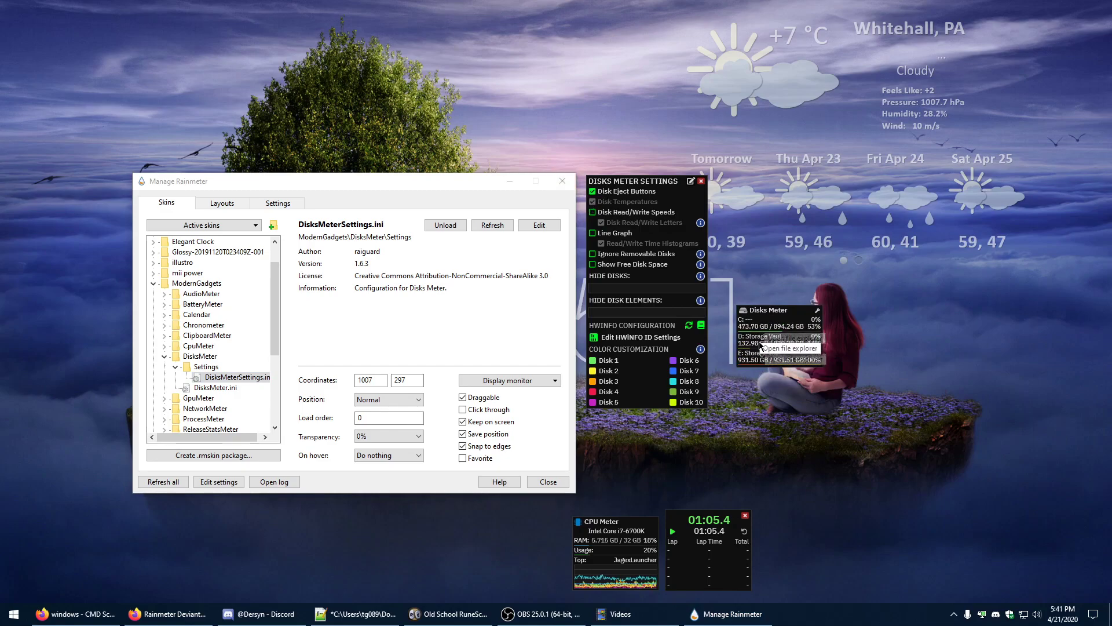
click(593, 212)
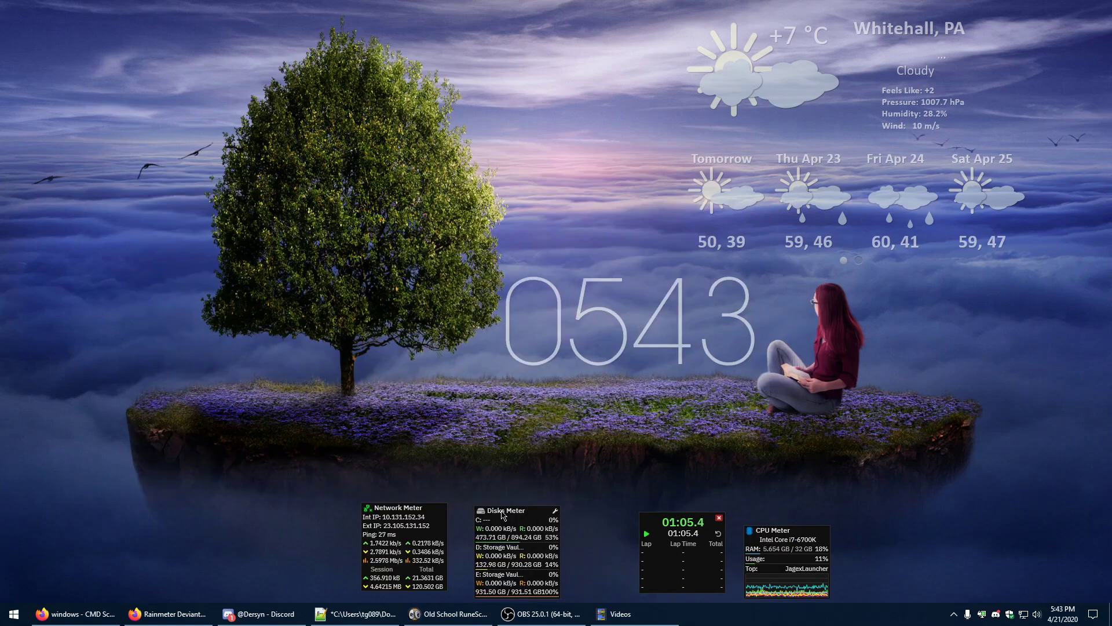
Step: Rearrange the skins above the taskbar: Network Meter down to the taskbar, CPU Meter ahead of it, and Disks Meter next to the Chronometer
drag(412, 515, 433, 523)
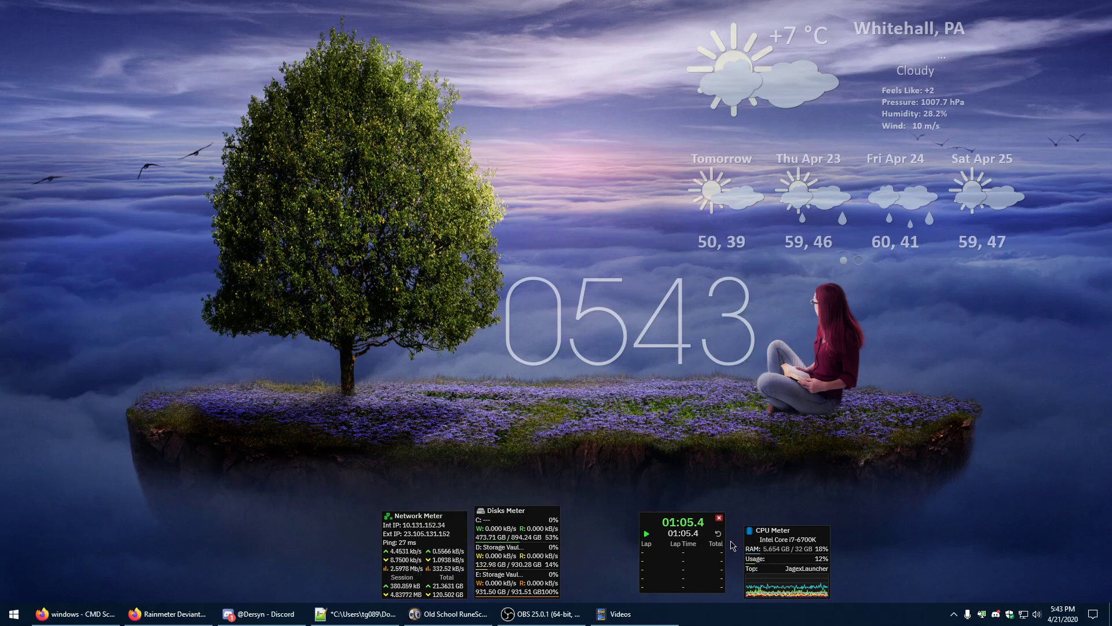
drag(753, 530, 251, 500)
drag(499, 521, 557, 516)
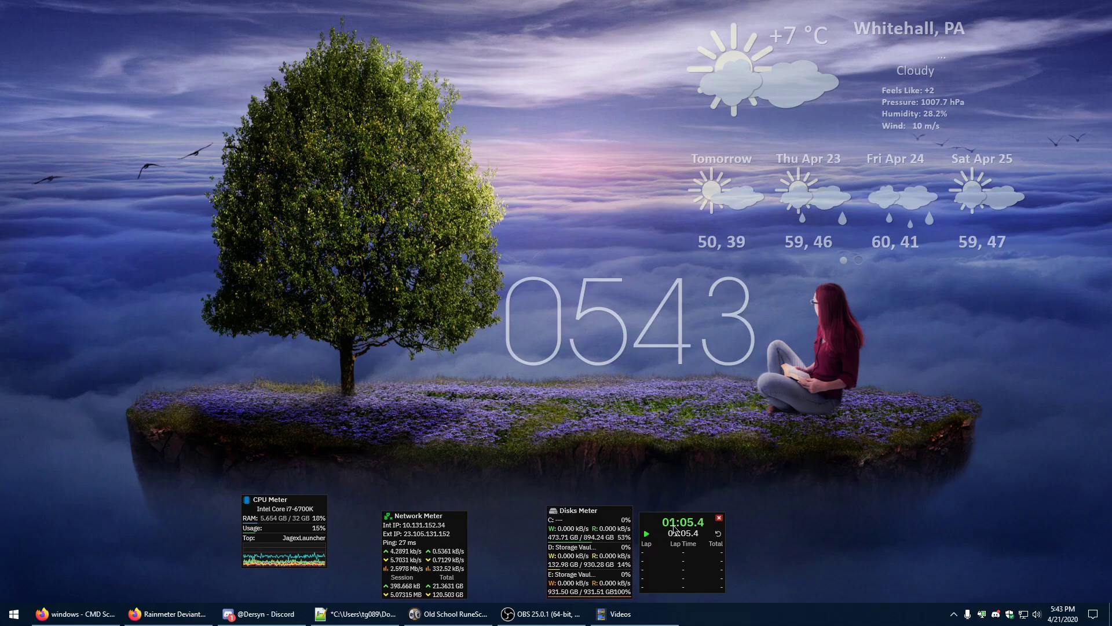
drag(678, 517, 716, 526)
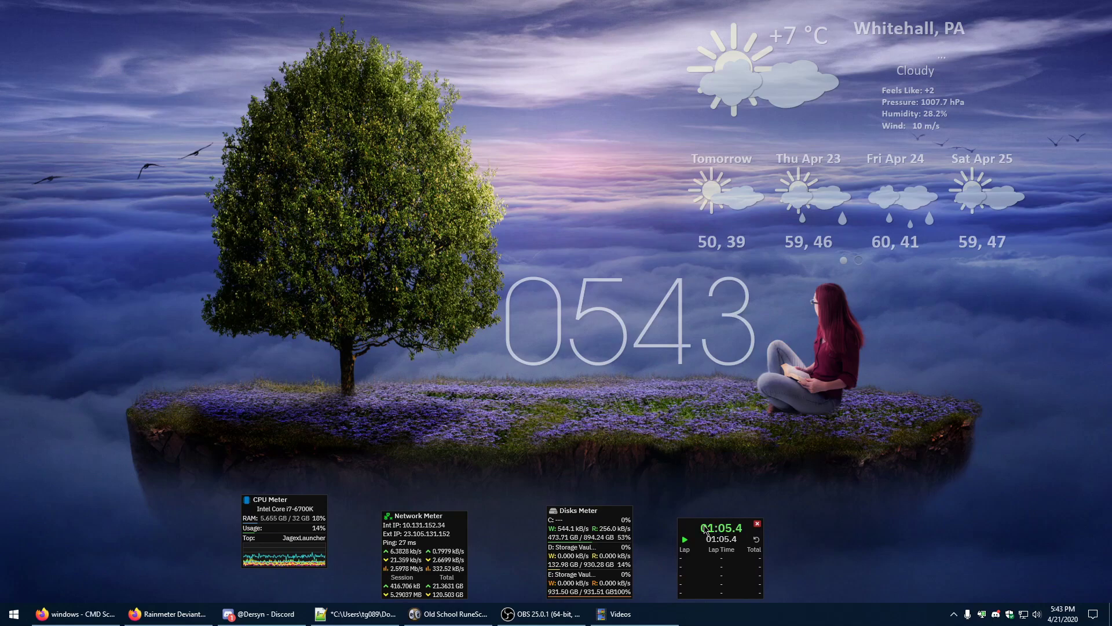
drag(579, 510, 617, 511)
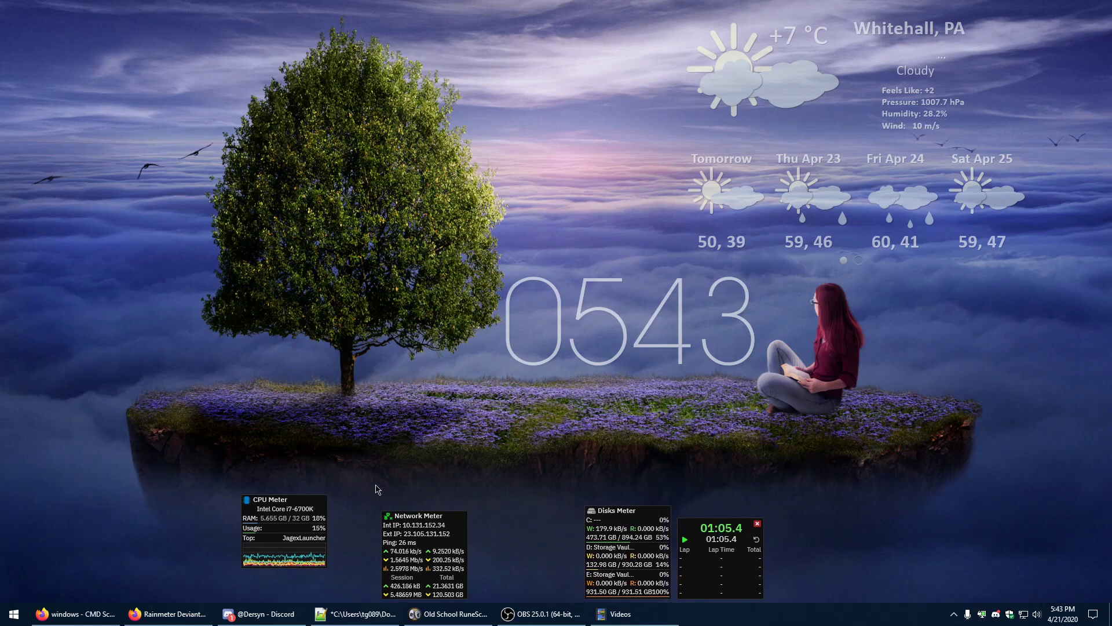
Step: Close the gaps between the skins to form one row above the taskbar, ordered CPU Meter, Network Meter, Disks Meter, Chronometer
drag(420, 516, 489, 517)
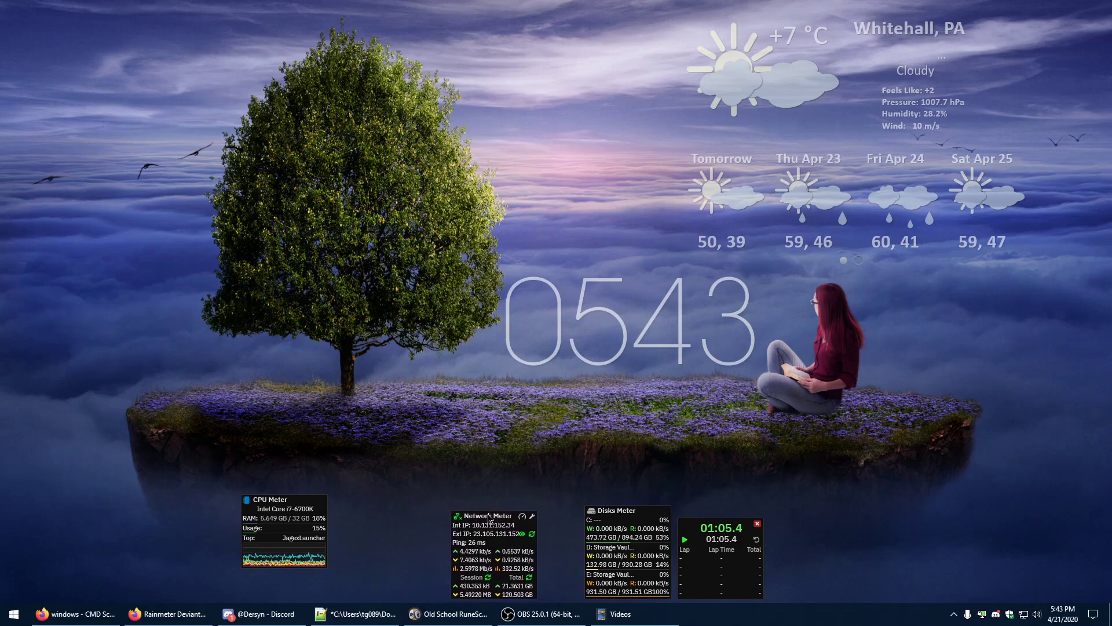
drag(604, 511, 577, 512)
drag(482, 519, 495, 519)
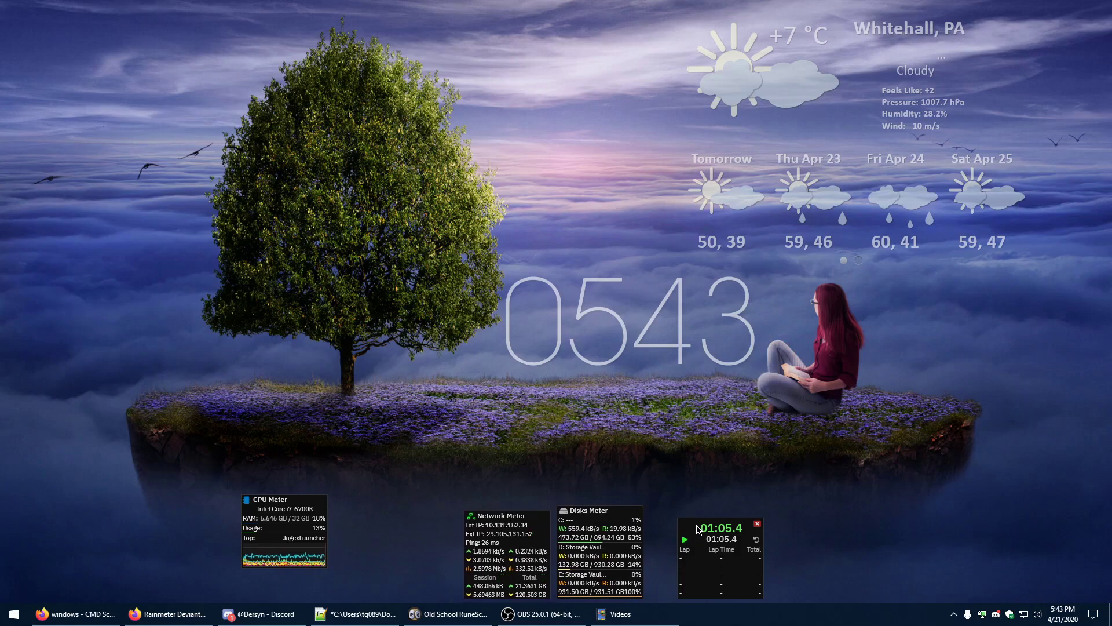
drag(695, 529, 674, 529)
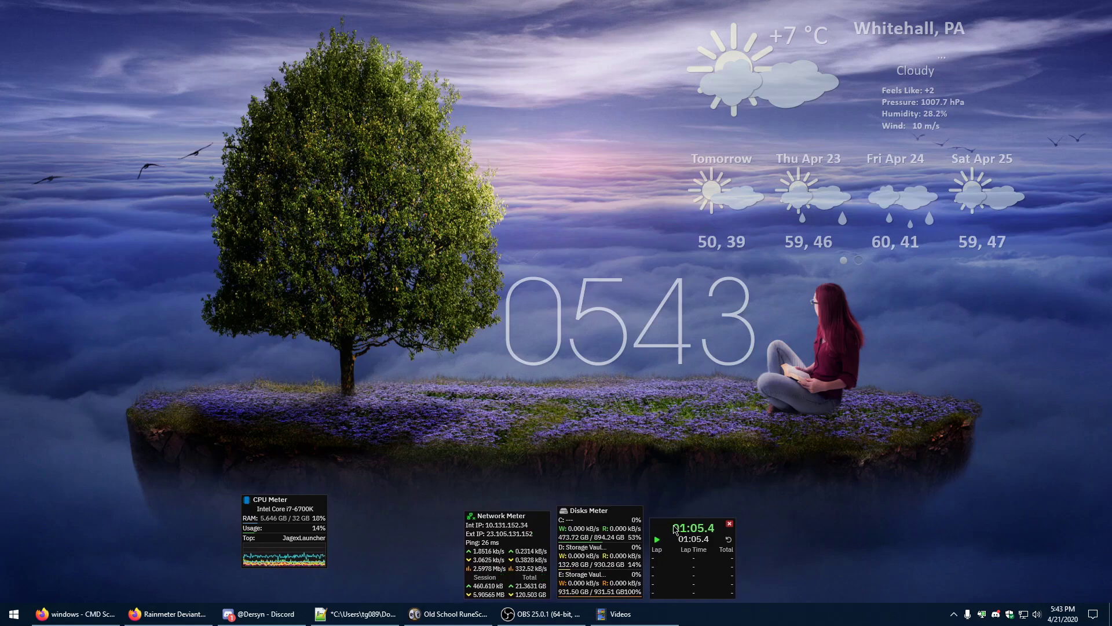
drag(280, 502, 411, 533)
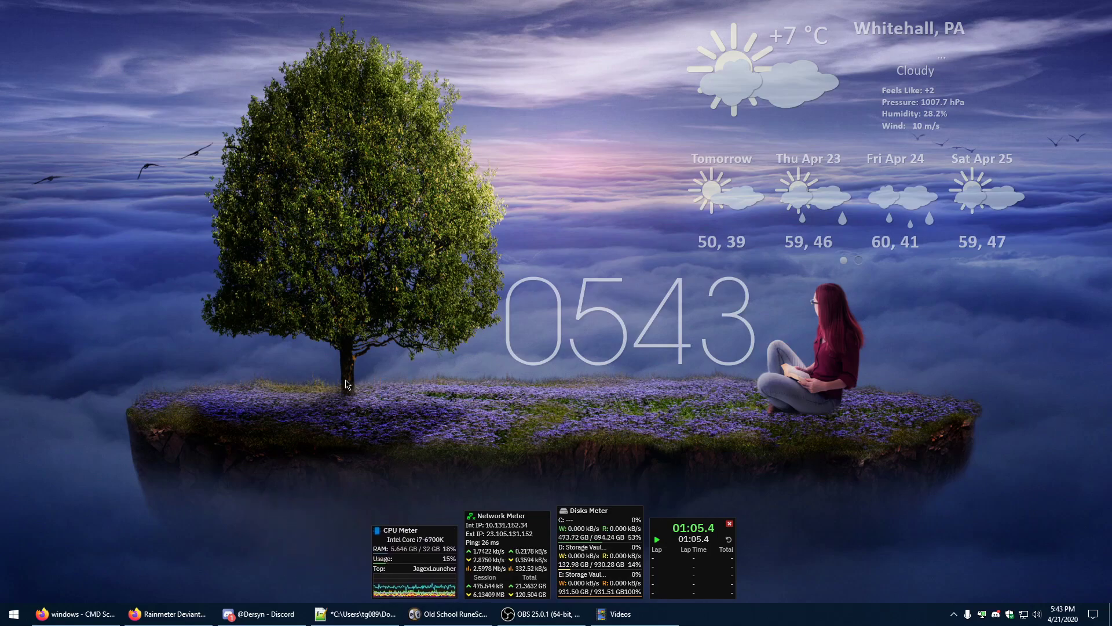